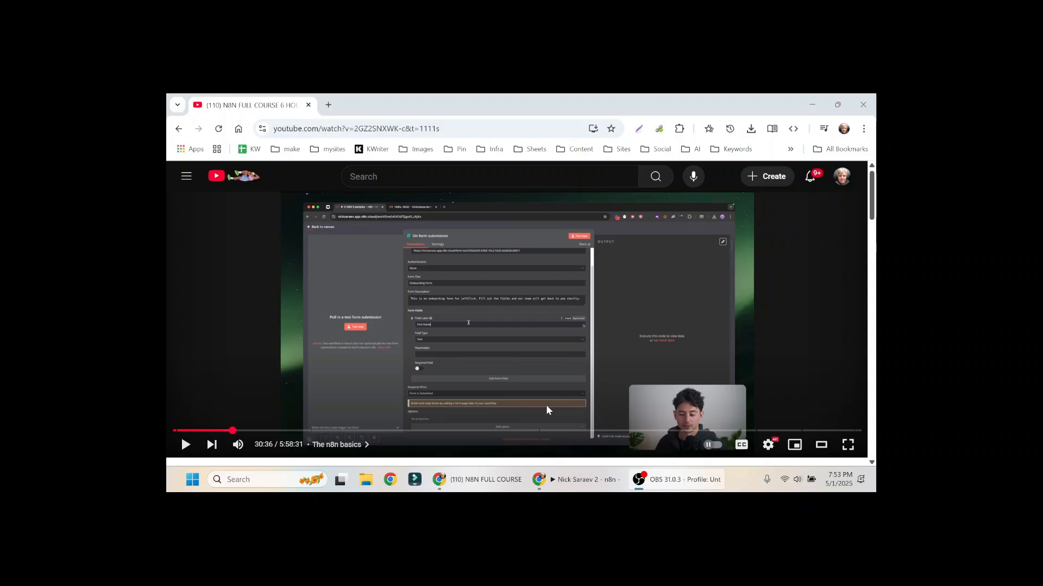
Step: Switch from the YouTube course video to the n8n workflows overview
key("alt+Tab")
key("alt+Tab")
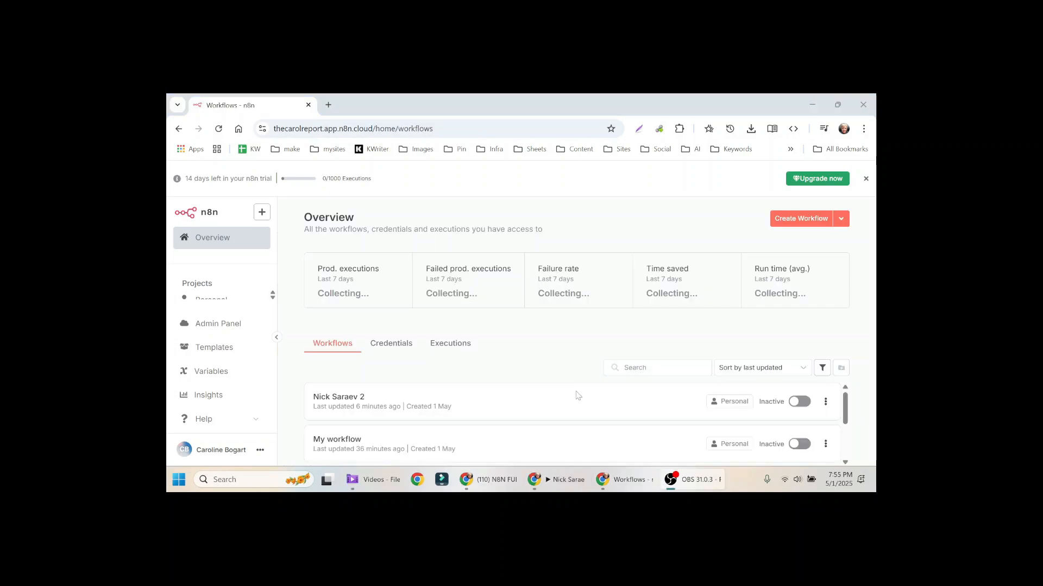
Step: Create a new blank workflow and place a sticky note left of the first step
key("alt+Tab")
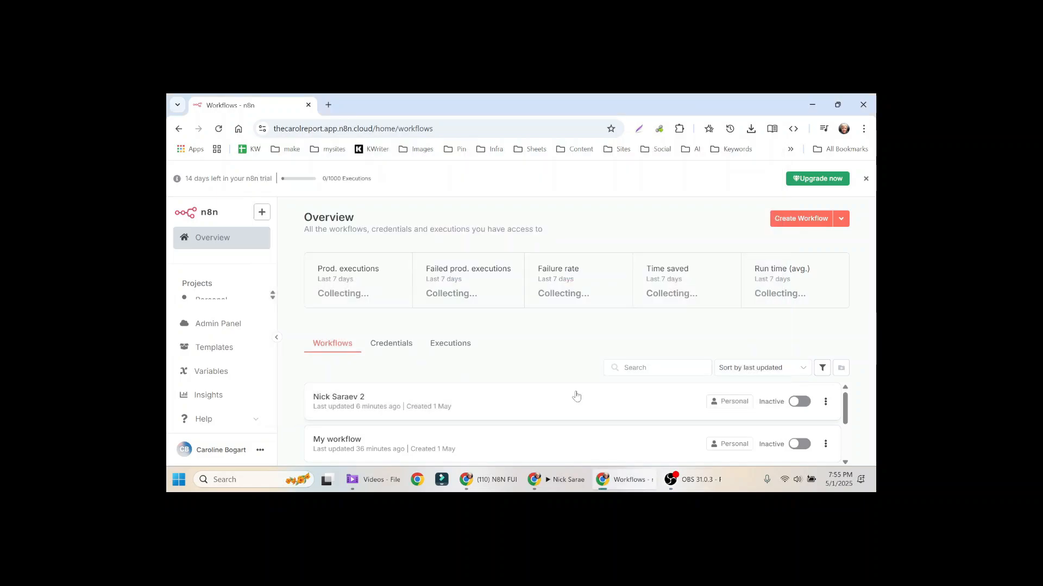
left_click(786, 220)
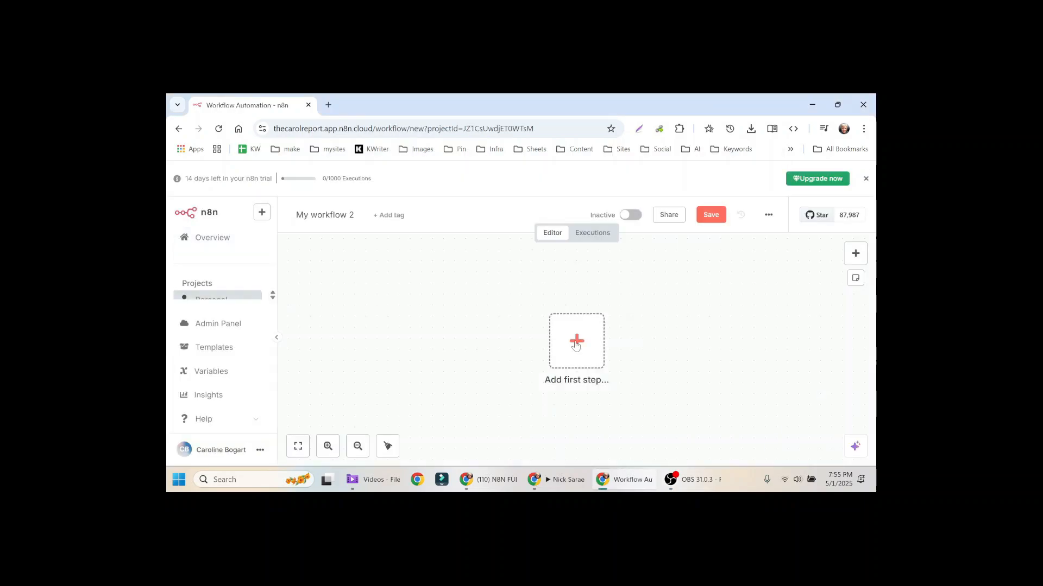
left_click(855, 278)
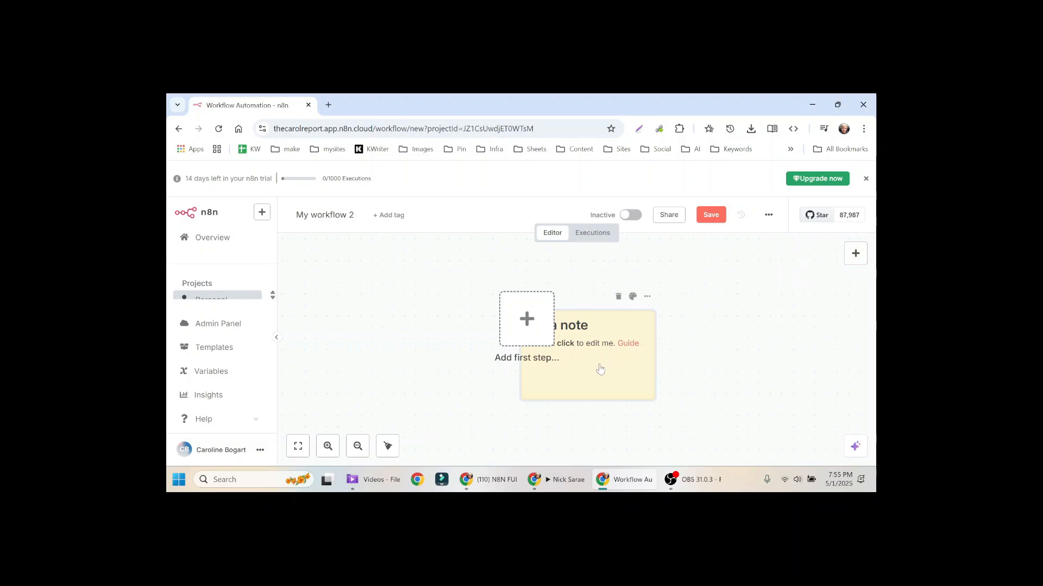
left_click_drag(604, 369, 397, 334)
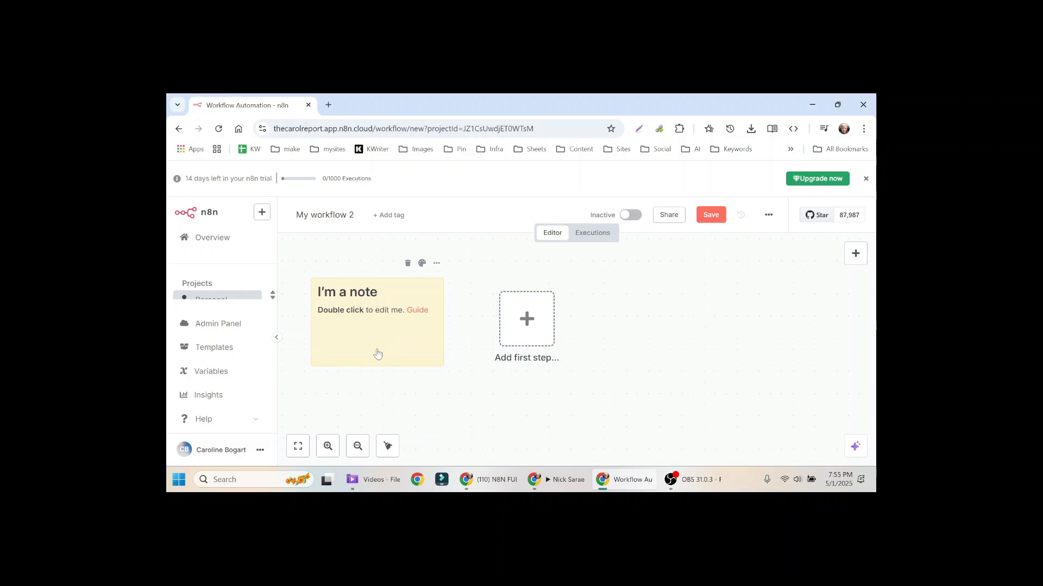
Step: Replace the sticky note text with the pasted outline: Form Fill → Autoresponder, trigger On Form Submission
double_click(370, 327)
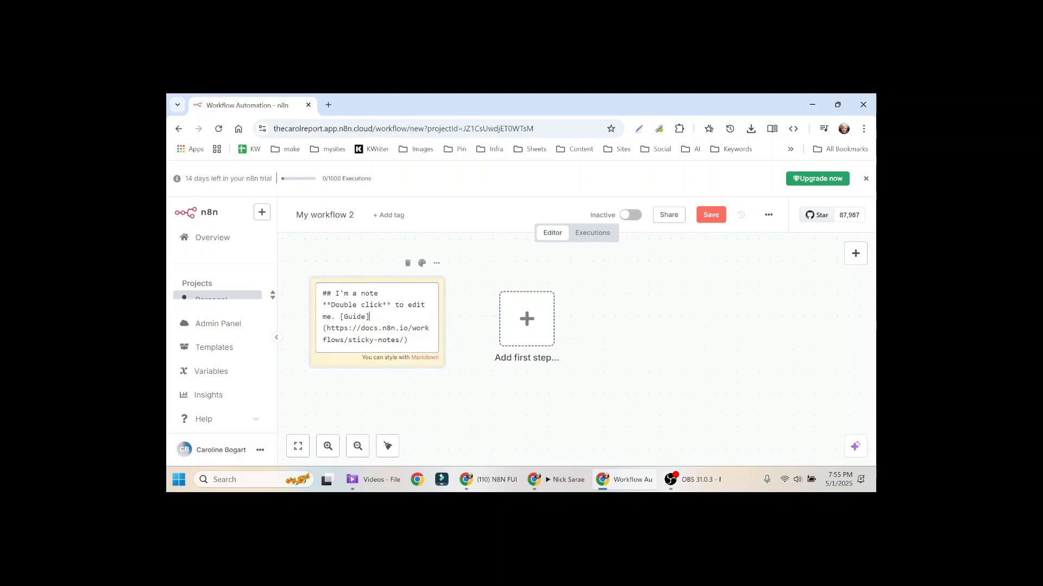
key("ctrl+a")
key("ctrl+v")
scroll(438, 299, "up", 5)
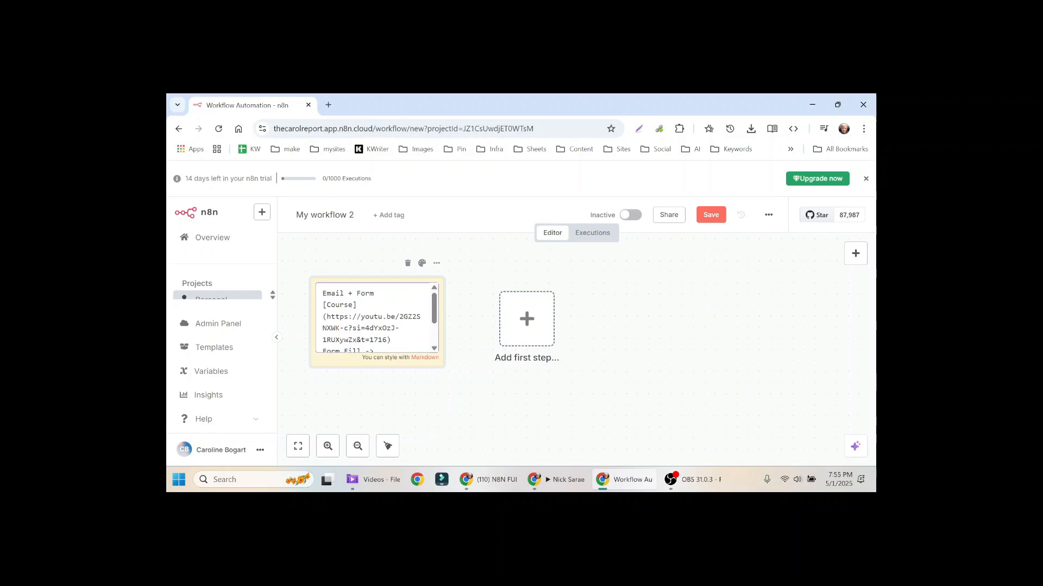
left_click_drag(434, 315, 434, 330)
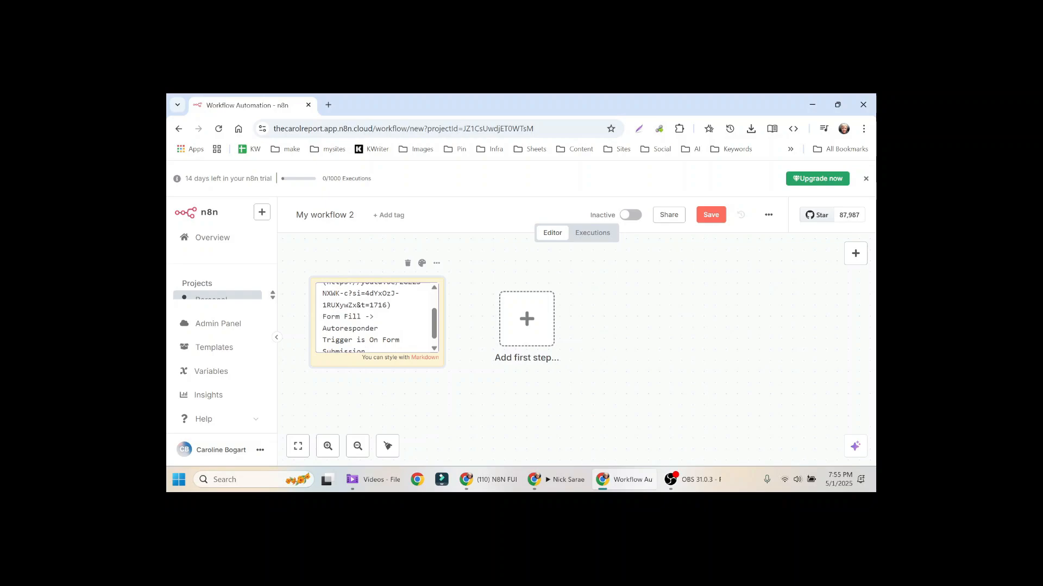
left_click_drag(434, 329, 437, 334)
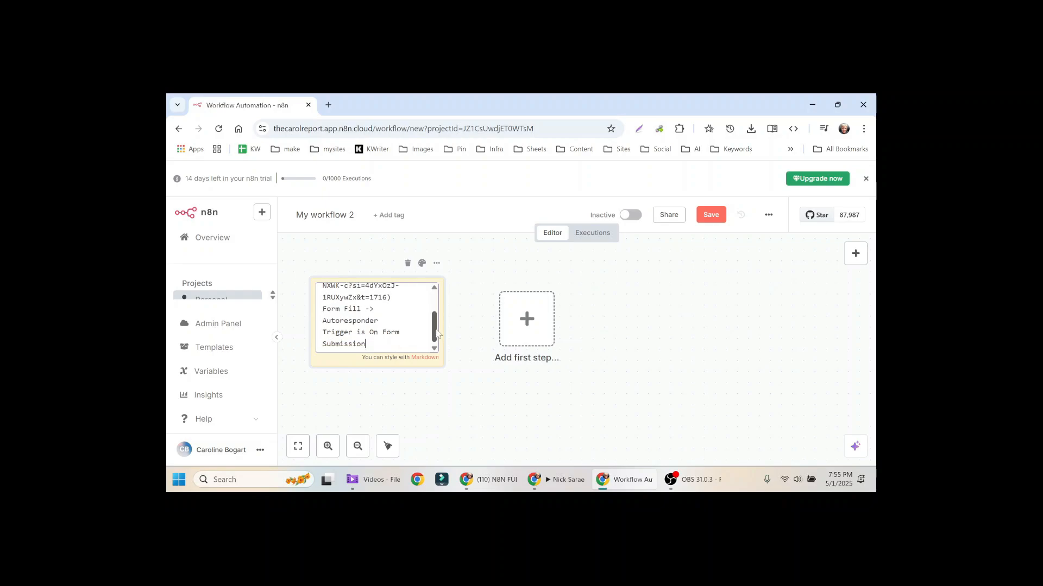
left_click(466, 323)
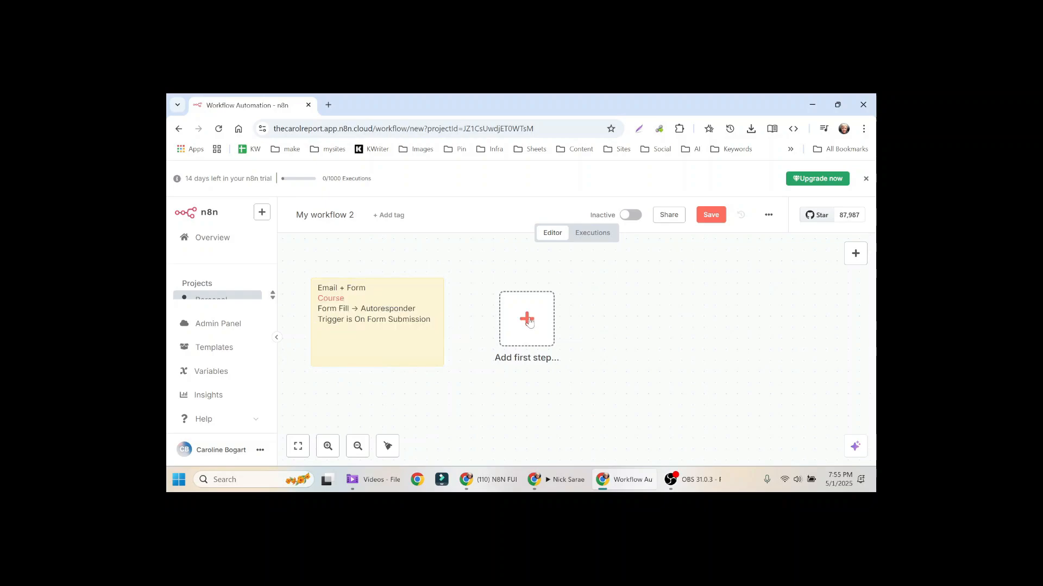
Step: Start the workflow with an On form submission trigger
left_click(529, 322)
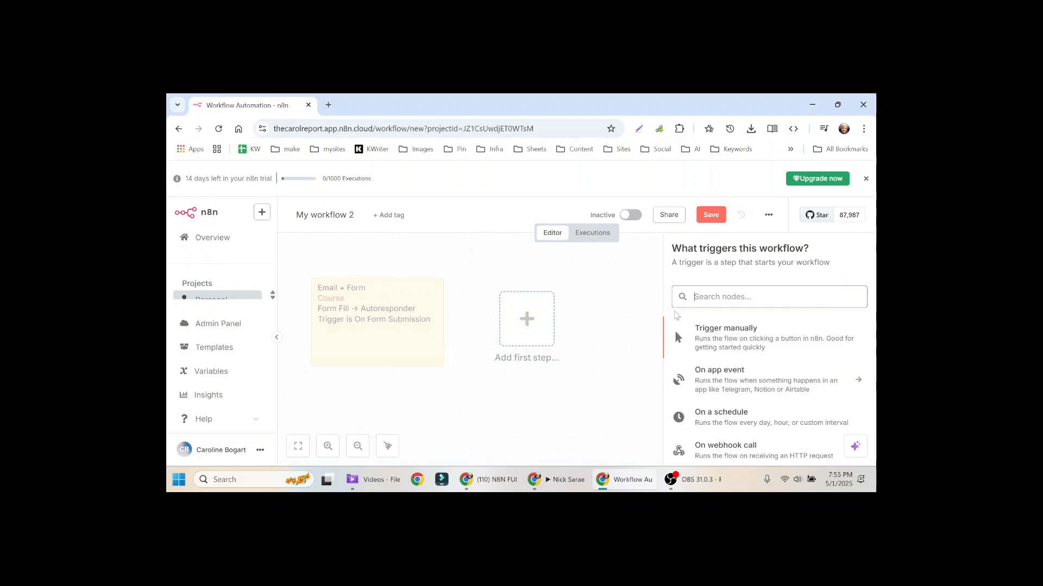
scroll(850, 340, "down", 2)
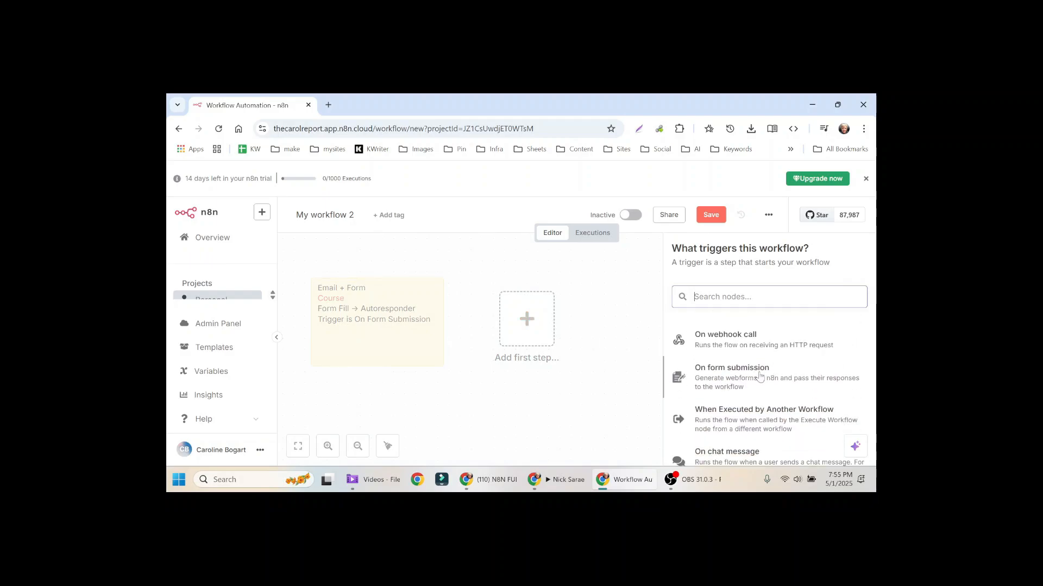
left_click(745, 382)
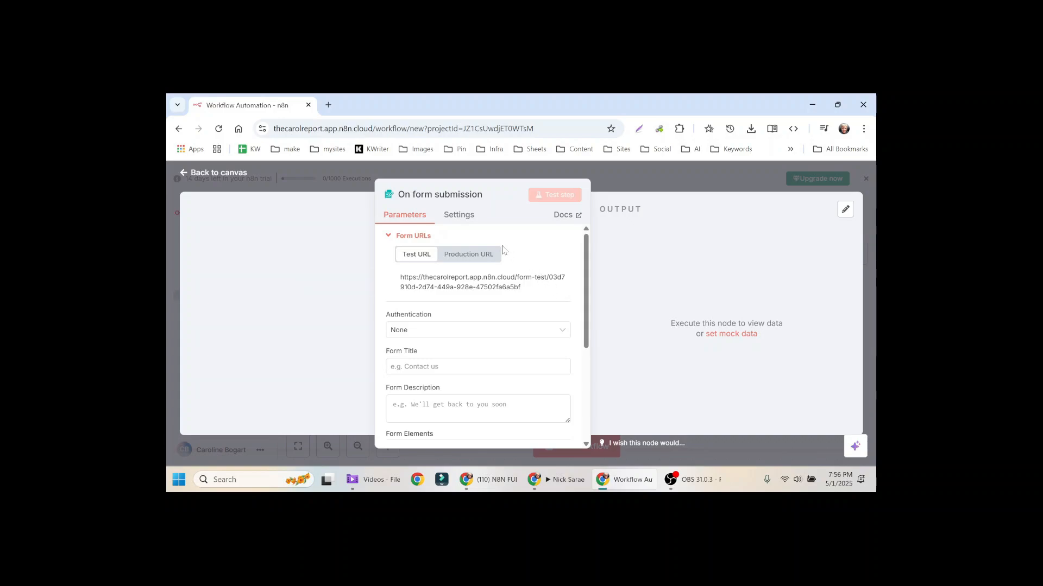
left_click_drag(586, 257, 586, 262)
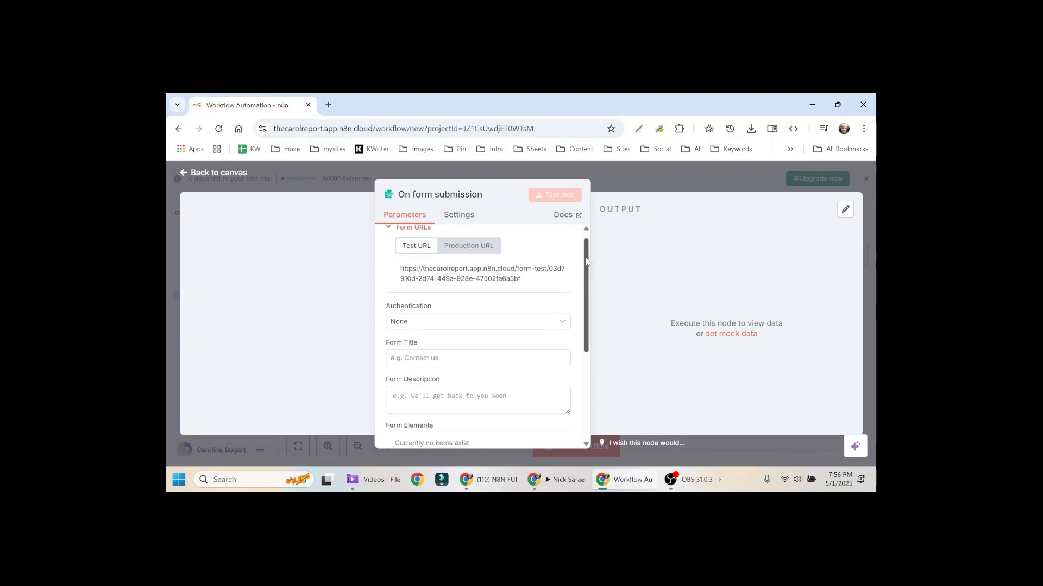
scroll(587, 262, "down", 2)
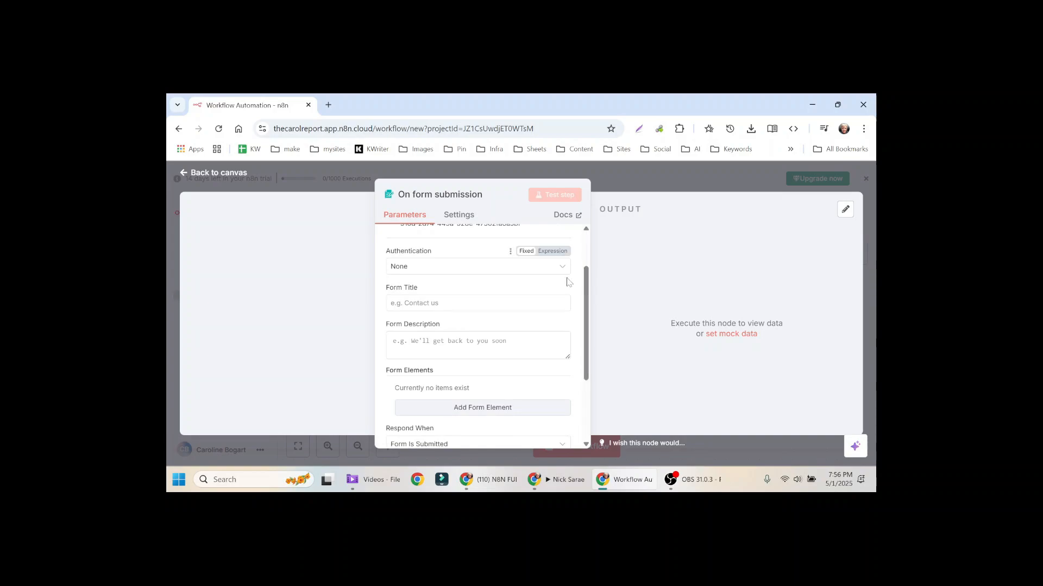
Step: Title the form 'Onboard Submission' and paste in the onboarding description
left_click(391, 303)
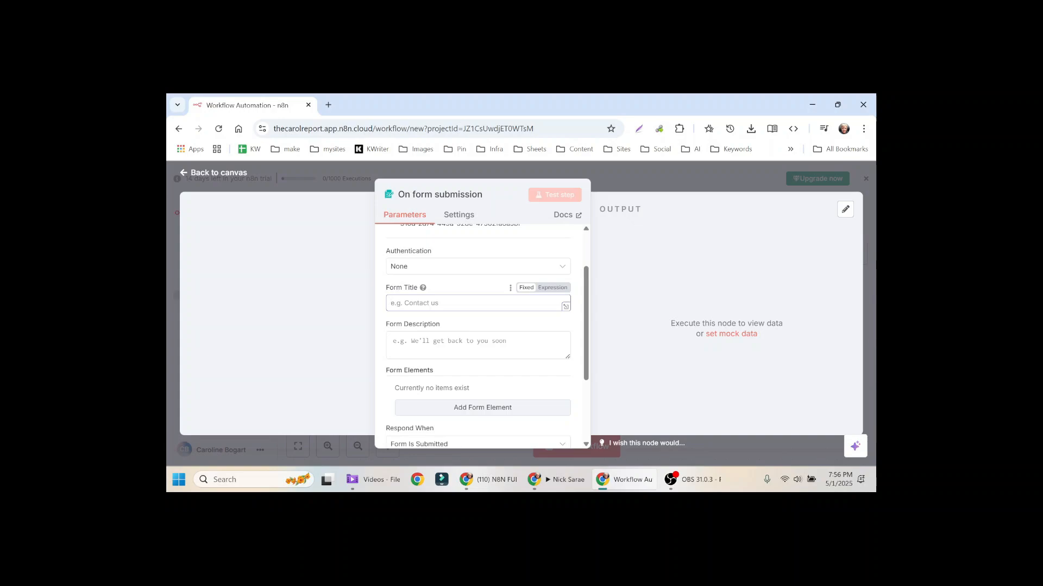
type("Onboard")
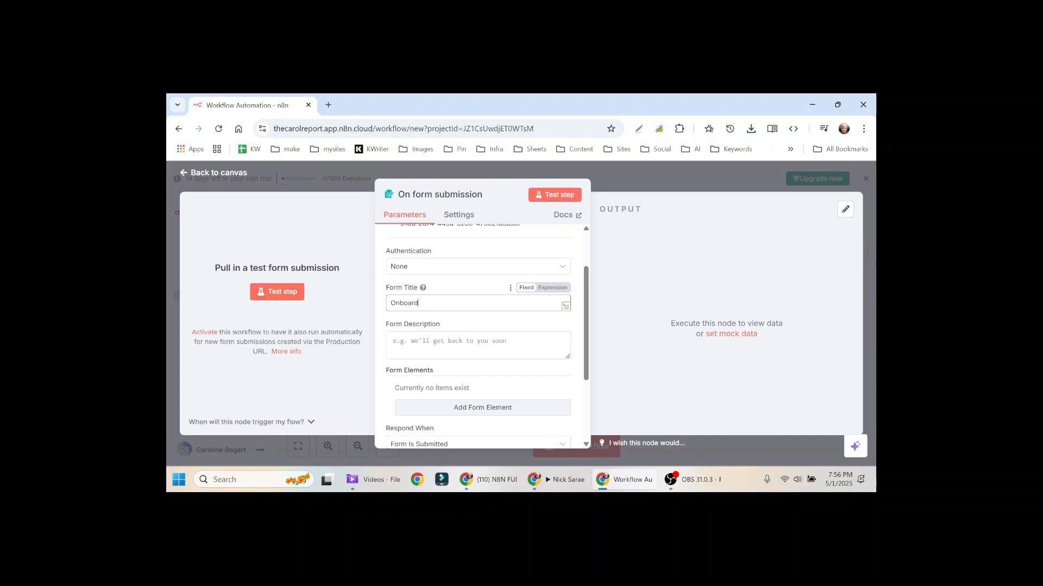
type(" Submission")
left_click(478, 345)
type("Onboarding form for The Carol Report. Fill out the fields  and our team will get back to you shortly.")
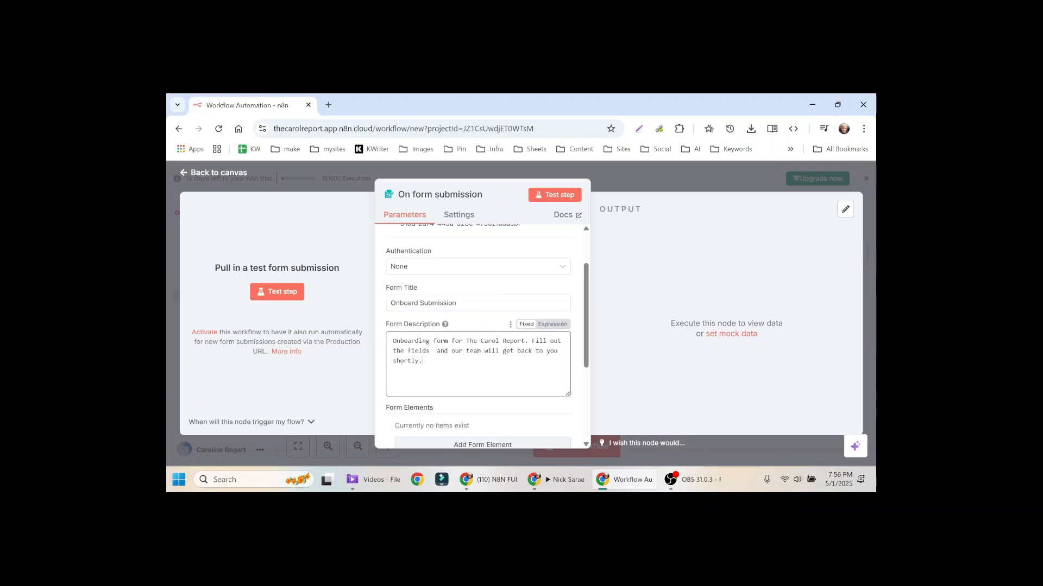
scroll(563, 372, "down", 1)
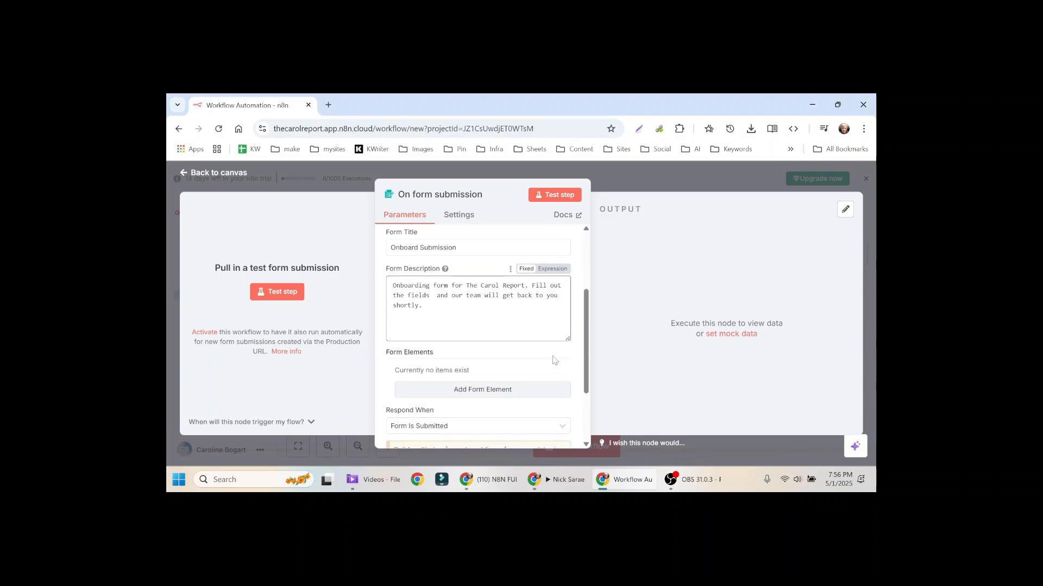
scroll(554, 360, "down", 1)
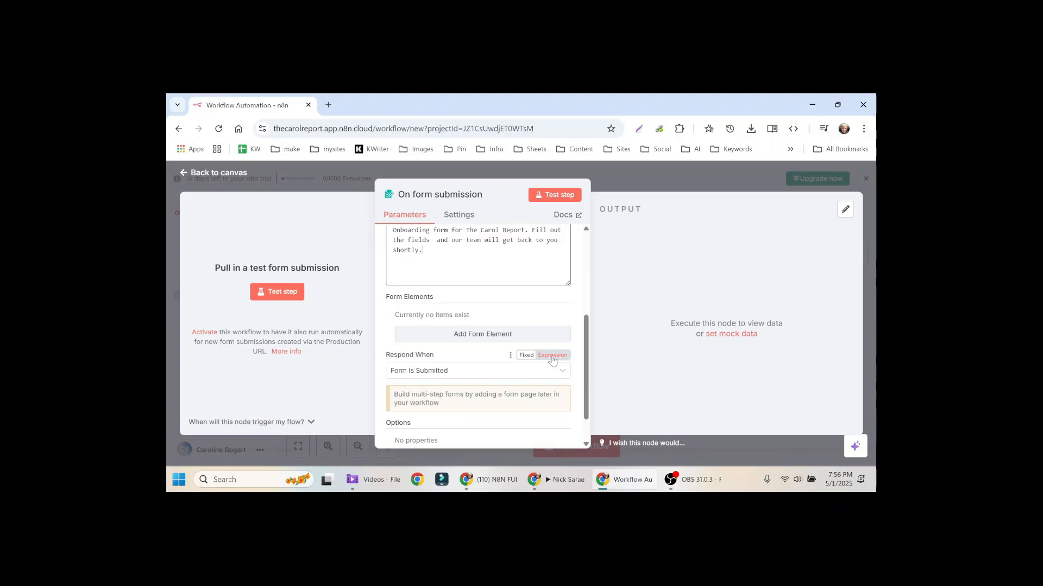
Step: Add a required 'First Name' field with a sample first-name placeholder
left_click(492, 337)
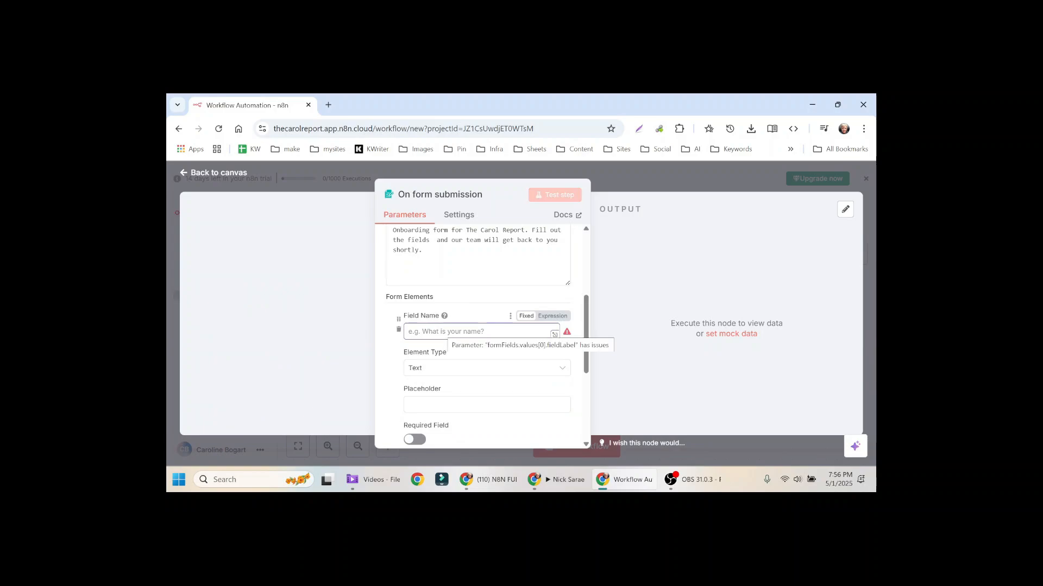
type("First anme")
key("ctrl+a")
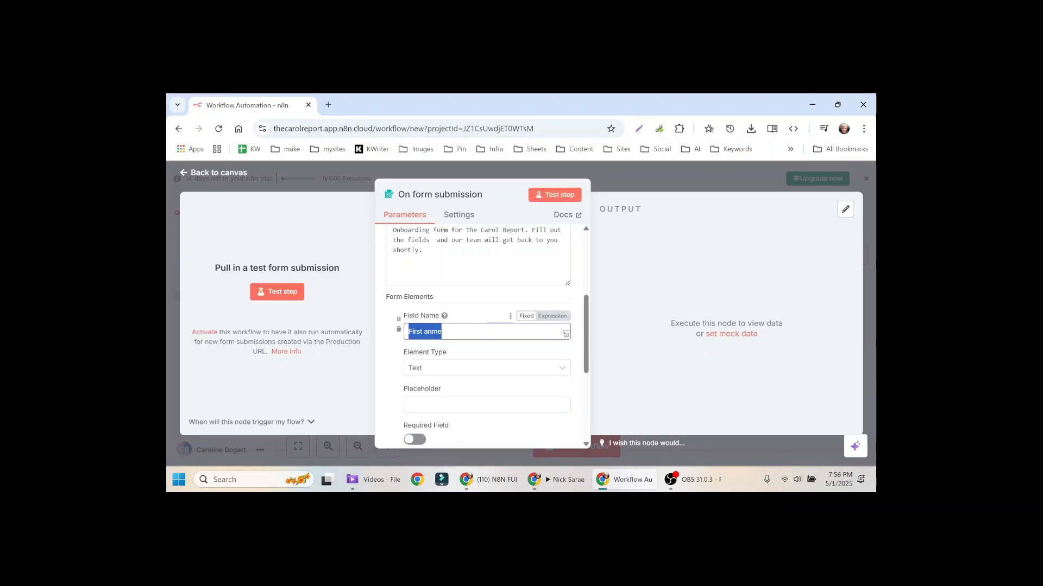
type("First Name")
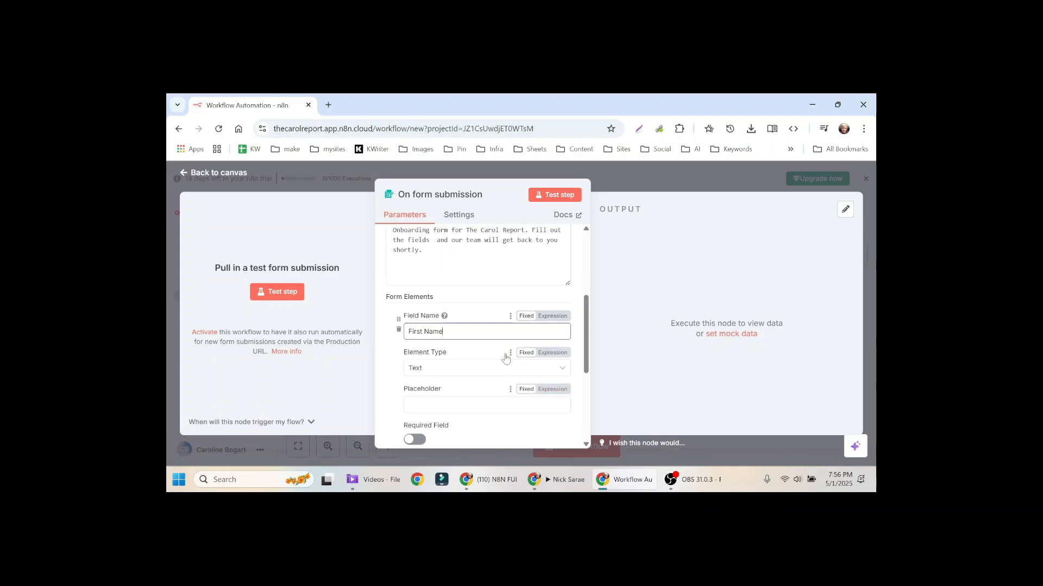
scroll(487, 380, "down", 1)
left_click(486, 349)
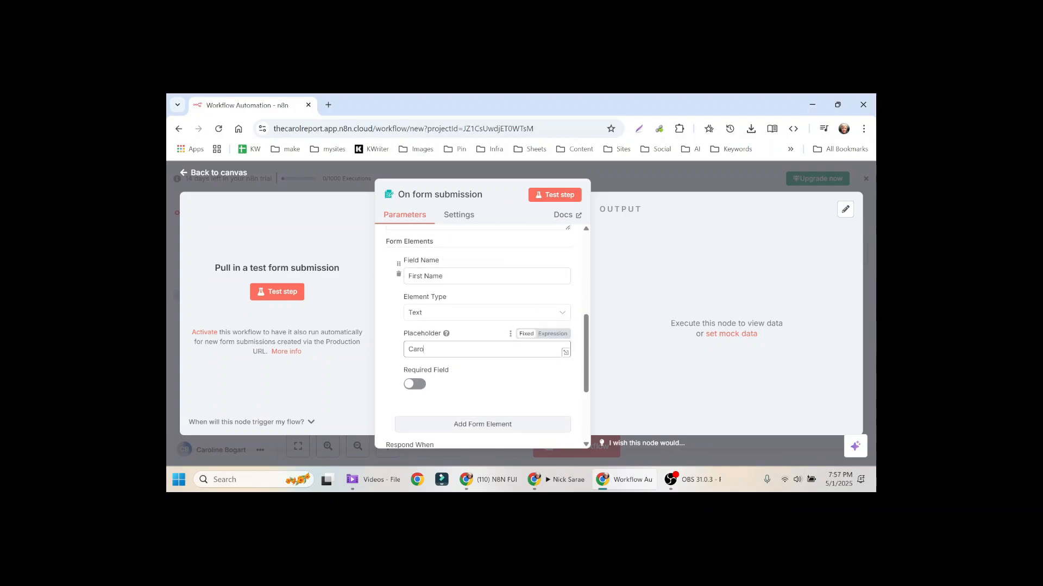
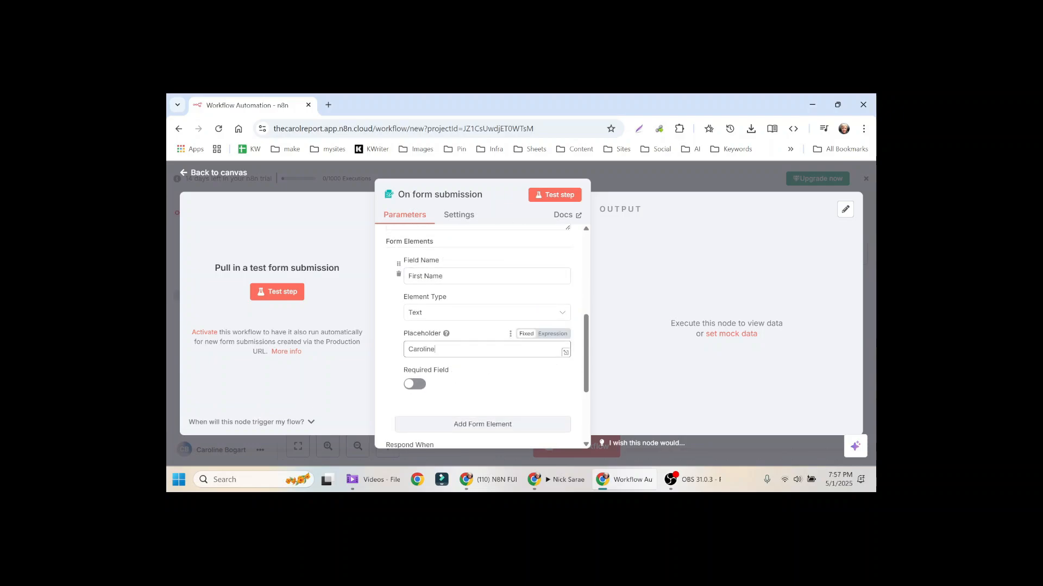
left_click(415, 383)
scroll(486, 364, "down", 2)
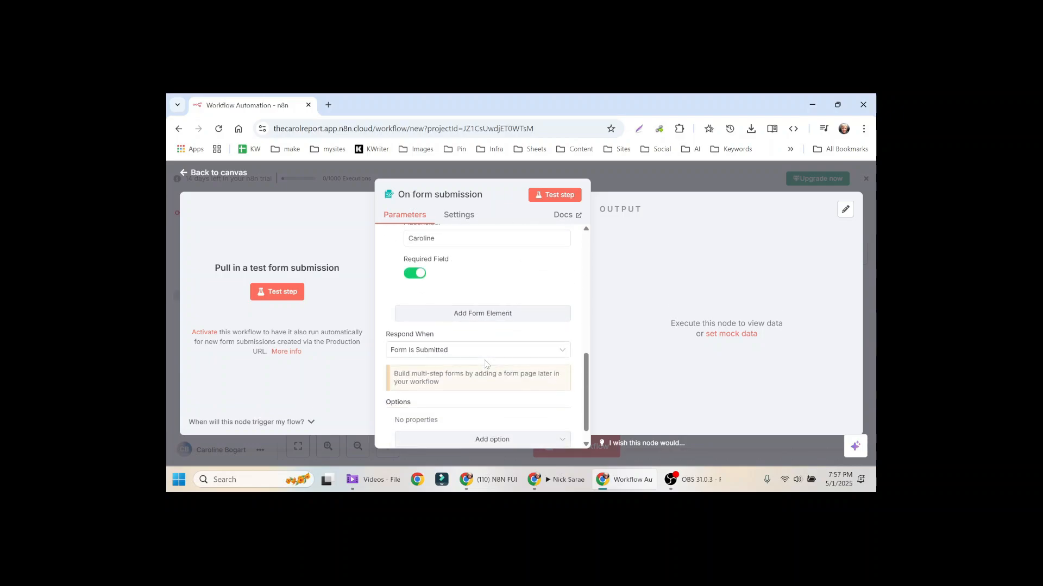
Step: Add a required 'Last Name' field with a sample last-name placeholder
left_click(478, 314)
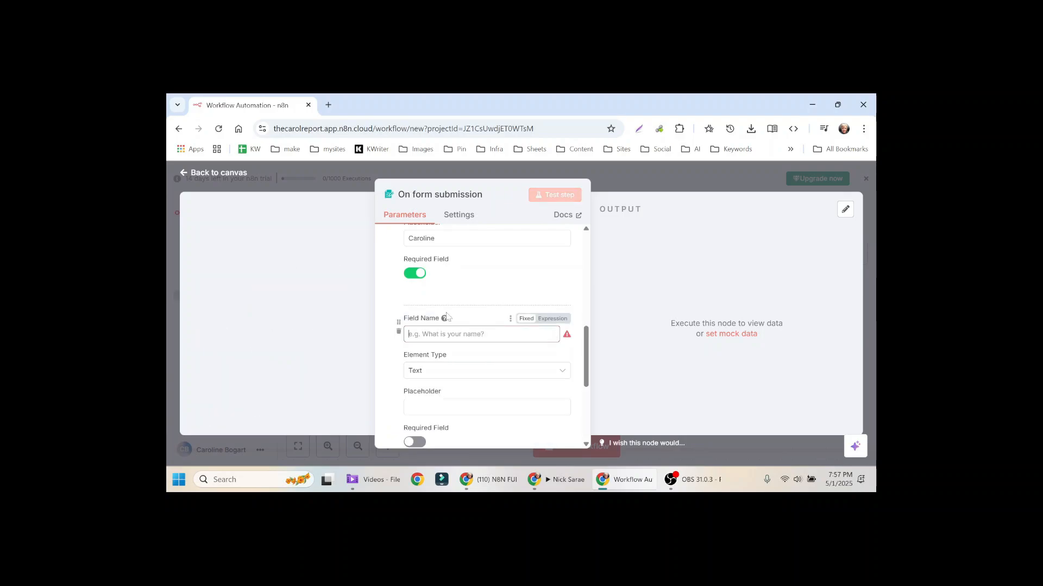
type("Last Name")
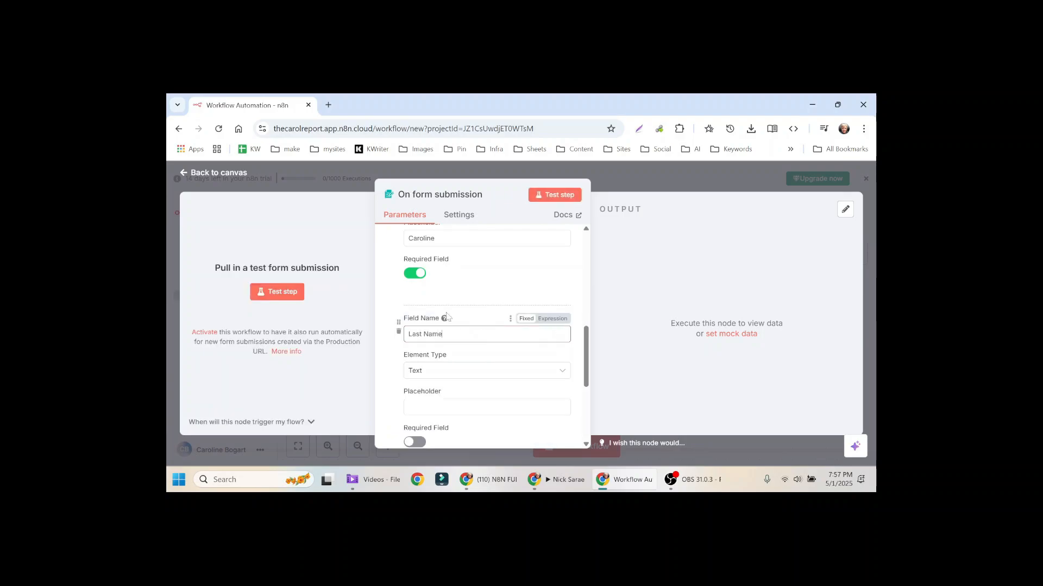
scroll(515, 330, "down", 1)
scroll(516, 331, "down", 1)
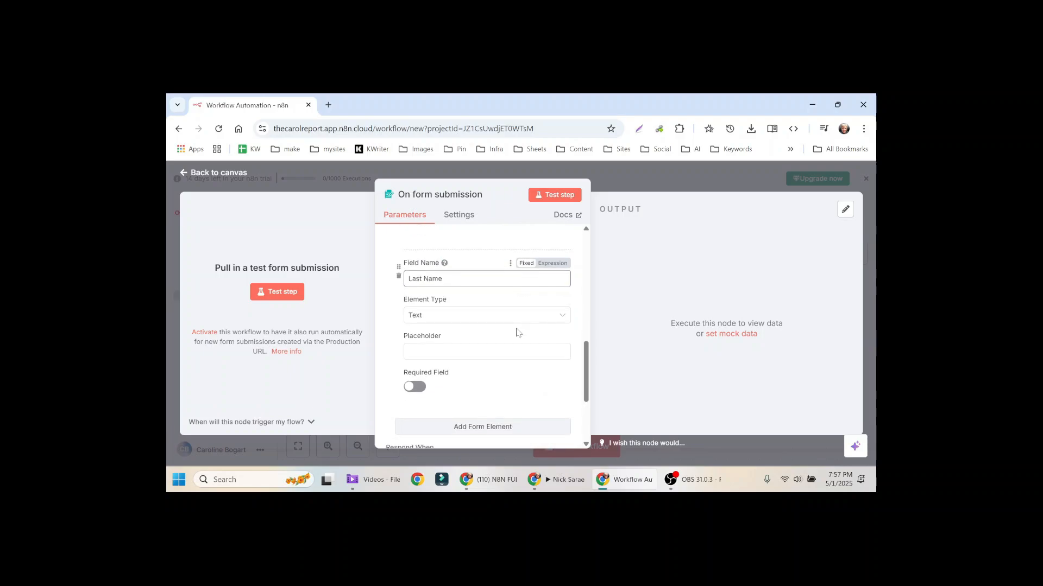
left_click(516, 352)
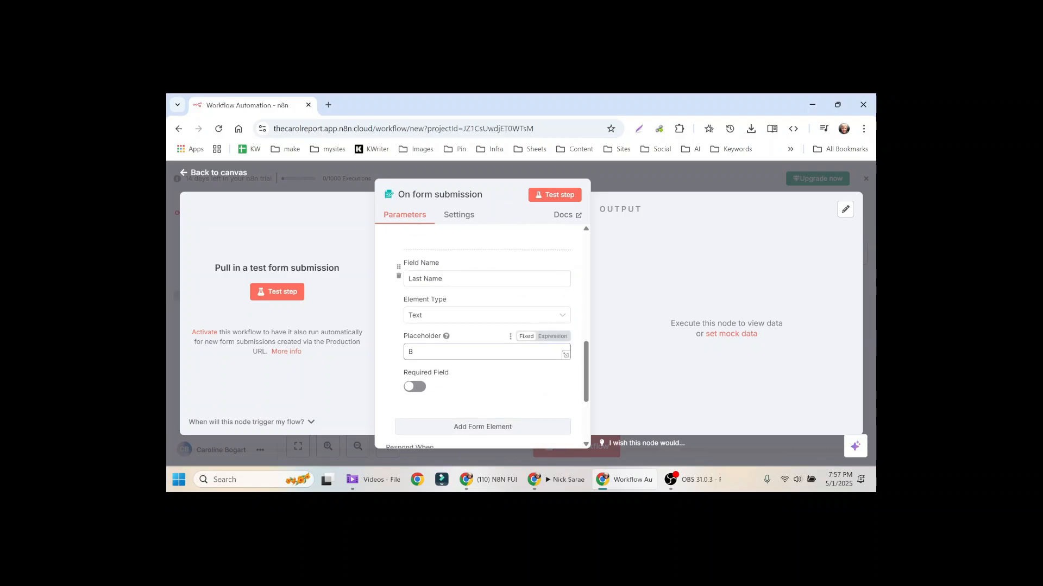
left_click(415, 387)
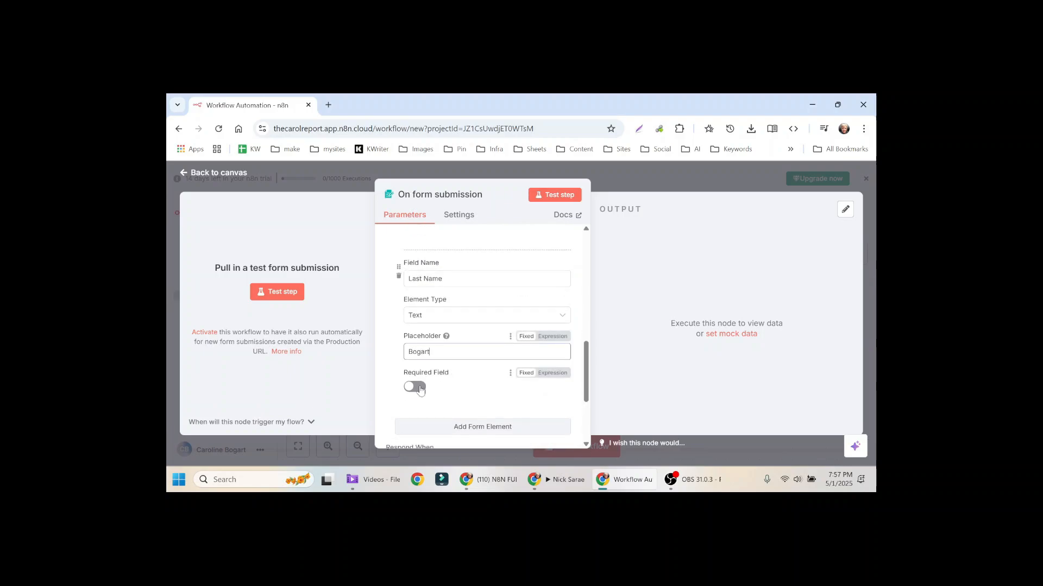
scroll(480, 326, "down", 3)
Step: Add a required Email-type field with a sample email-address placeholder
left_click(478, 317)
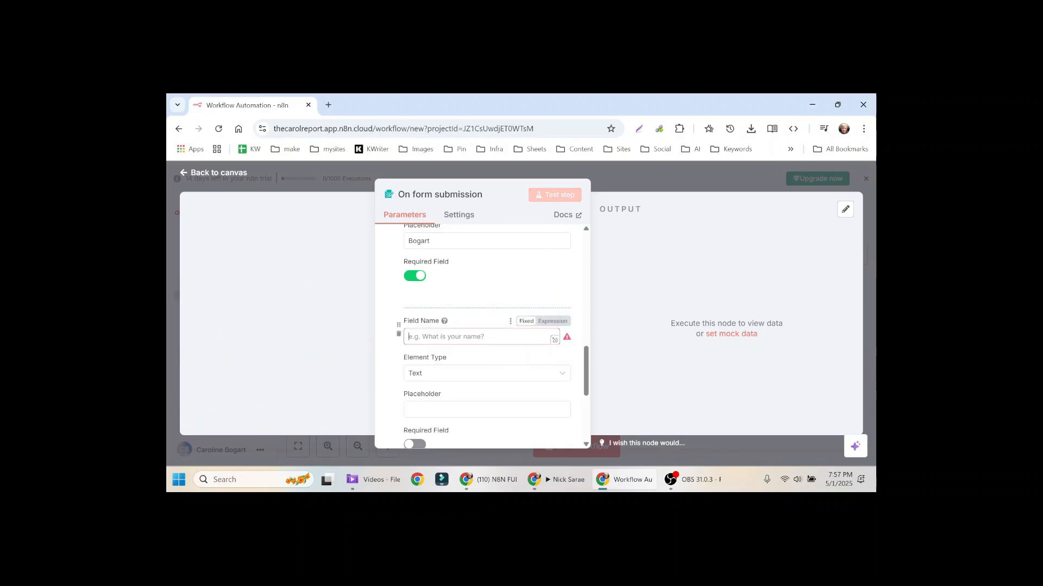
type("Email")
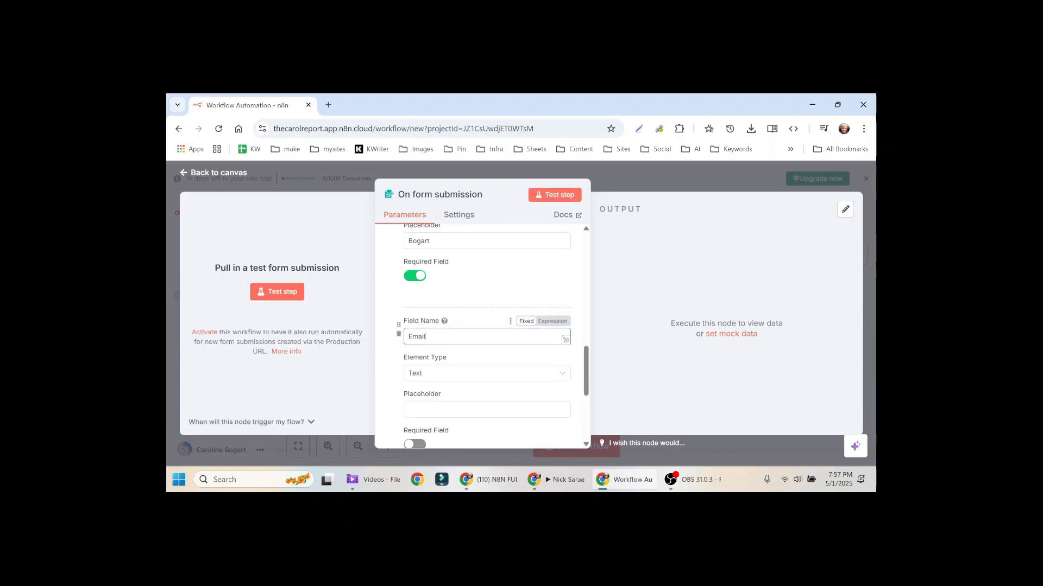
left_click(561, 377)
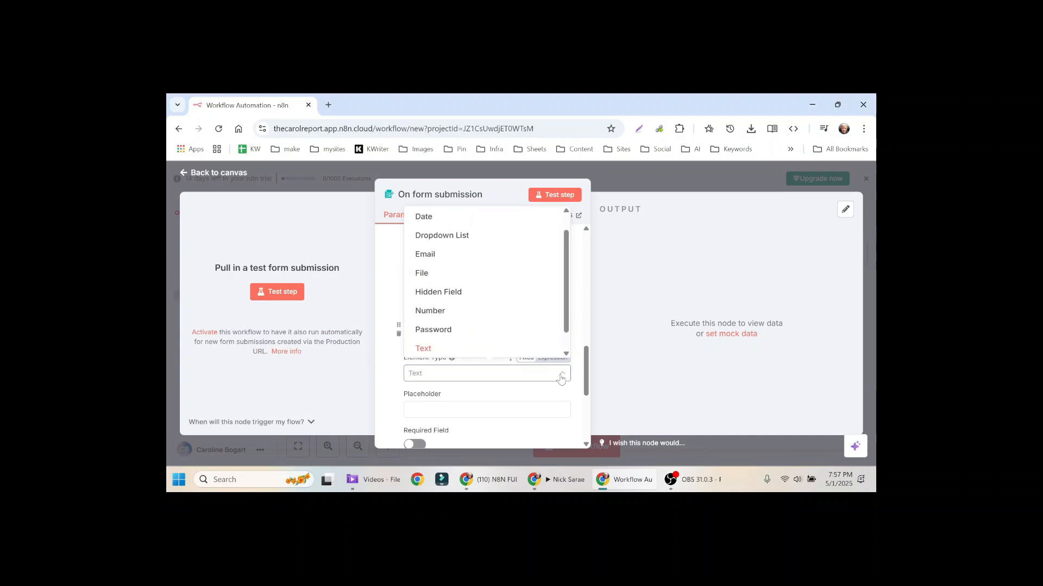
left_click(491, 254)
scroll(489, 326, "down", 2)
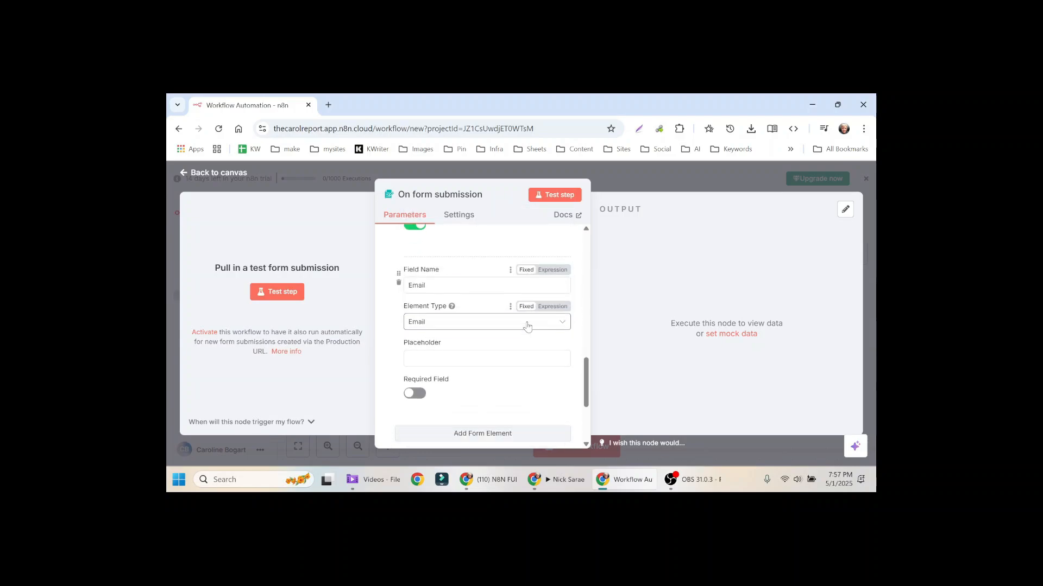
left_click(486, 299)
type("th")
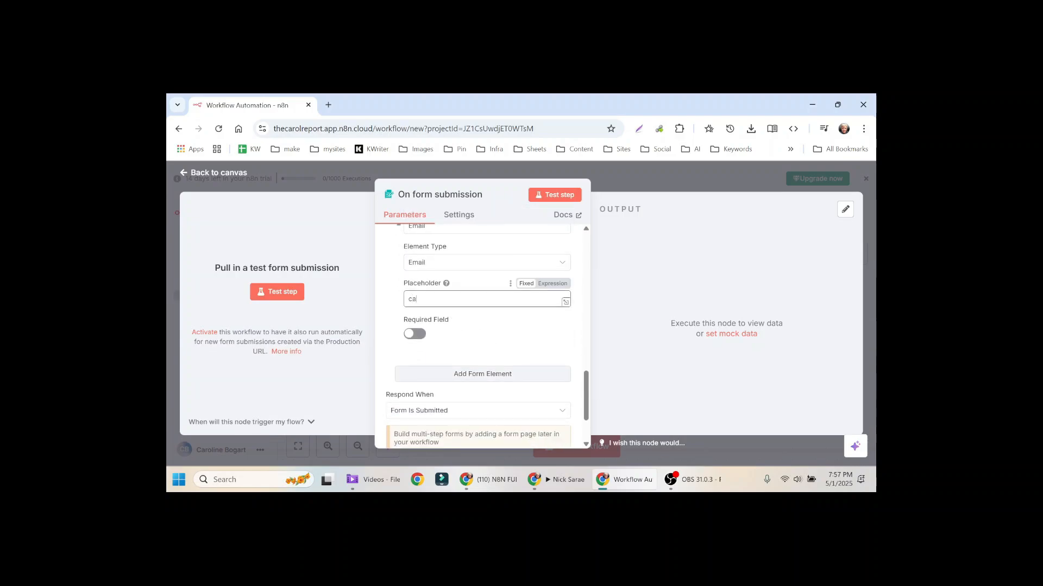
key("BackSpace")
key("BackSpace")
left_click(415, 333)
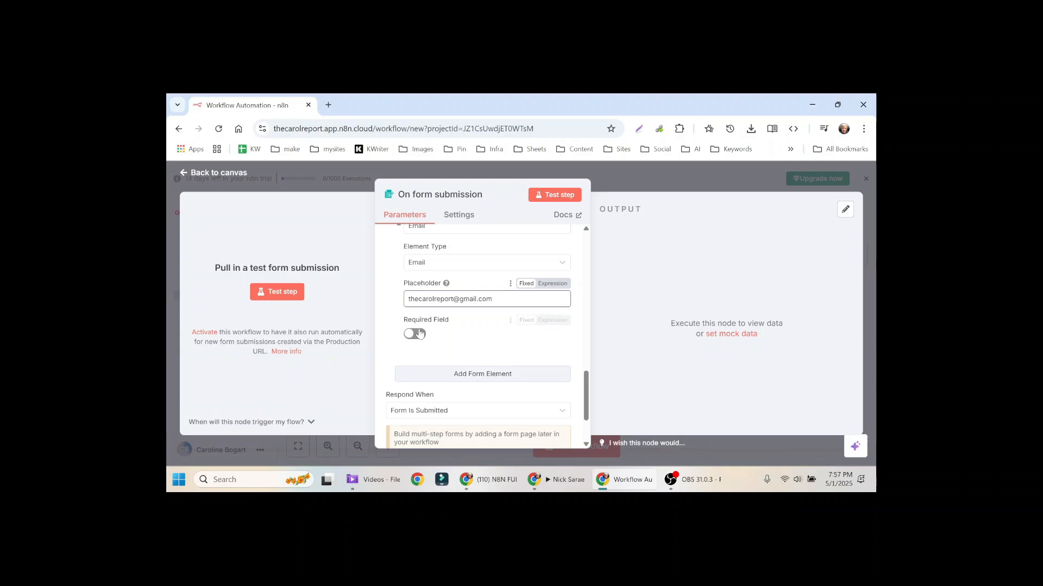
Step: Add a required 'Phone Number' field with a sample phone-number placeholder
left_click(486, 375)
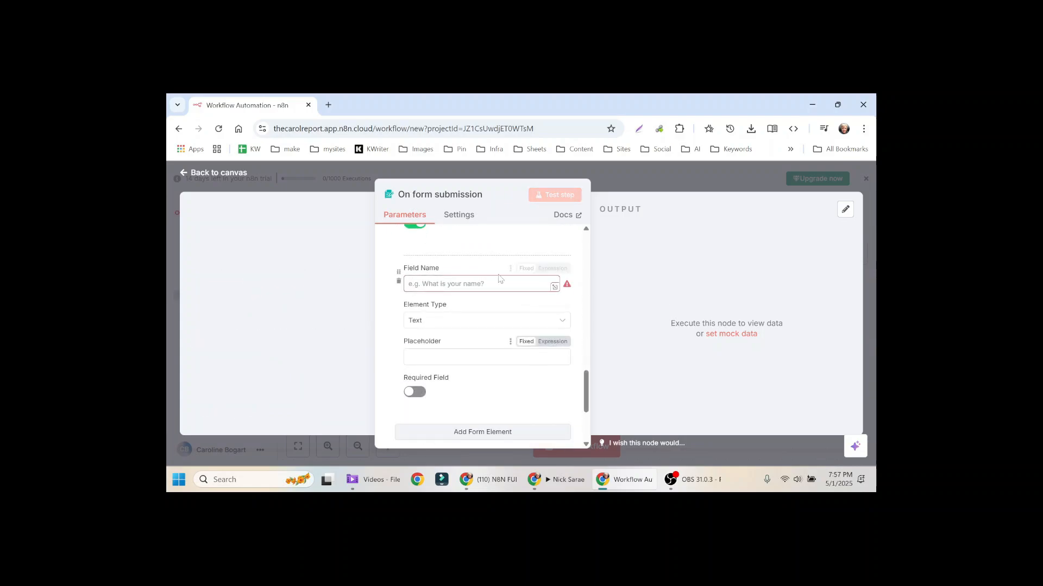
left_click(478, 284)
type("Pho")
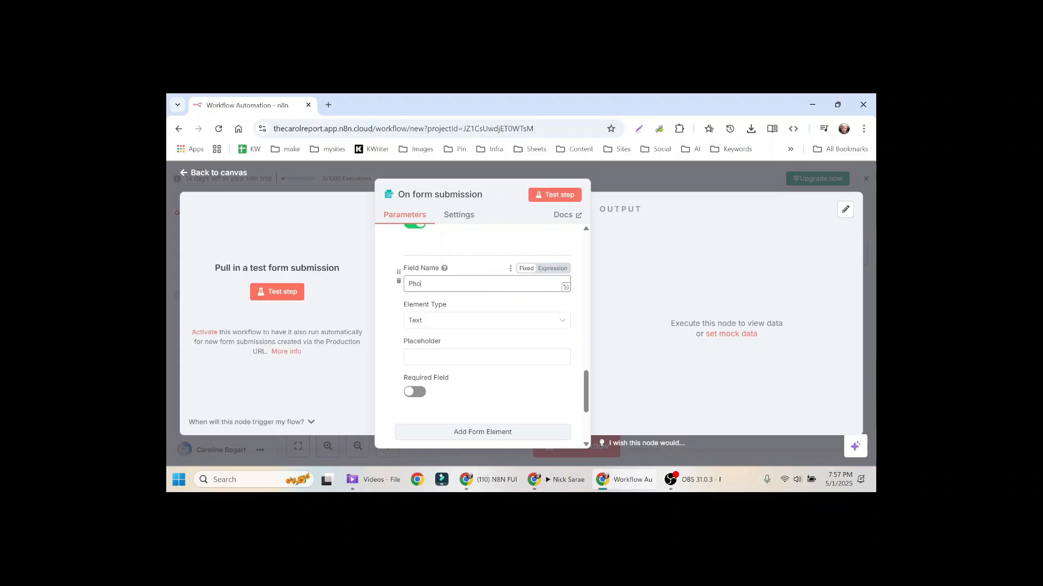
type("ne Number")
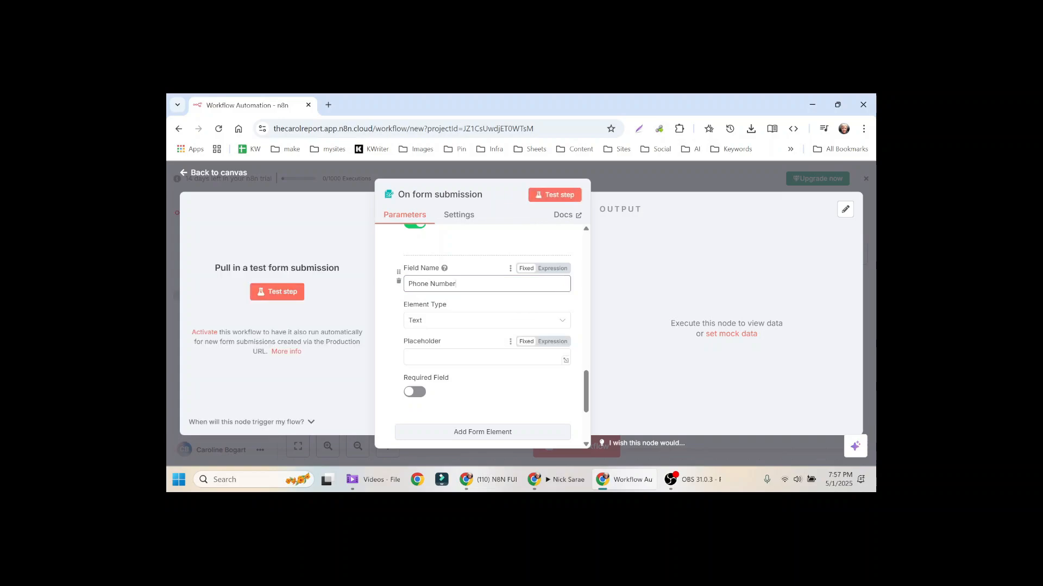
left_click(431, 342)
type("603-")
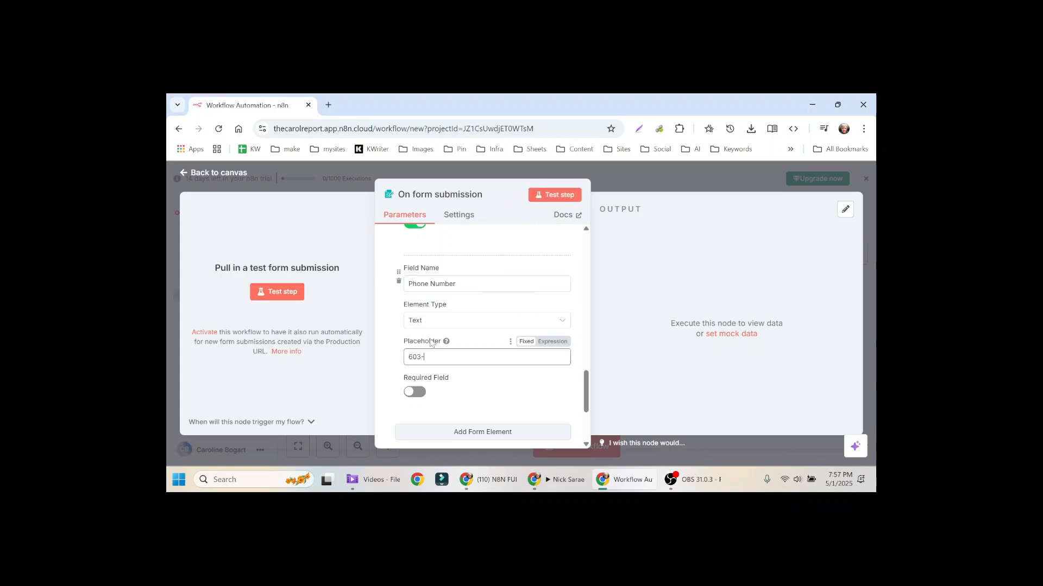
type("111-222")
left_click(414, 392)
scroll(488, 373, "down", 1)
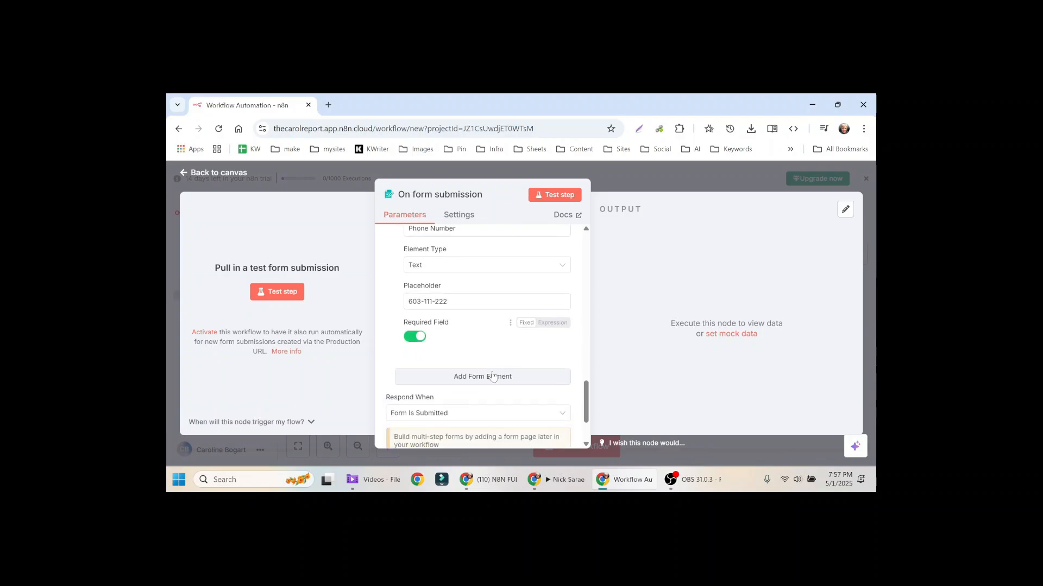
scroll(493, 376, "down", 2)
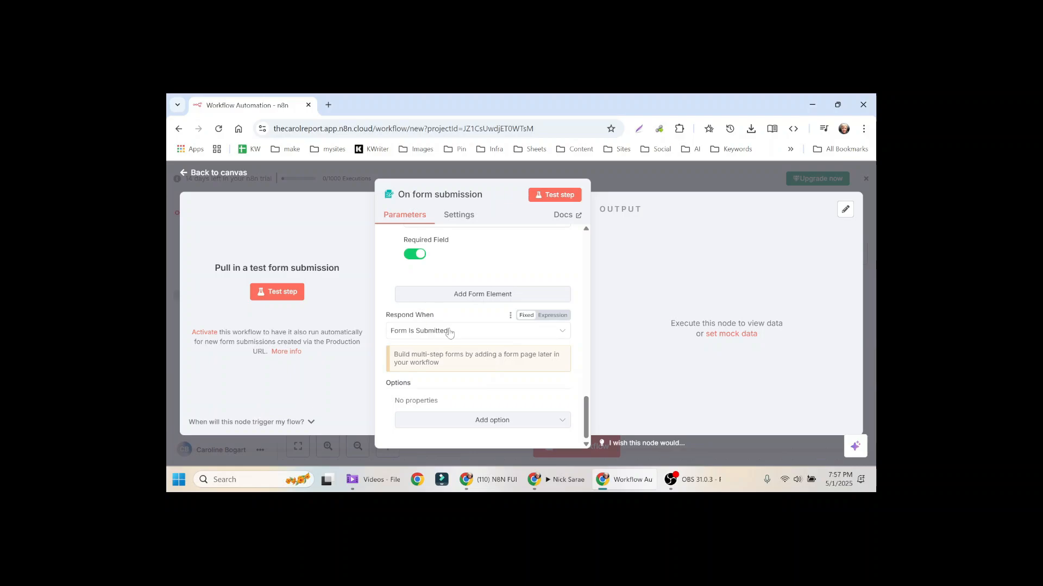
Step: Switch off Append n8n Attribution on the form and save the workflow
left_click(510, 426)
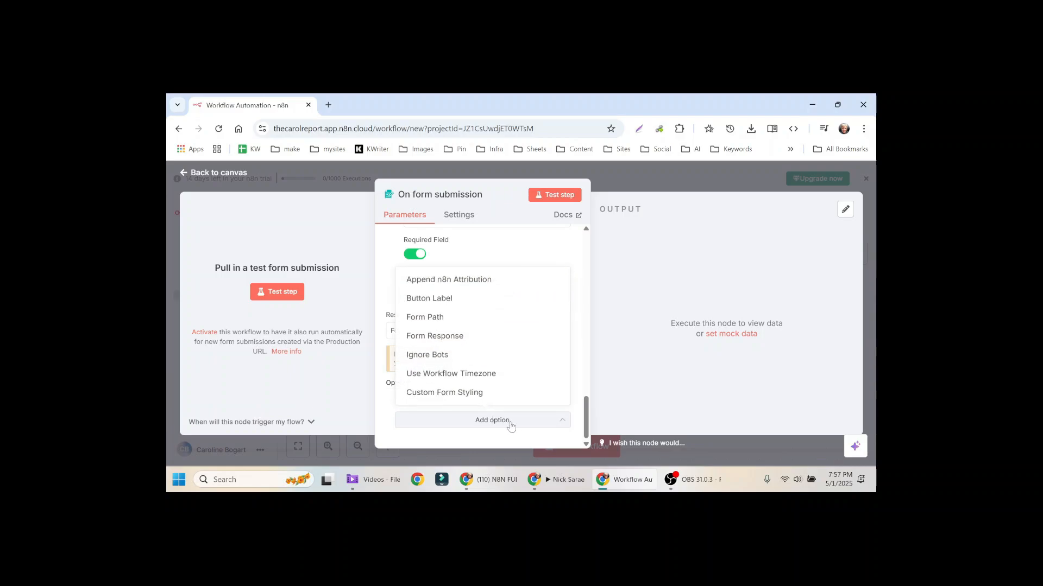
left_click(480, 281)
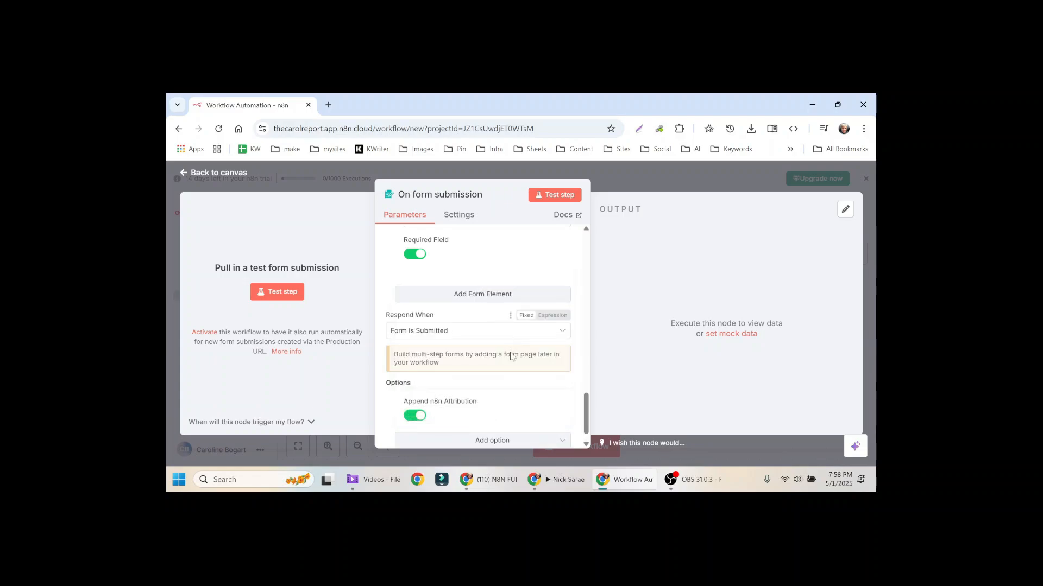
left_click(418, 416)
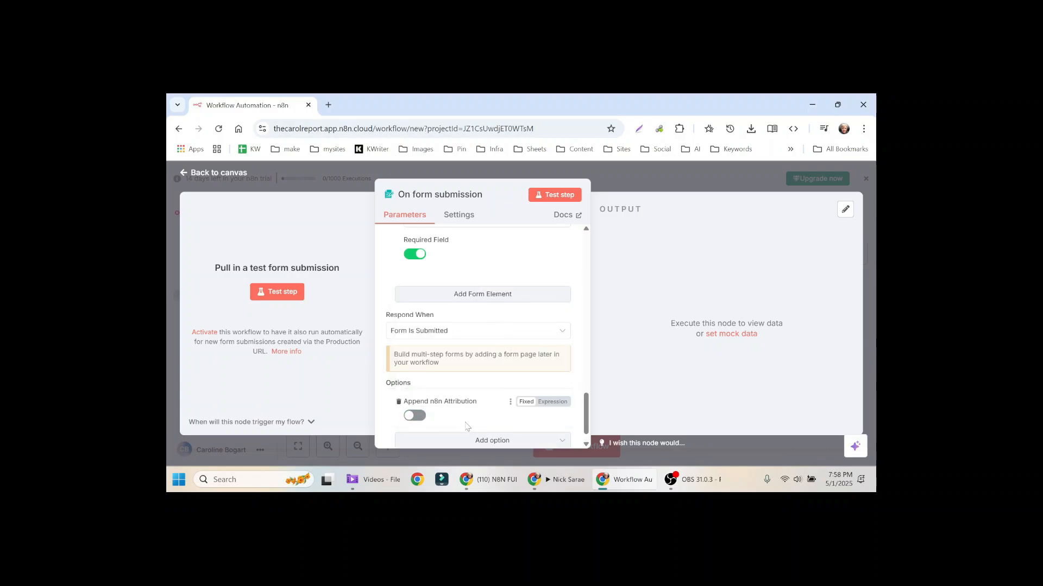
left_click(602, 179)
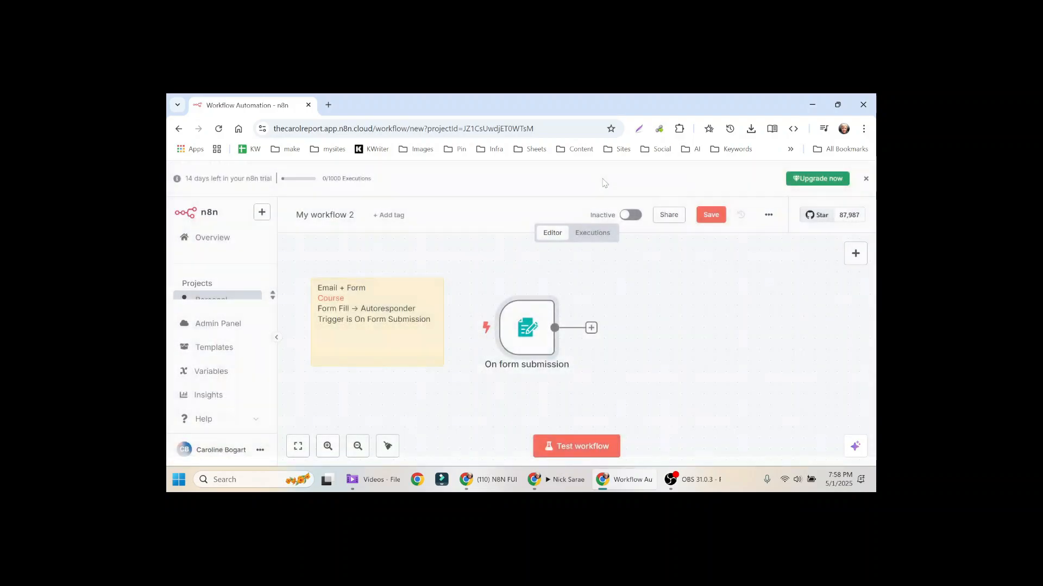
left_click(713, 216)
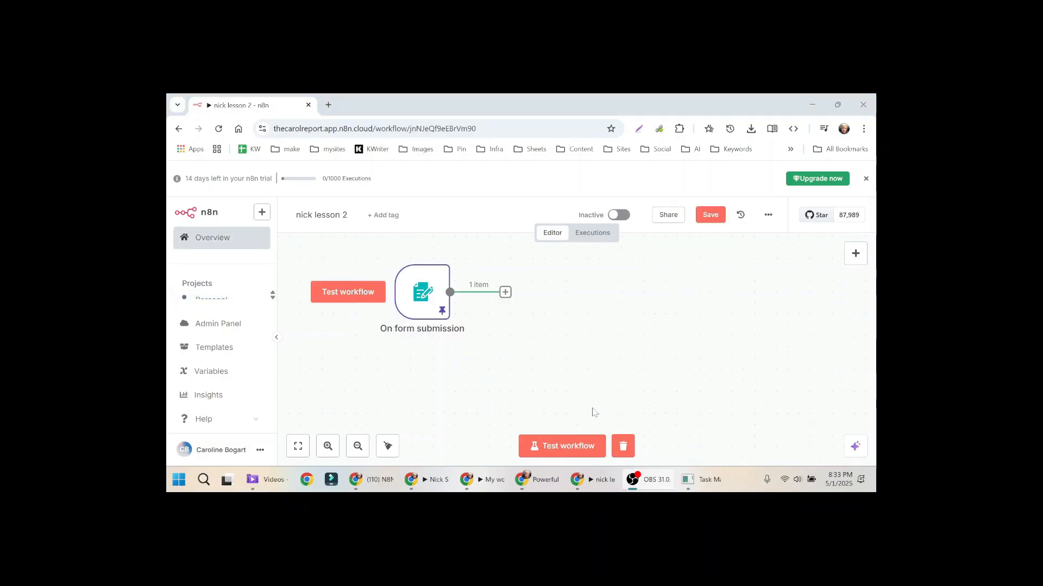
Step: In the prepared workflow, add an OpenAI 'Message a model' node after the form trigger
key("alt+Tab")
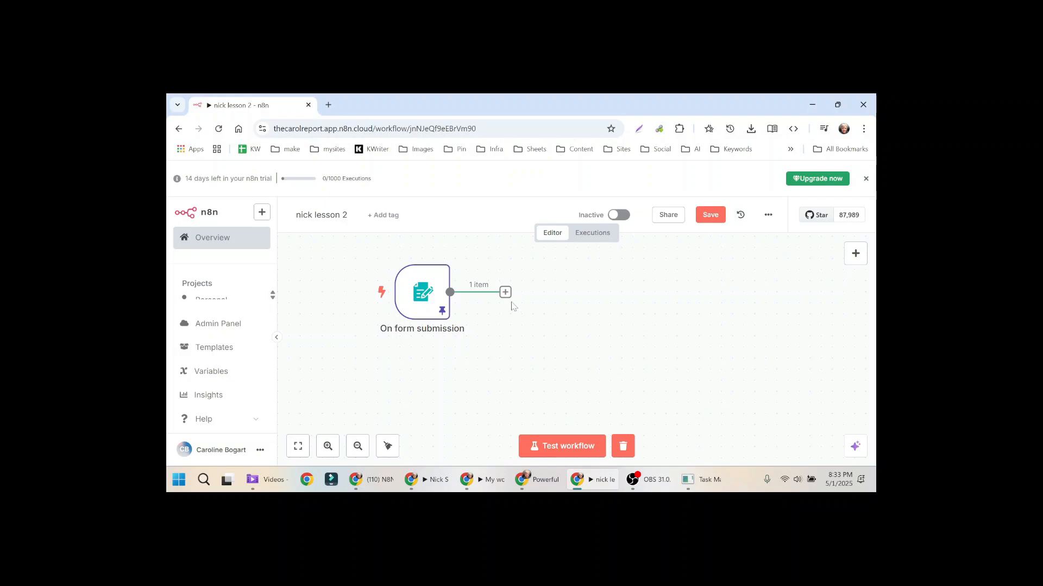
mouse_move(512, 305)
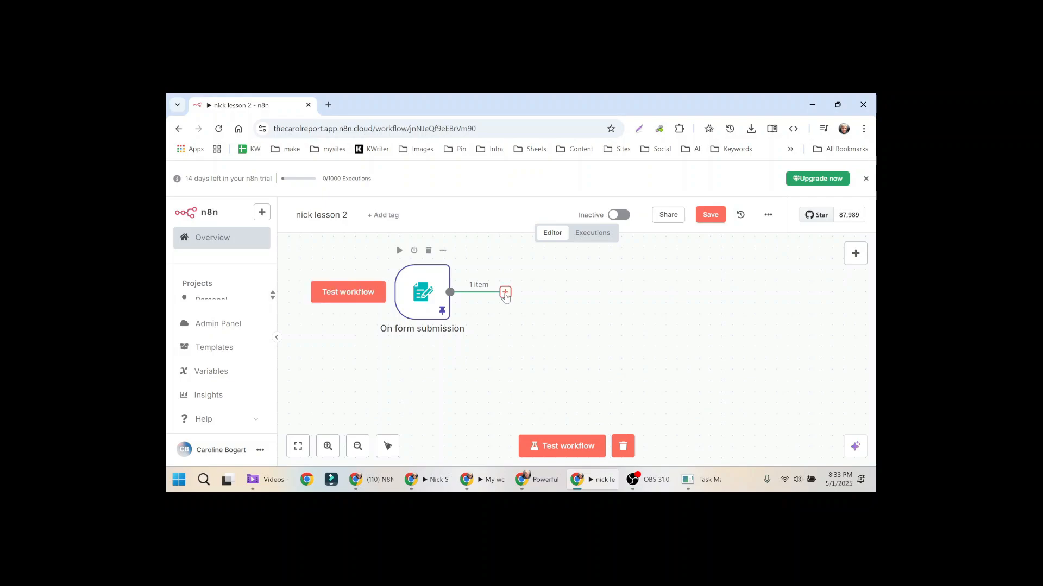
left_click(505, 293)
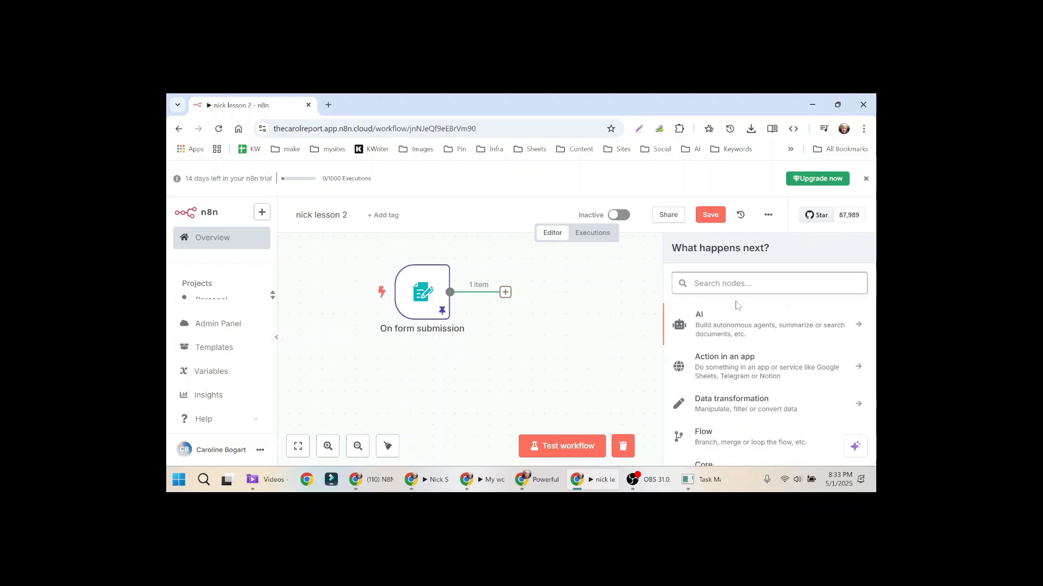
type("chatgpt")
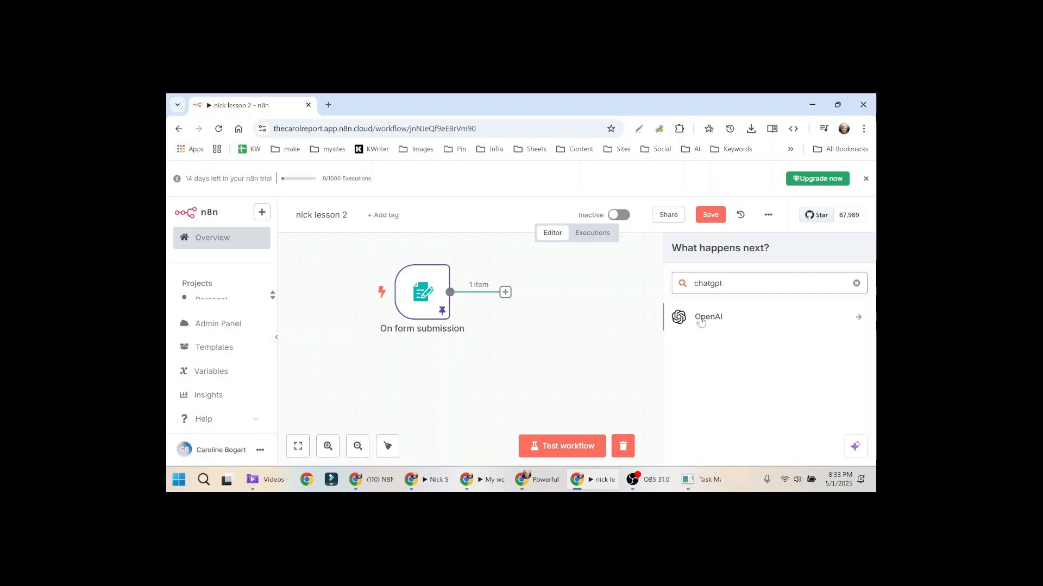
left_click(724, 318)
scroll(808, 377, "down", 2)
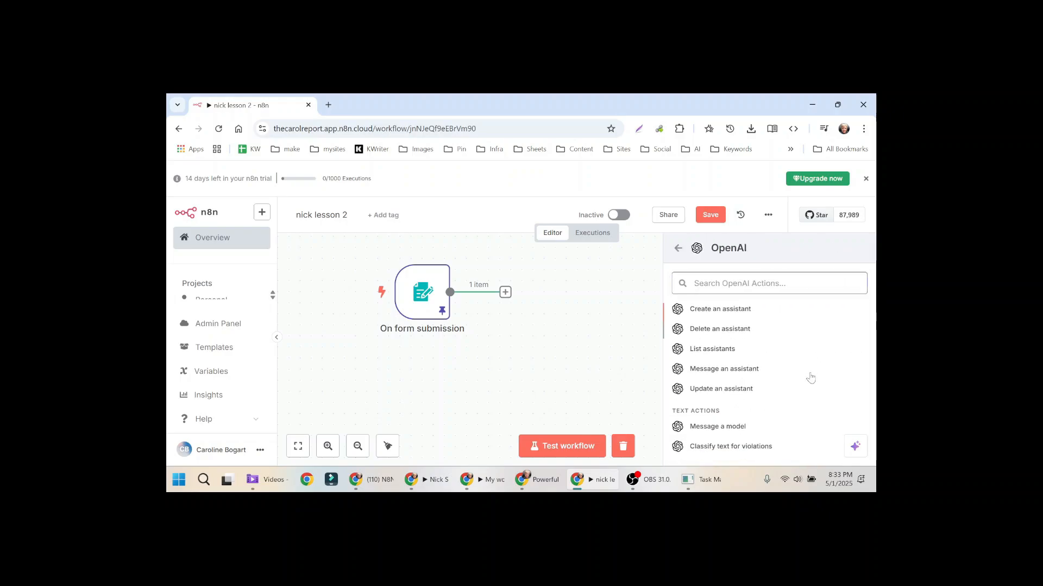
scroll(808, 377, "down", 2)
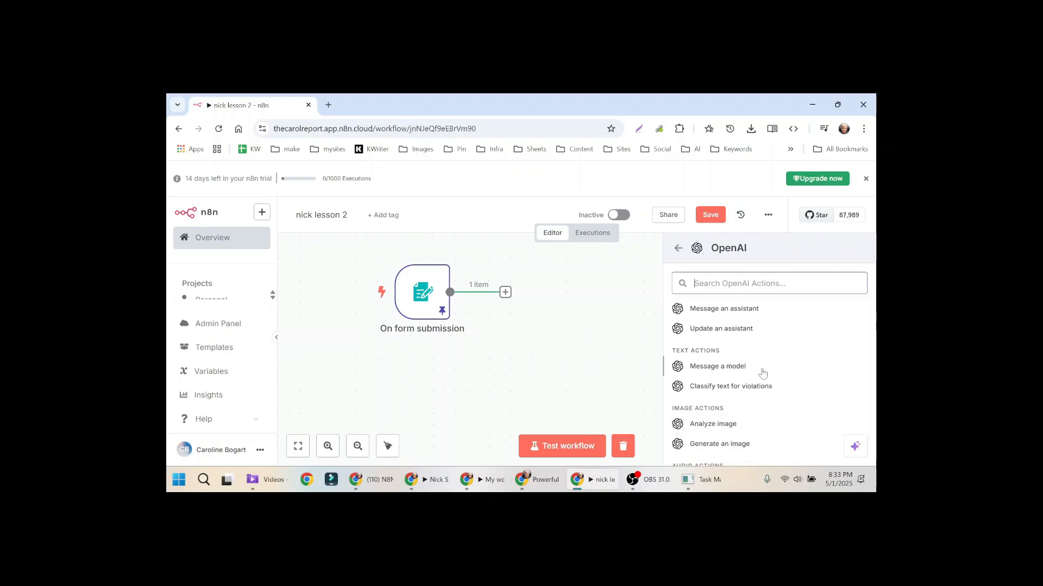
left_click(742, 368)
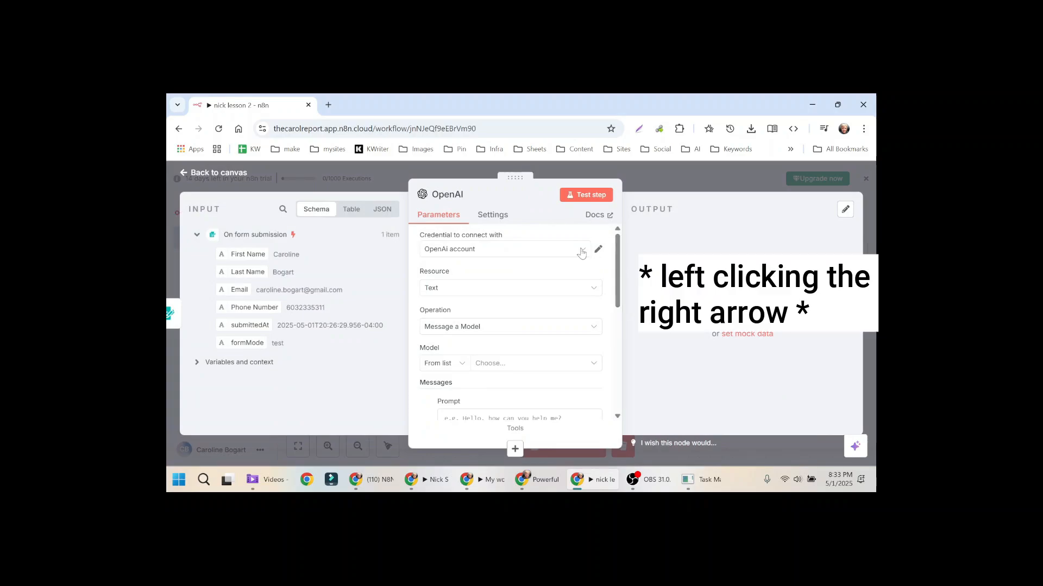
Step: Create a new OpenAI credential and open its setup documentation
left_click(583, 251)
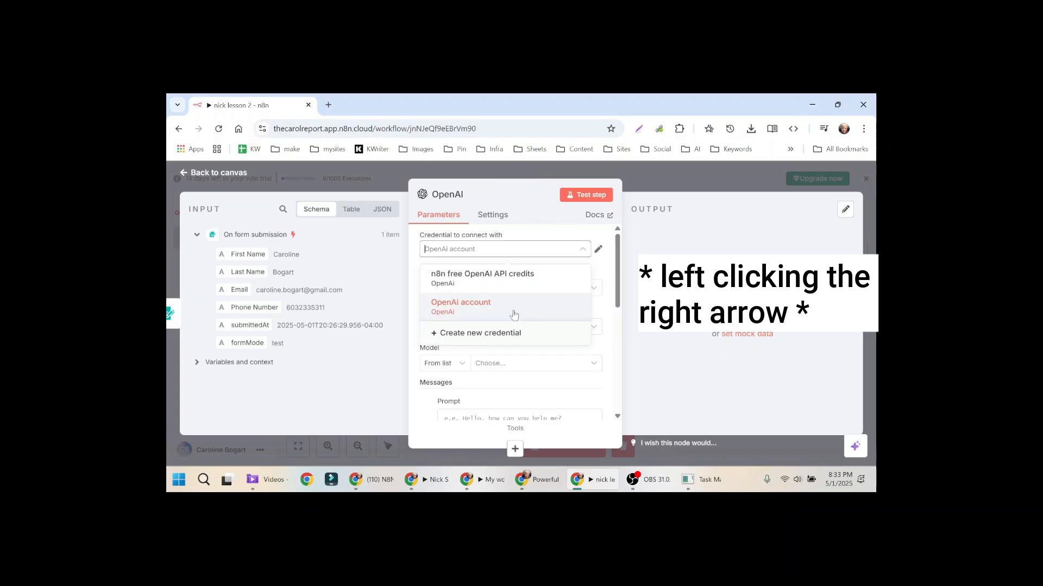
left_click(497, 338)
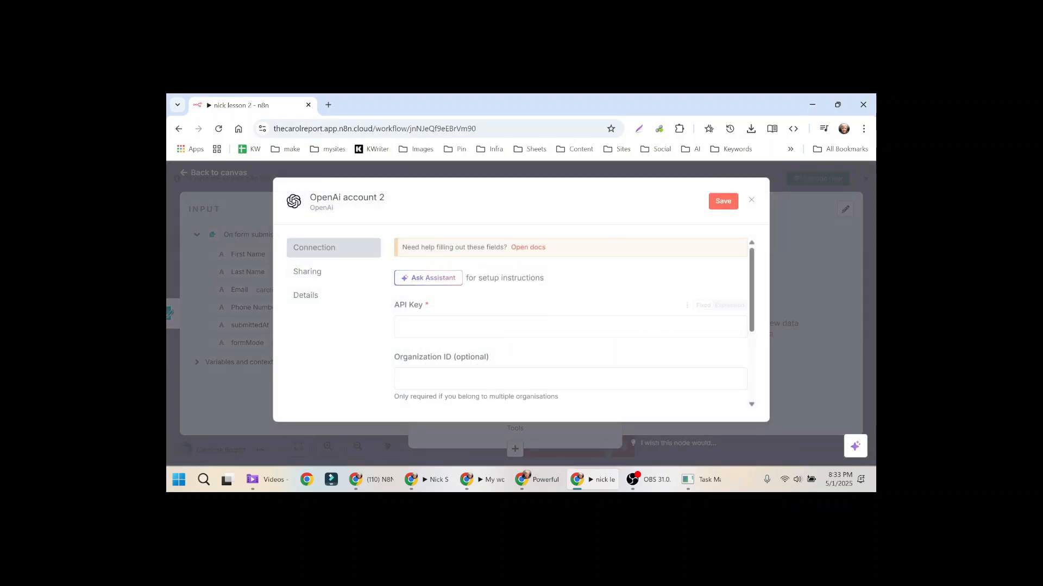
left_click(530, 247)
scroll(508, 320, "down", 3)
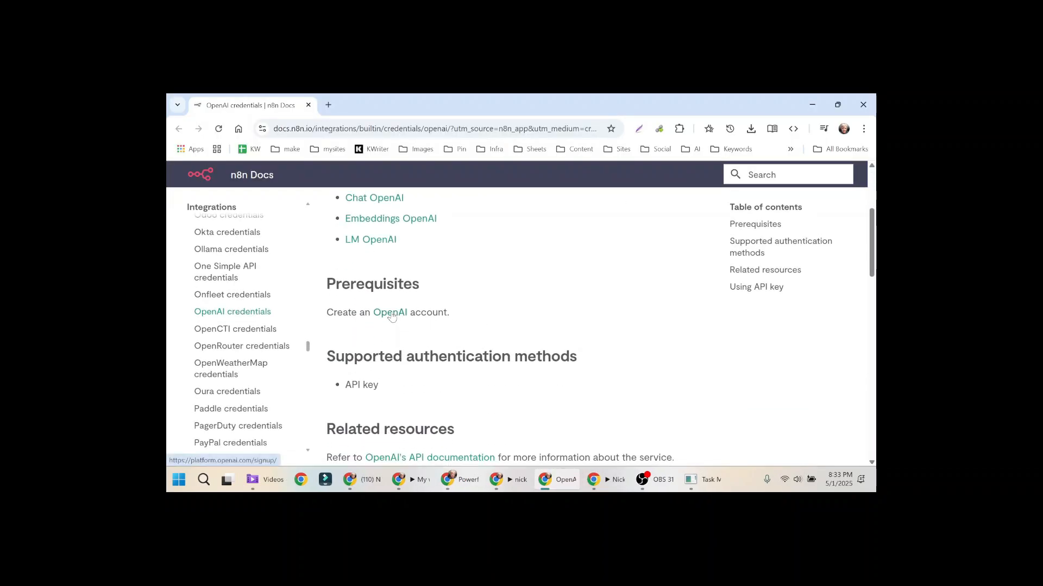
Step: Sign in to the OpenAI Platform with a Google account and open the dashboard
left_click(390, 312)
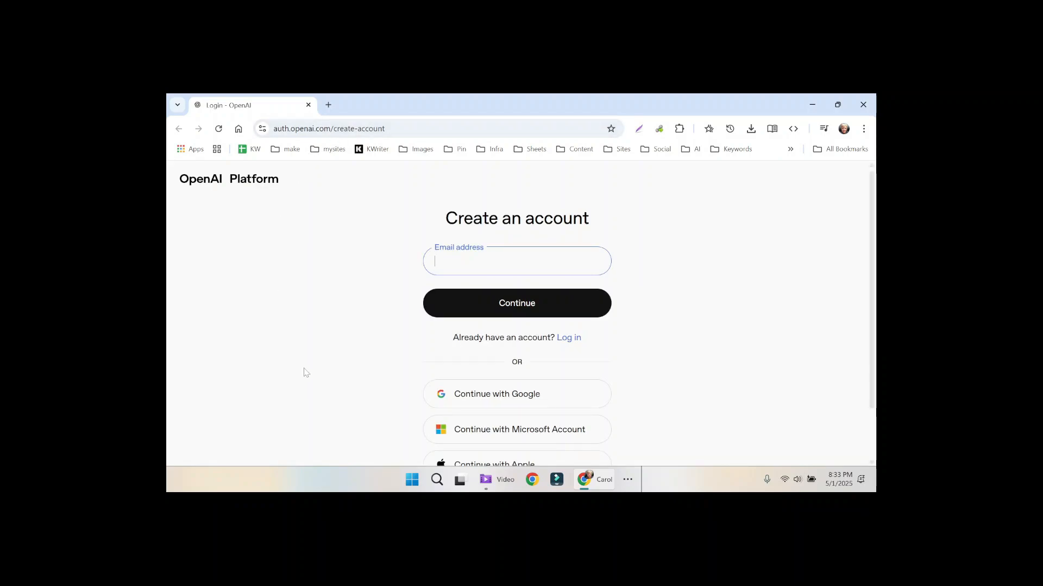
left_click(527, 398)
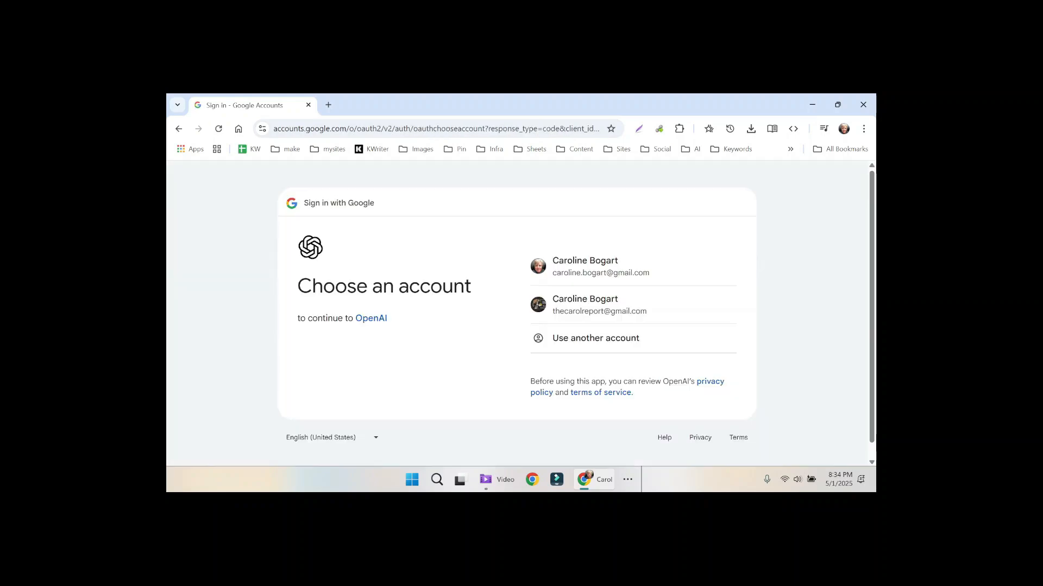
left_click(624, 273)
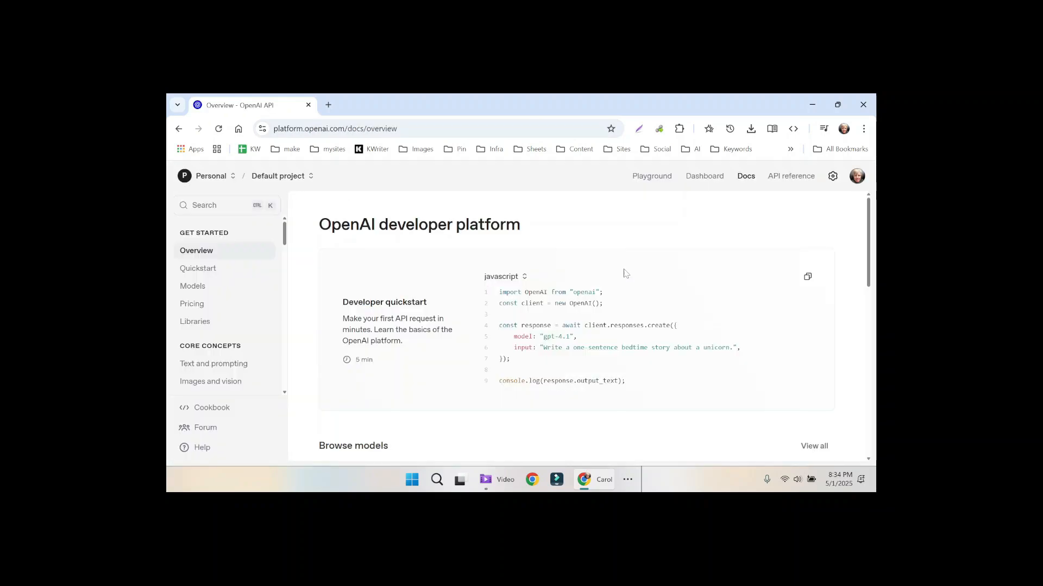
left_click(703, 177)
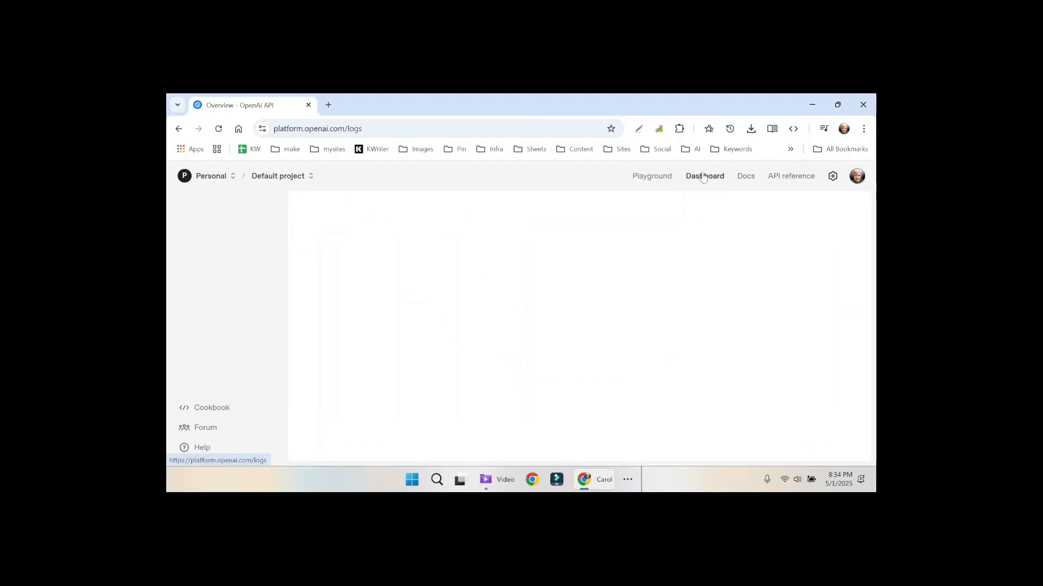
Step: Create a secret key named 'n8ntest' and copy it
scroll(217, 296, "down", 1)
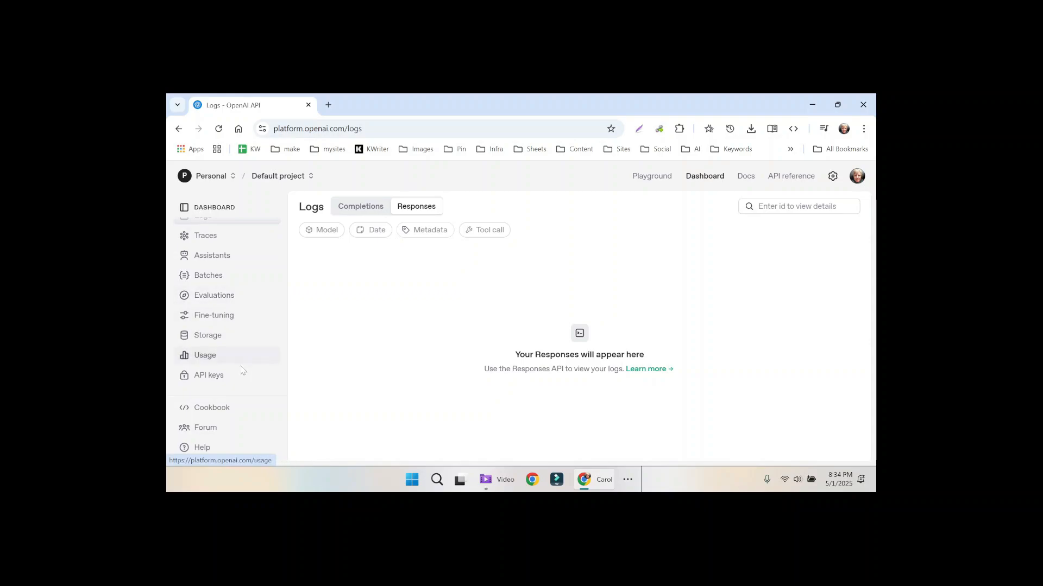
left_click(218, 375)
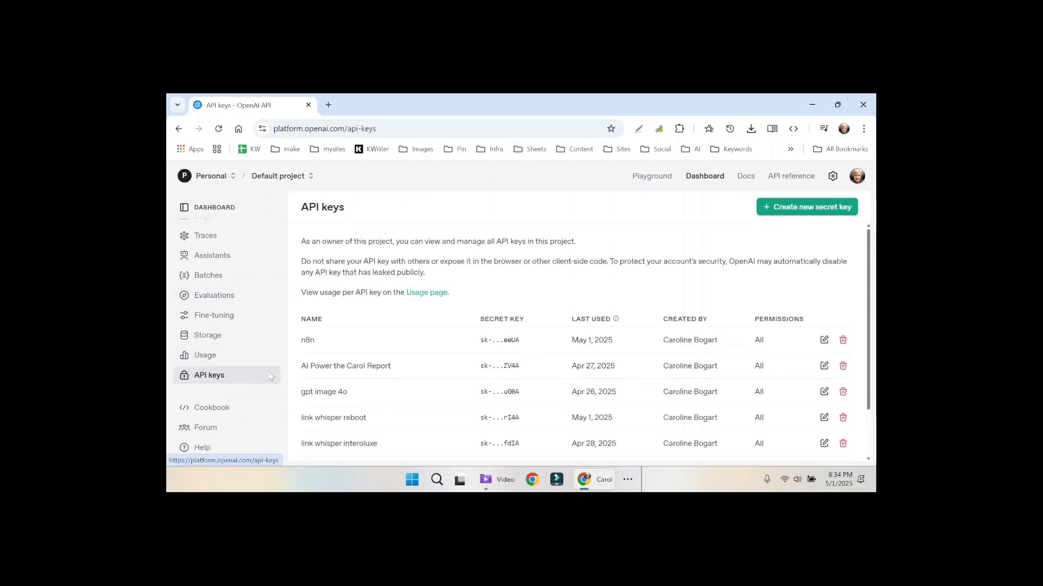
left_click(787, 209)
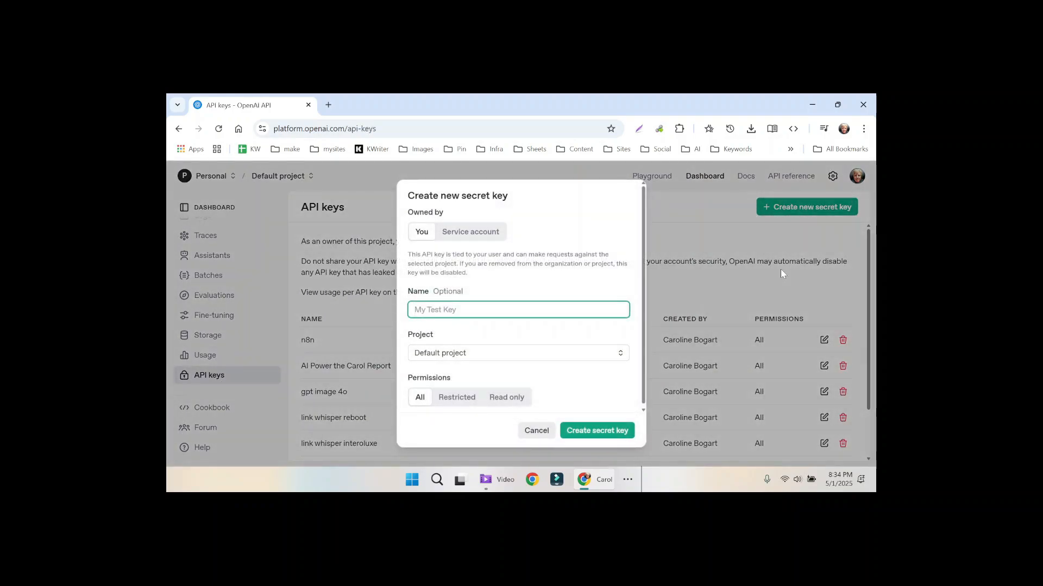
type("n8ntest")
left_click(583, 431)
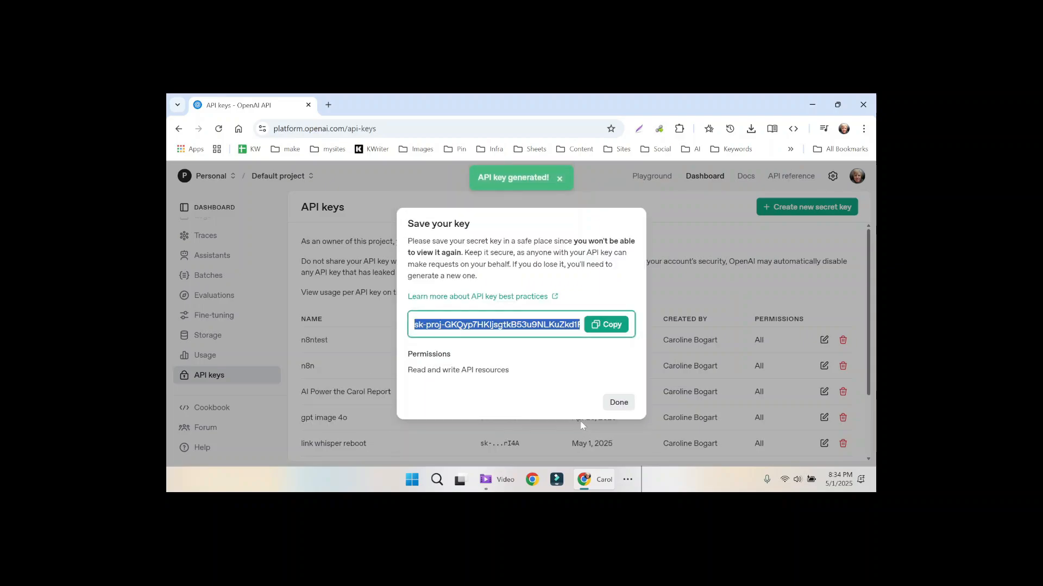
left_click(608, 320)
key("alt+Tab")
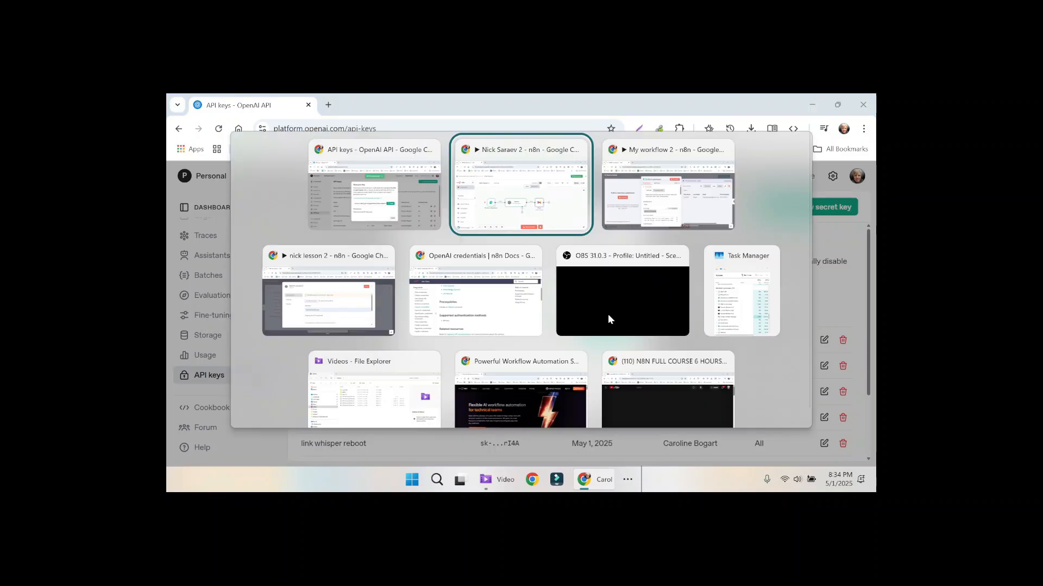
Step: Paste the copied key into the 'OpenAi account 2' credential's API Key and save
key("alt+Tab")
key("alt+Tab")
key("ctrl+a")
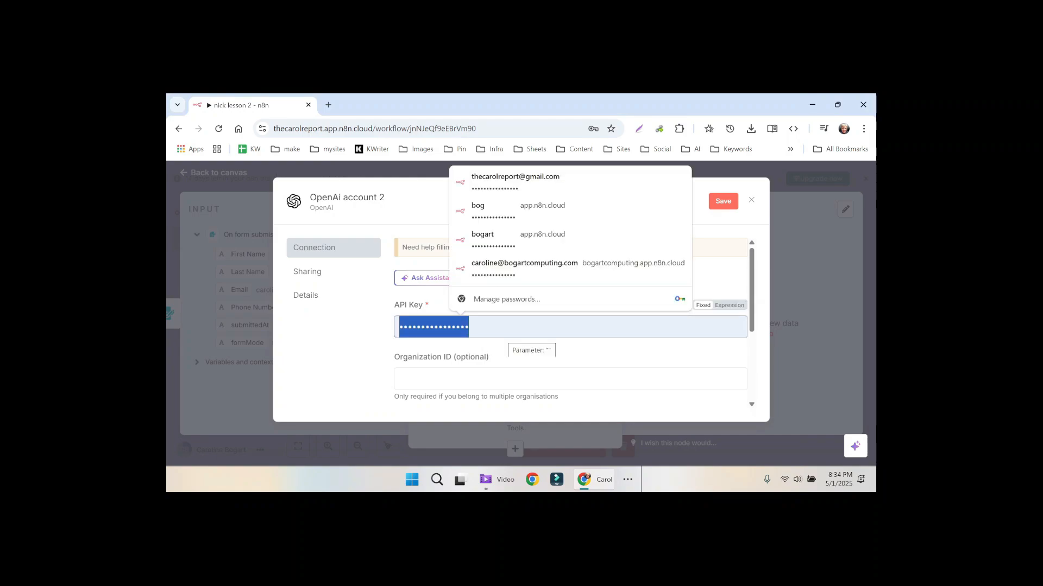
key("ctrl+v")
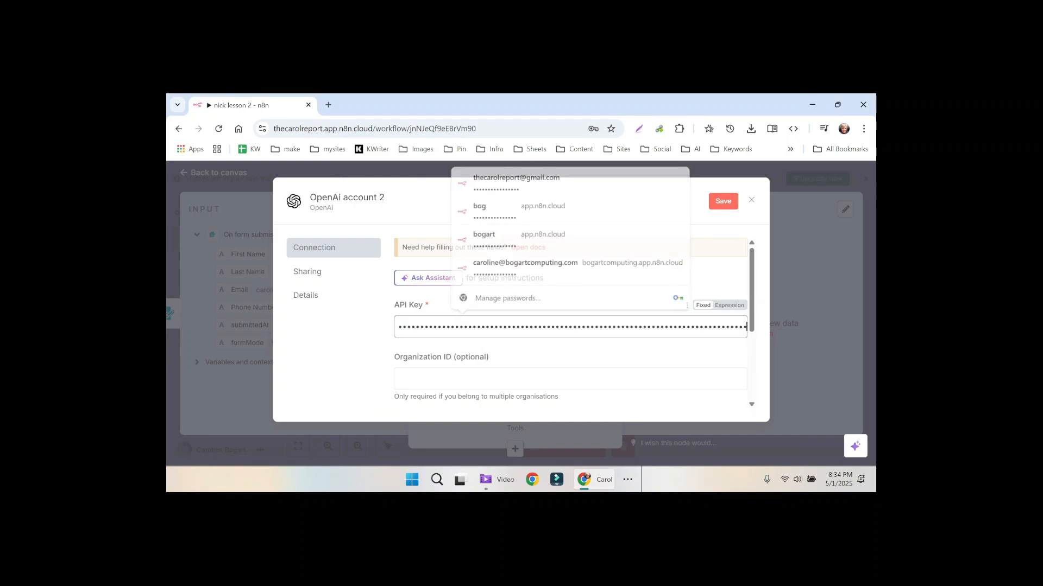
scroll(752, 300, "down", 1)
scroll(753, 300, "down", 3)
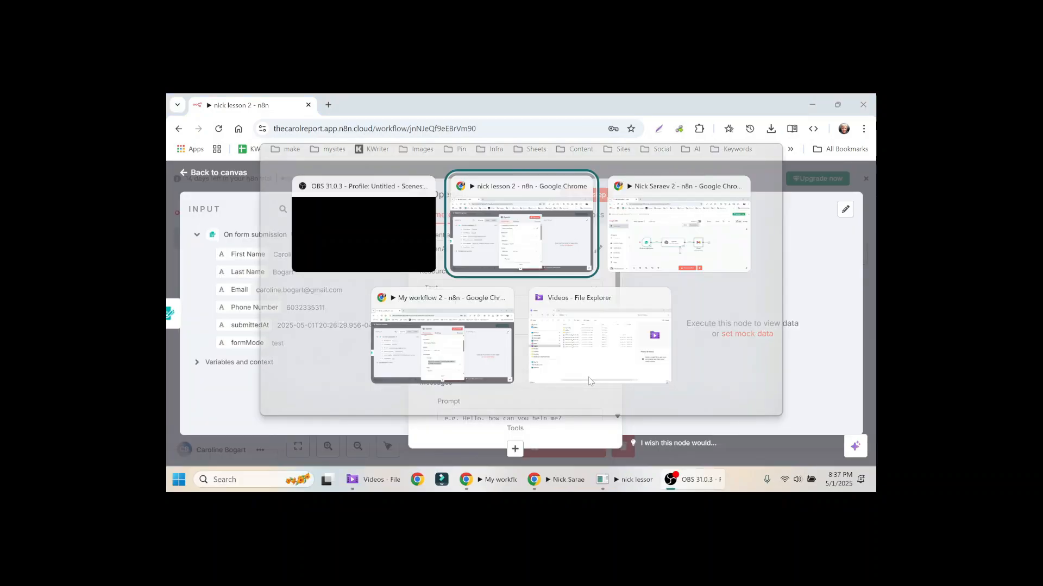
left_click(530, 287)
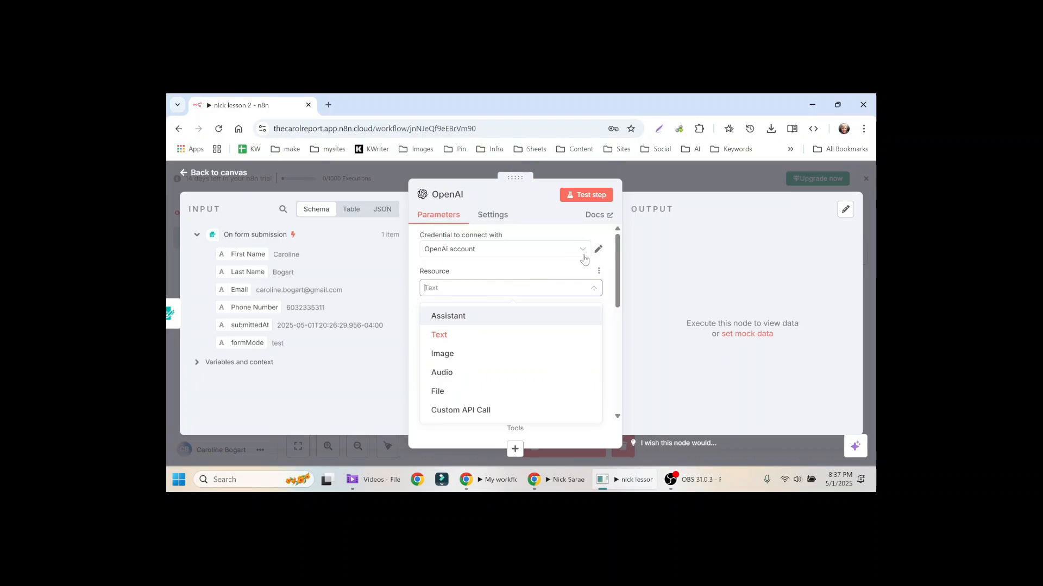
Step: Keep Text as the resource and choose GPT-4O as the model
left_click(548, 270)
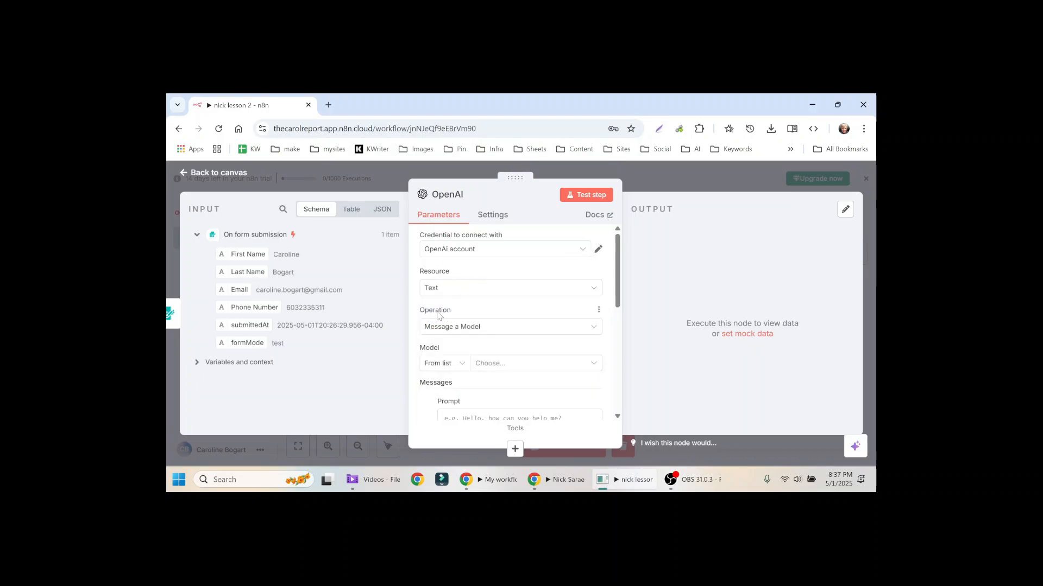
left_click(543, 363)
type("gpt-4o")
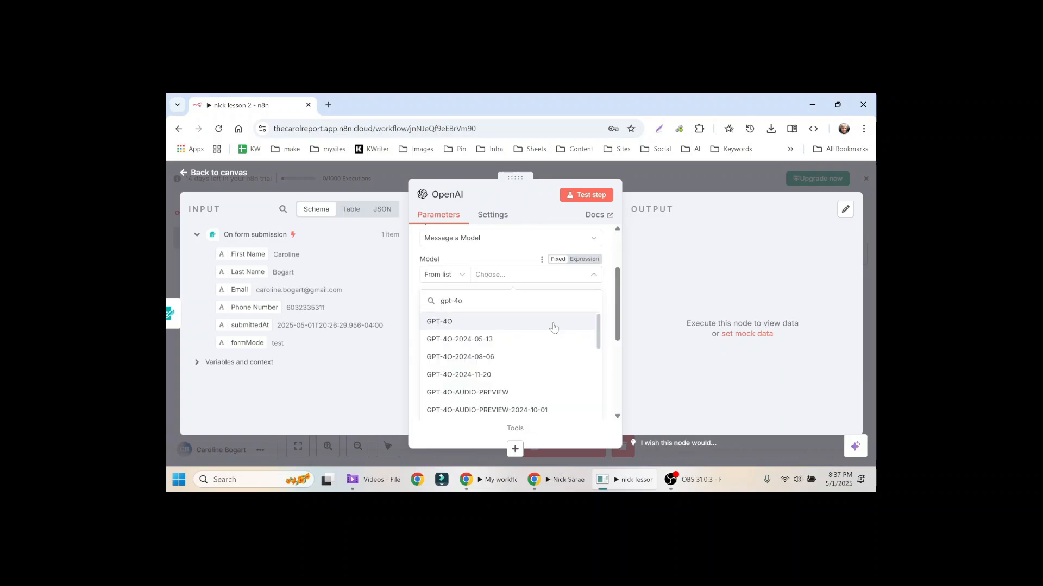
left_click(553, 326)
Step: Make the first message a System prompt for an email-writing assistant, then add a second message
left_click(552, 330)
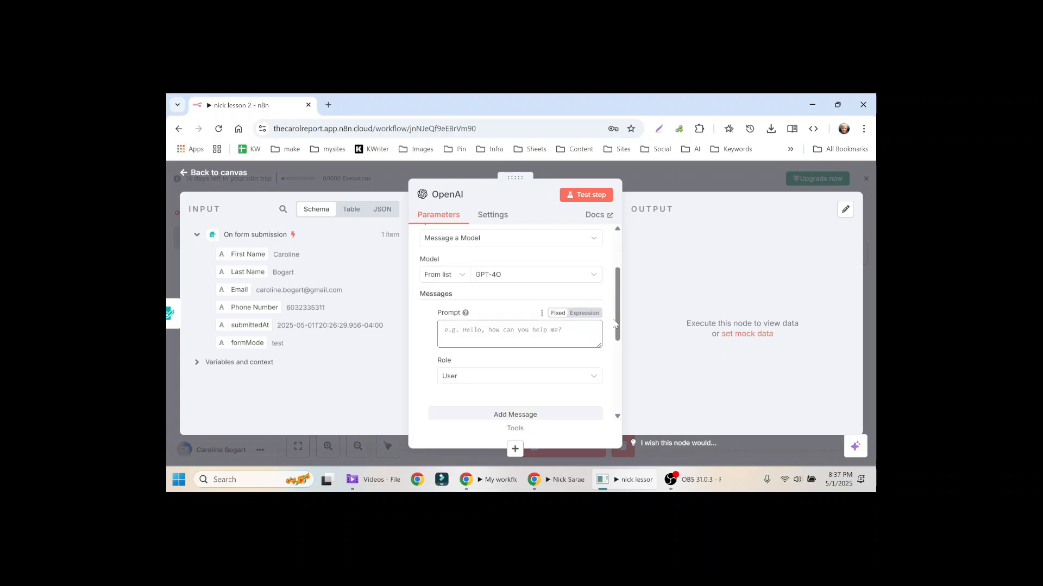
scroll(615, 323, "down", 2)
left_click(592, 336)
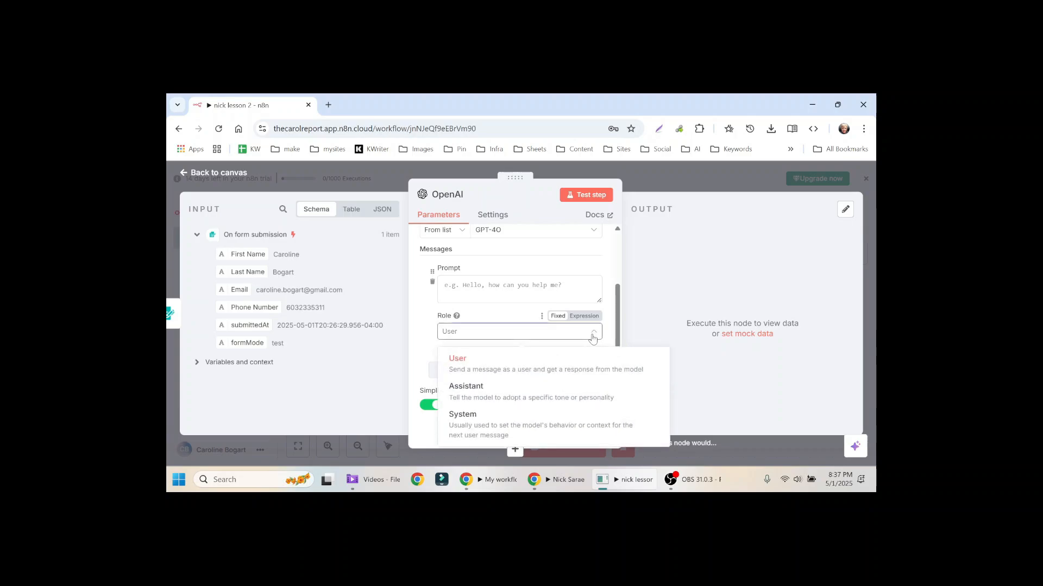
left_click(528, 421)
left_click(510, 288)
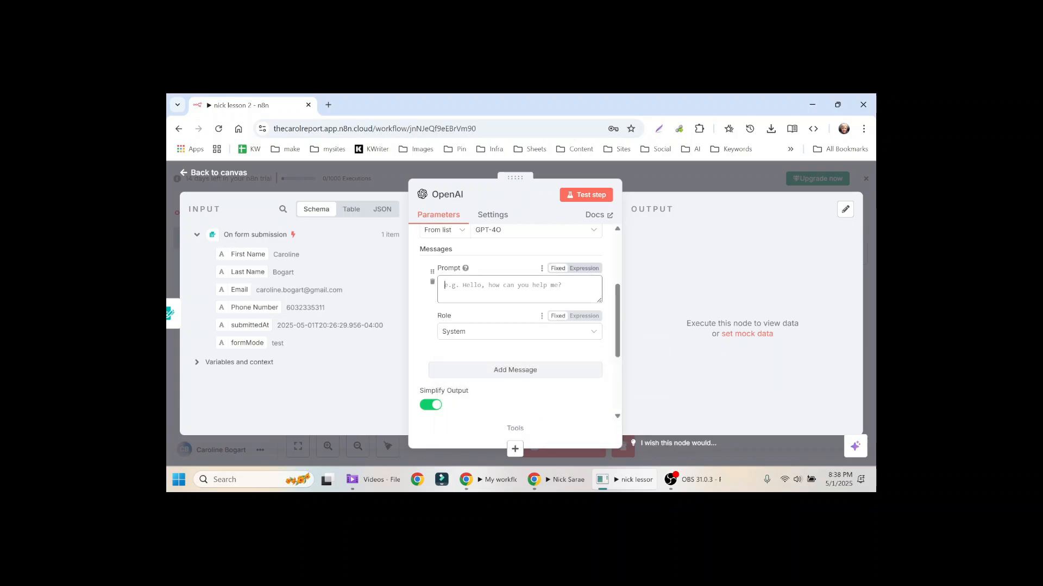
key("ctrl+v")
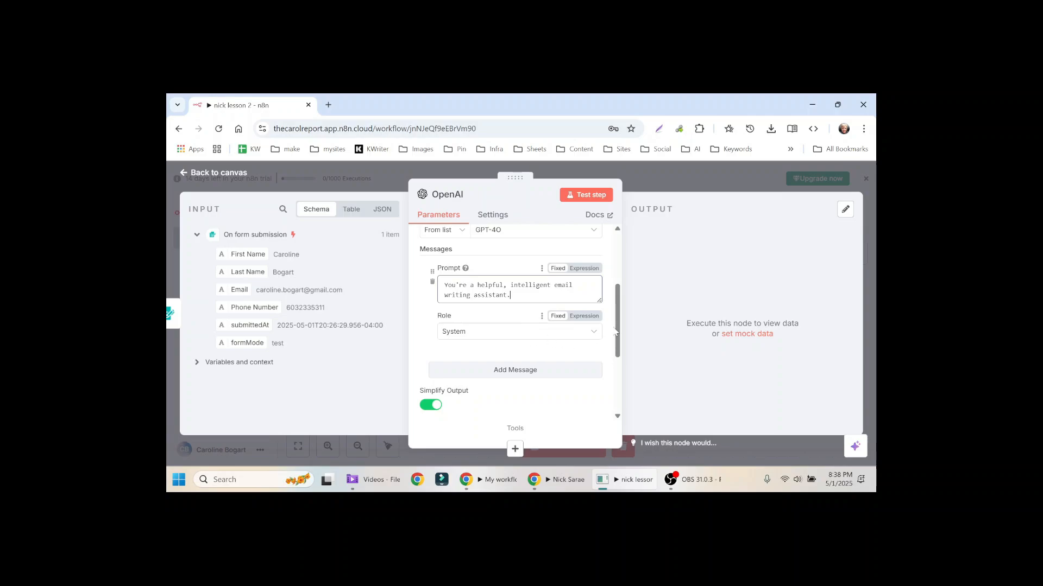
scroll(521, 321, "down", 4)
left_click(502, 277)
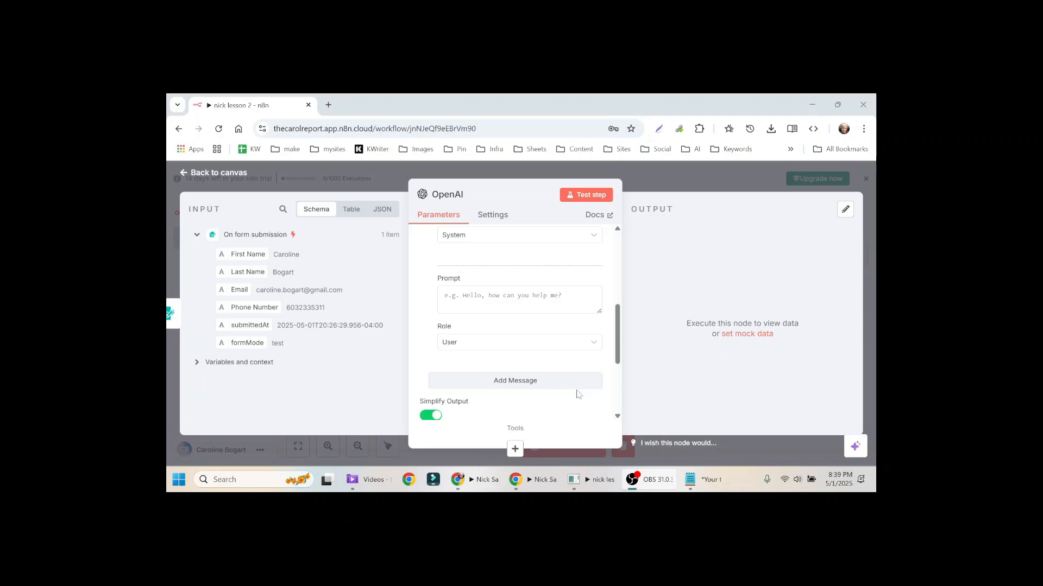
Step: Paste the task instruction into the User prompt and insert the First Name, Last Name, Email and Phone Number fields
key("alt+Tab")
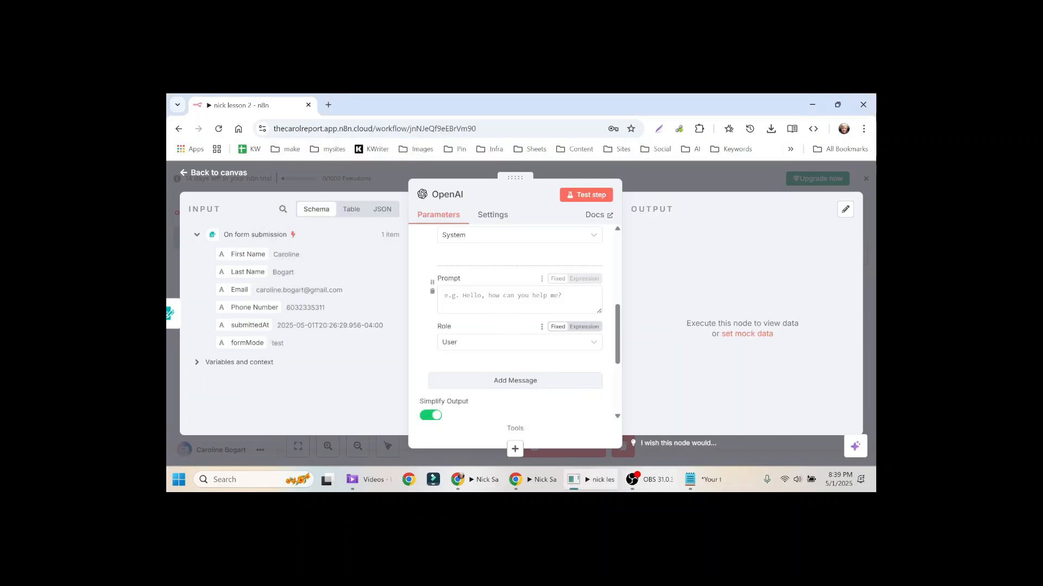
left_click(489, 300)
type("Your task is to customize an email using the following data:")
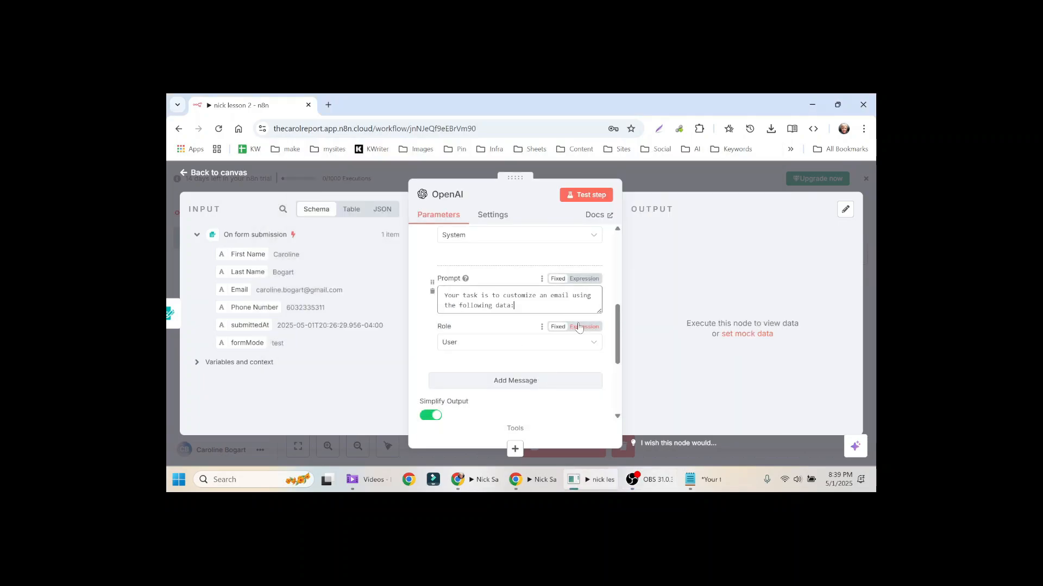
left_click_drag(600, 311, 601, 352)
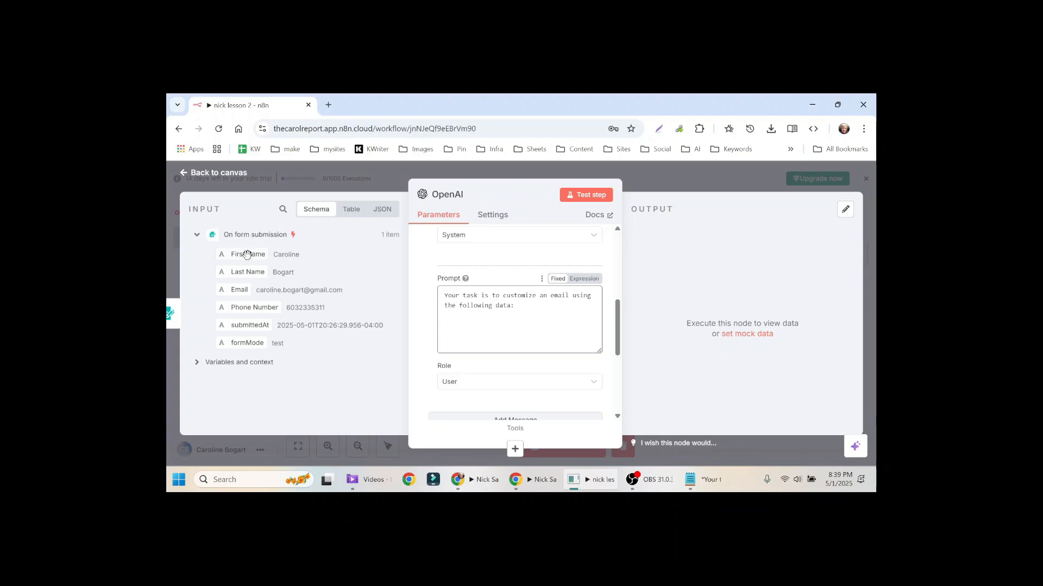
left_click_drag(247, 254, 445, 339)
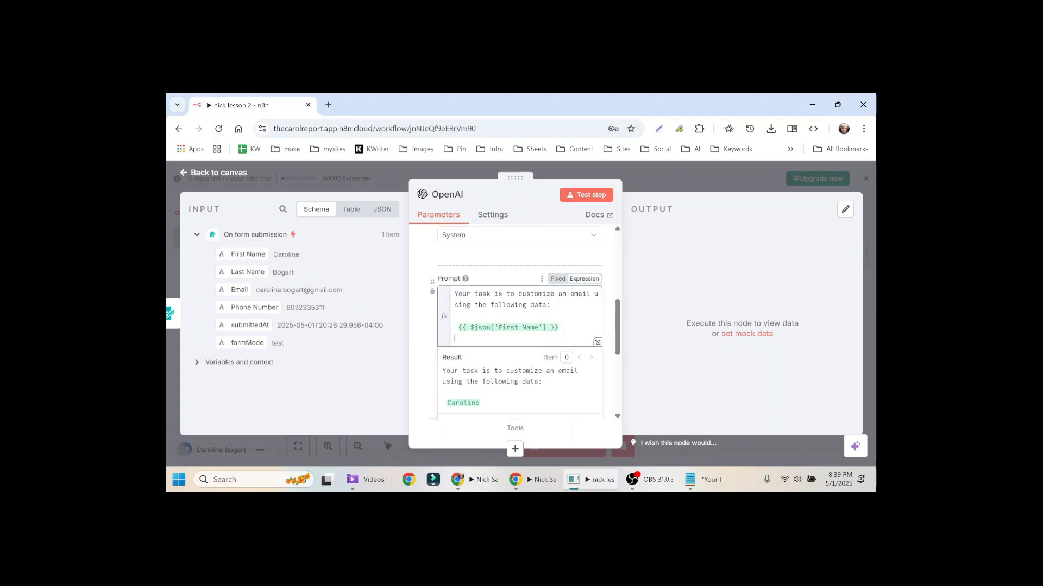
left_click_drag(241, 271, 472, 339)
left_click_drag(239, 289, 465, 345)
left_click_drag(276, 309, 473, 347)
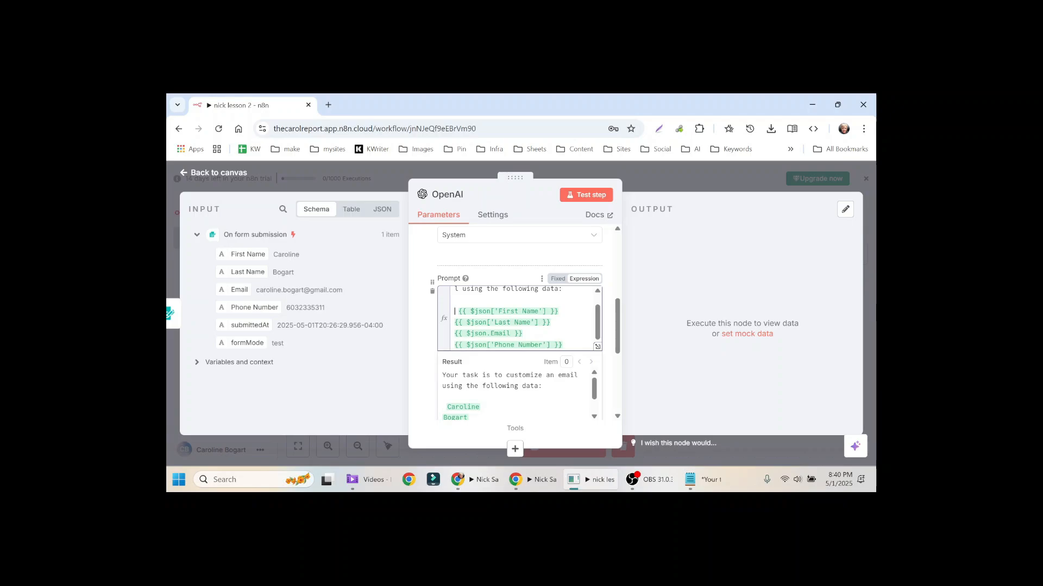
Step: Label the inserted fields 'First name:', 'Last name:', 'Email:' and 'Phone number:' in the prompt
type("First name: ")
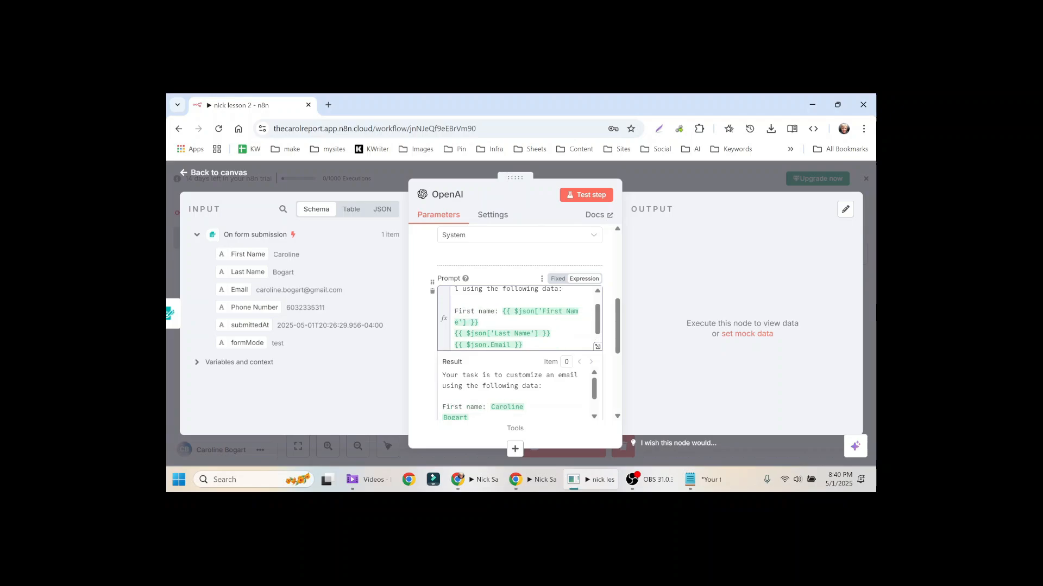
type("Last name:")
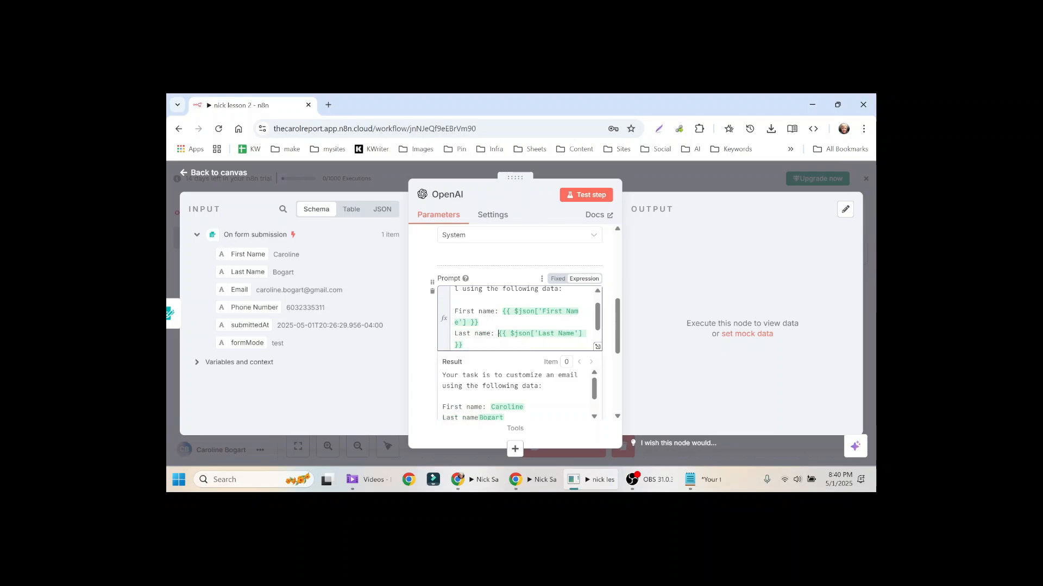
key("Down")
key("Down")
key("Home")
type("Email:")
key("Down")
key("Home")
type("P")
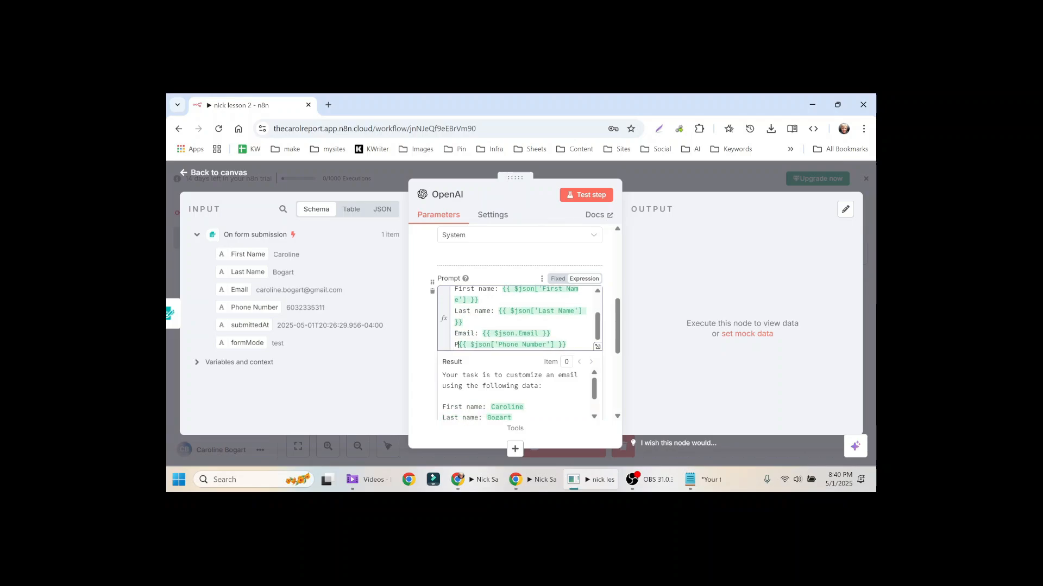
type("hone number:")
key("Down")
key("Down")
key("Down")
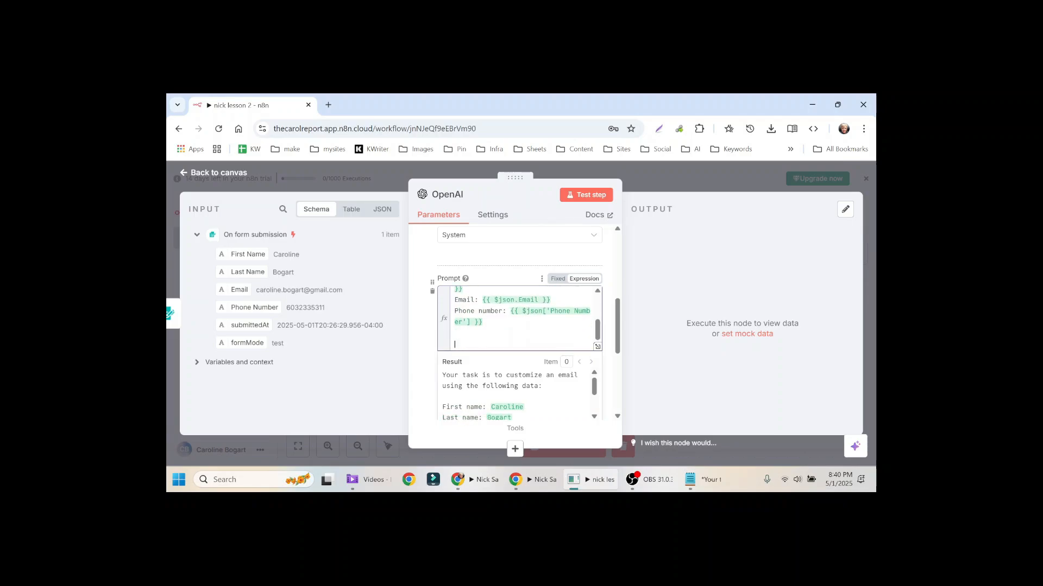
Step: Paste the email template into the prompt and add a '---' separator line
key("alt+Tab")
key("ctrl+v")
scroll(518, 318, "up", 3)
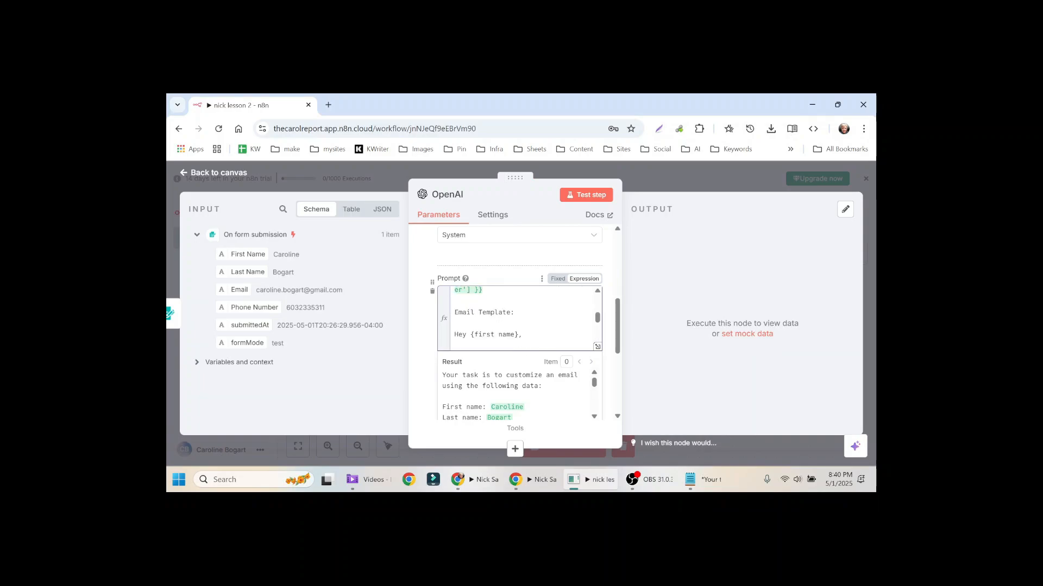
scroll(519, 318, "up", 2)
scroll(518, 318, "down", 2)
key("Return")
type("---")
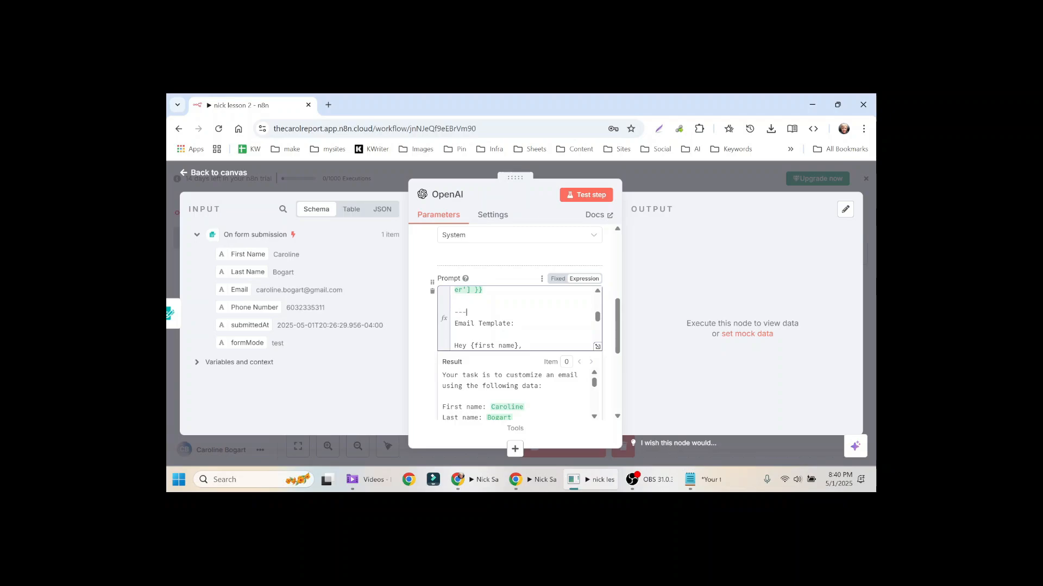
Step: Check the top of the prompt's Result preview, including the brace before the phone number
scroll(518, 318, "up", 5)
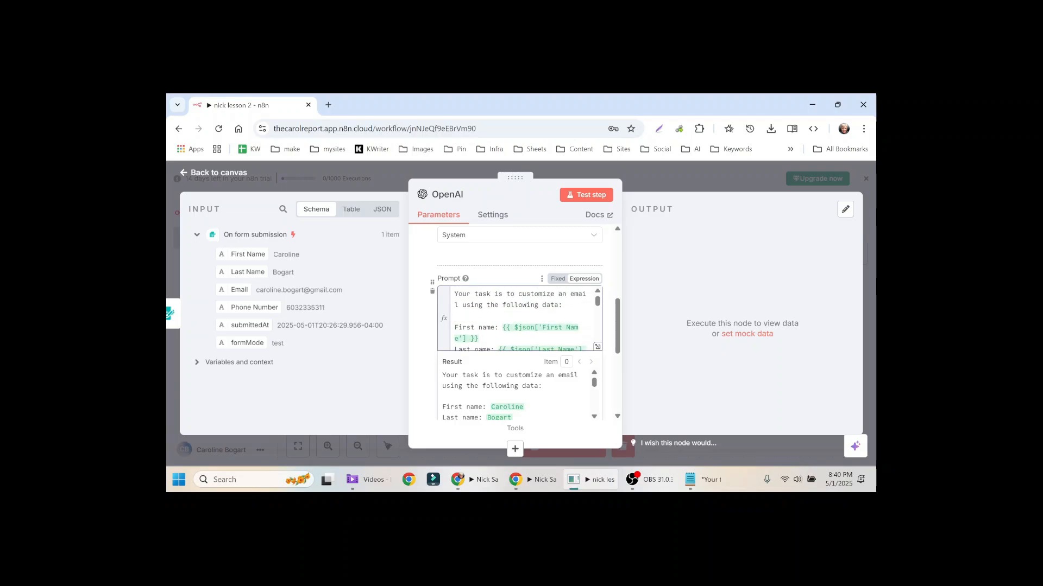
left_click_drag(563, 305, 495, 304)
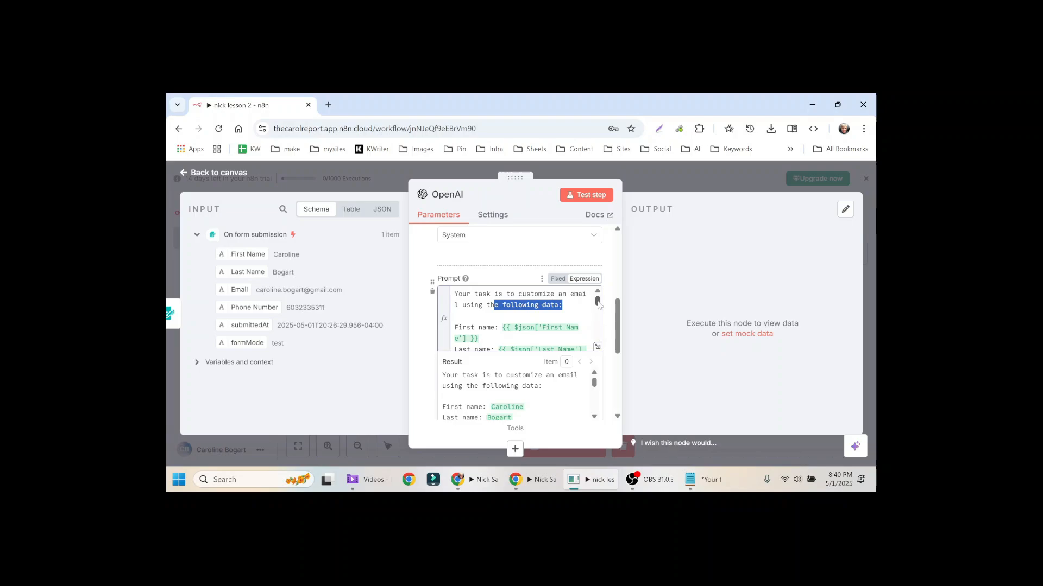
left_click_drag(598, 302, 598, 319)
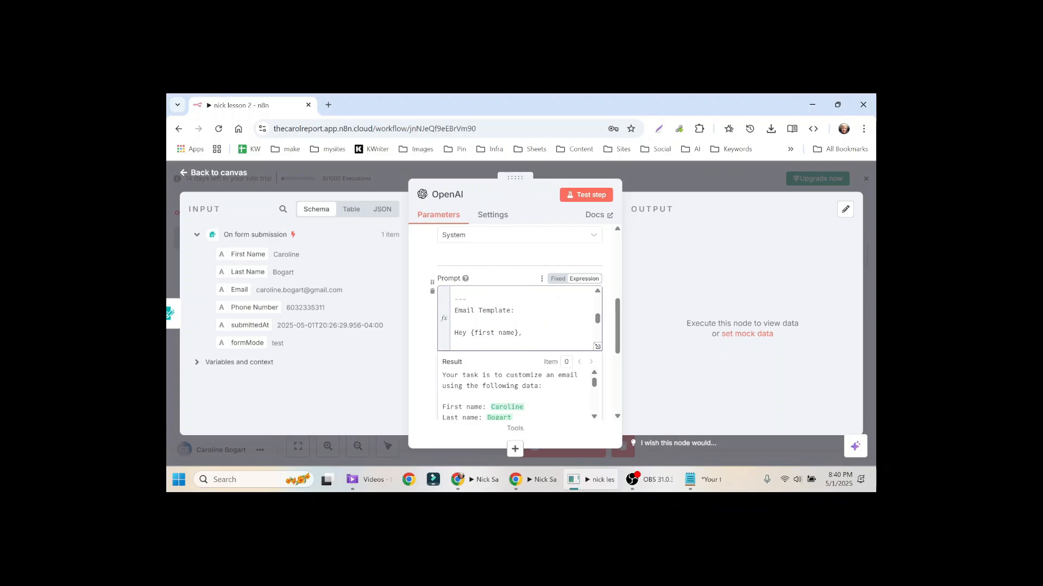
scroll(525, 318, "down", 1)
scroll(524, 318, "up", 1)
left_click_drag(598, 323, 597, 333)
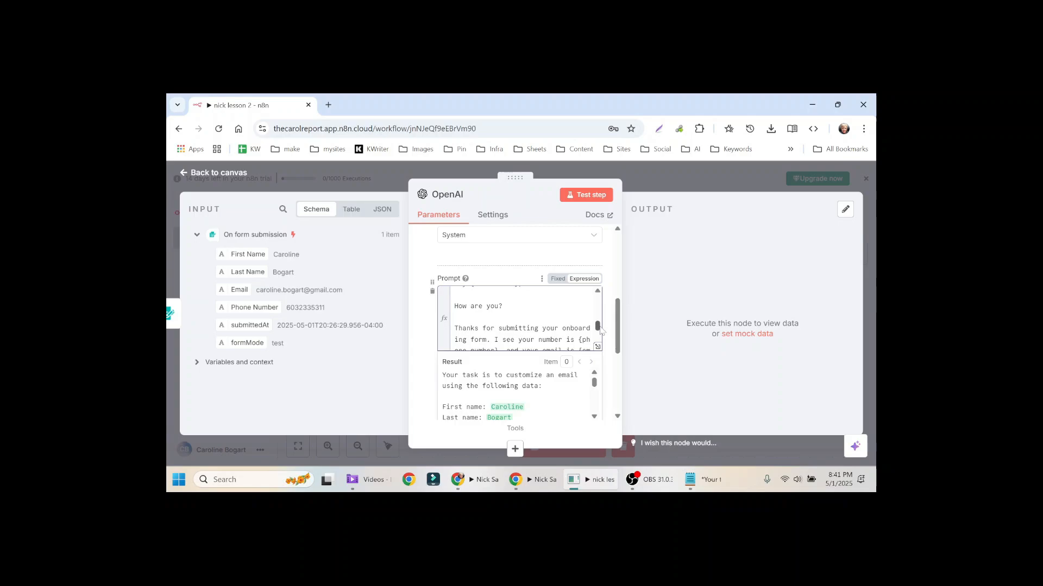
left_click_drag(597, 328, 598, 331)
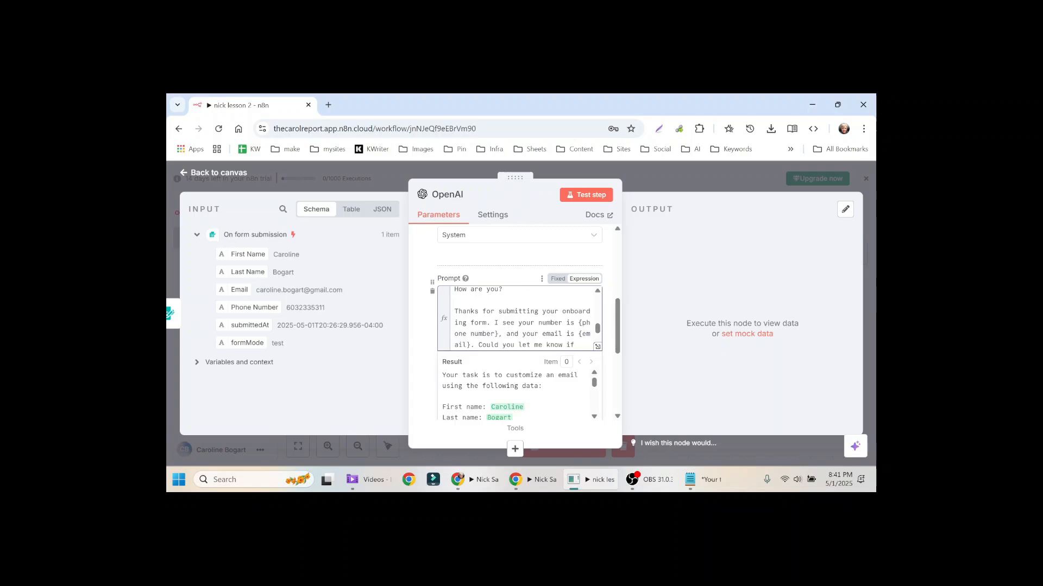
double_click(580, 323)
left_click(583, 322)
Step: Check the template's signature line and email placeholder in the preview, then close it
scroll(600, 332, "down", 1)
scroll(600, 334, "down", 2)
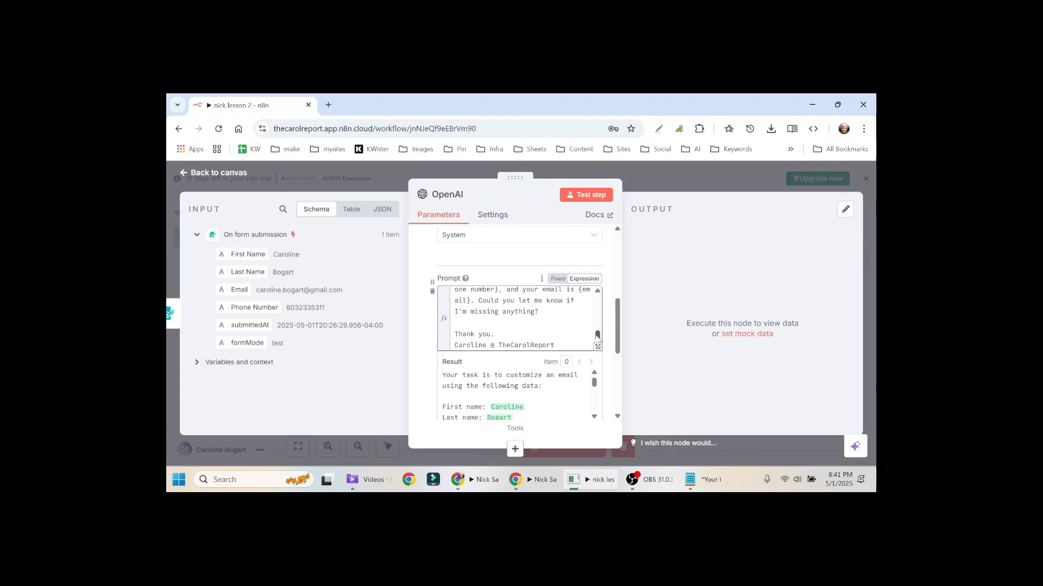
left_click_drag(454, 345, 554, 346)
left_click(554, 345)
scroll(516, 394, "down", 6)
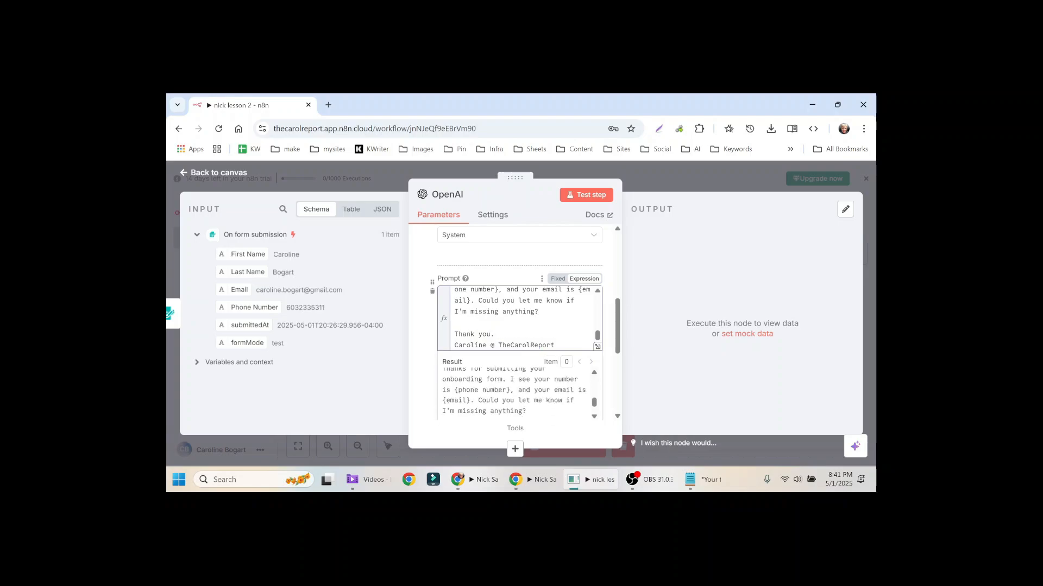
scroll(516, 394, "up", 2)
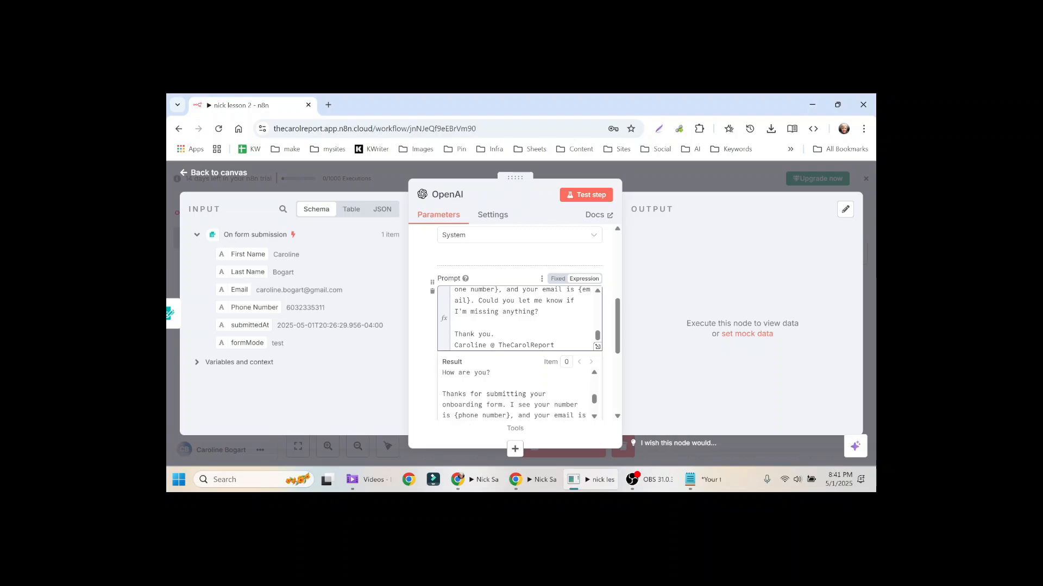
scroll(516, 393, "down", 2)
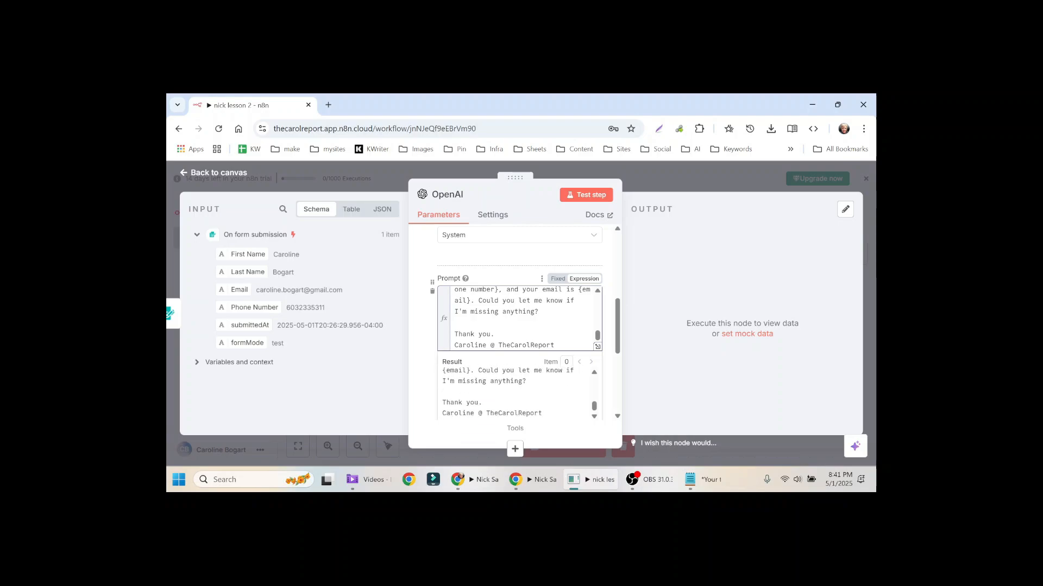
left_click_drag(471, 371, 445, 370)
scroll(516, 393, "up", 5)
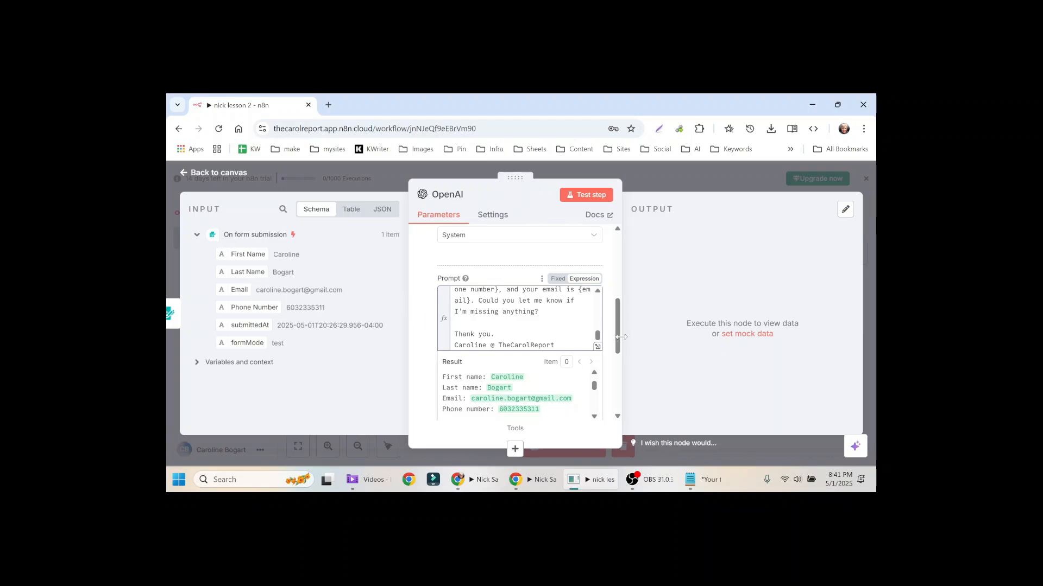
left_click(497, 280)
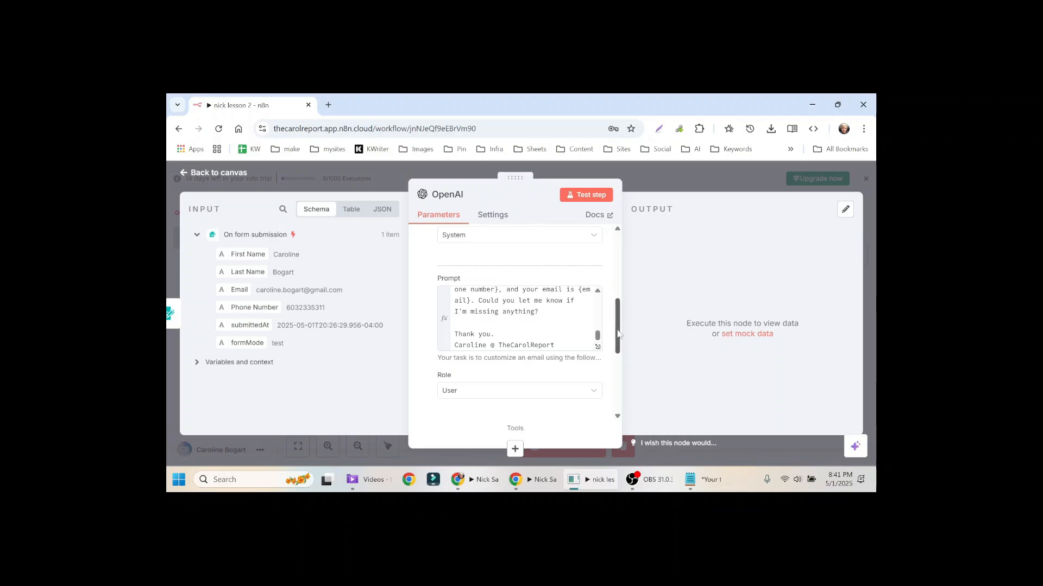
Step: Turn off Simplify Output in the OpenAI node
scroll(614, 371, "down", 3)
scroll(614, 371, "down", 1)
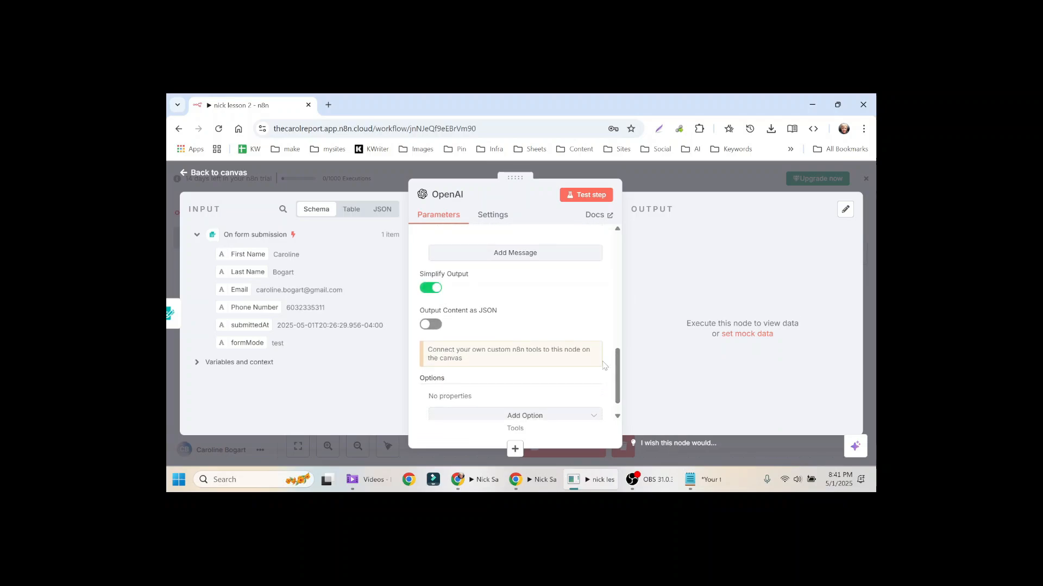
left_click(438, 289)
Step: Turn Simplify Output back on, return to the canvas, and save the 'nick lesson 2' workflow
left_click(430, 288)
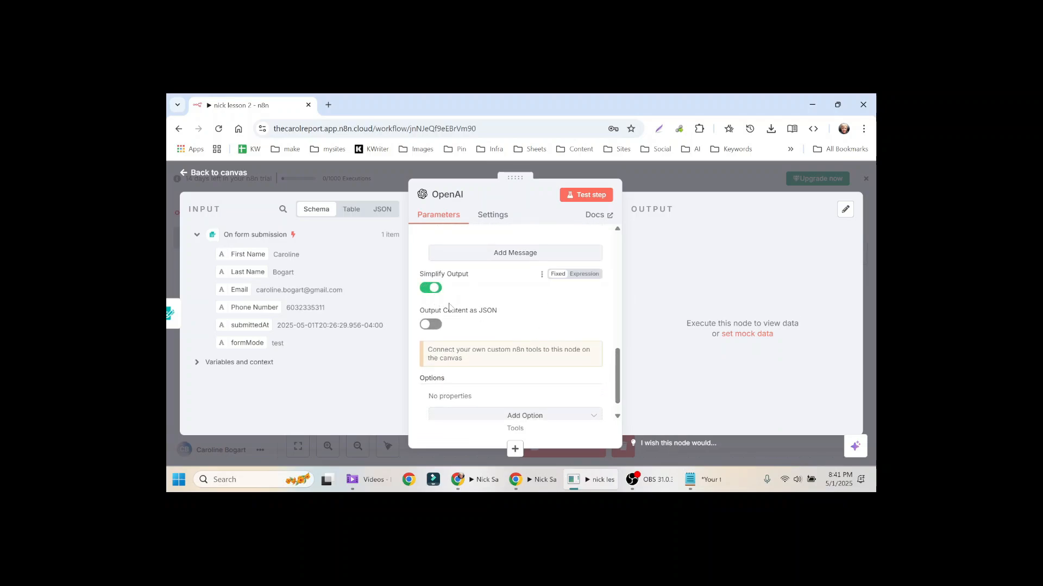
left_click(633, 177)
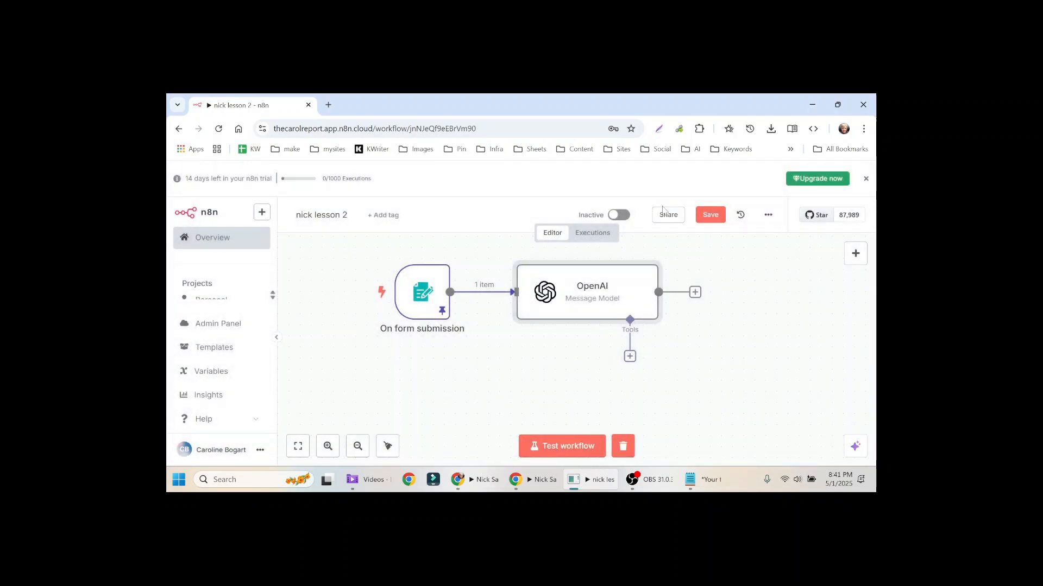
left_click(708, 216)
key("alt+Tab")
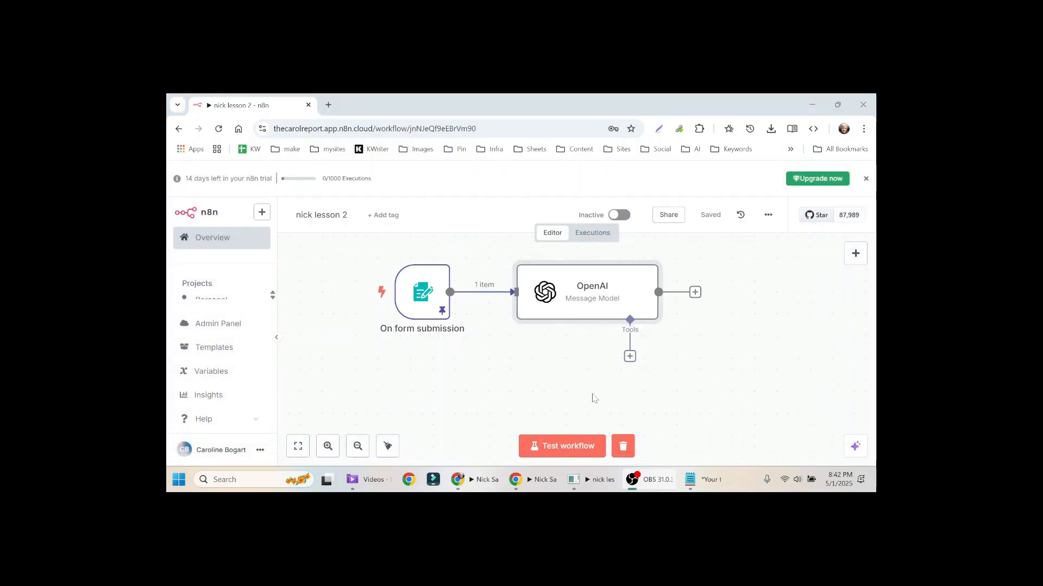
key("alt+Tab")
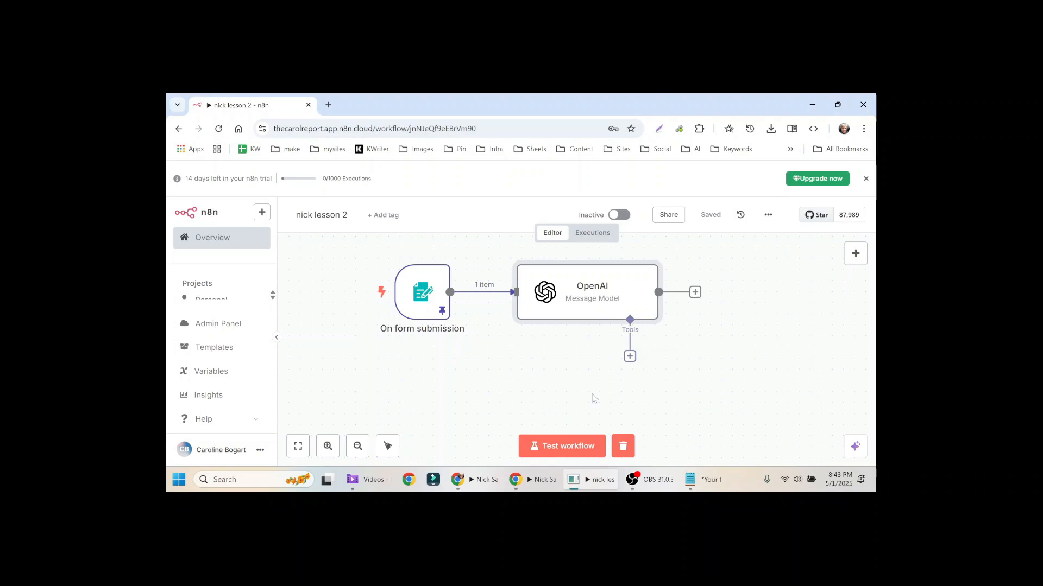
key("alt+Tab")
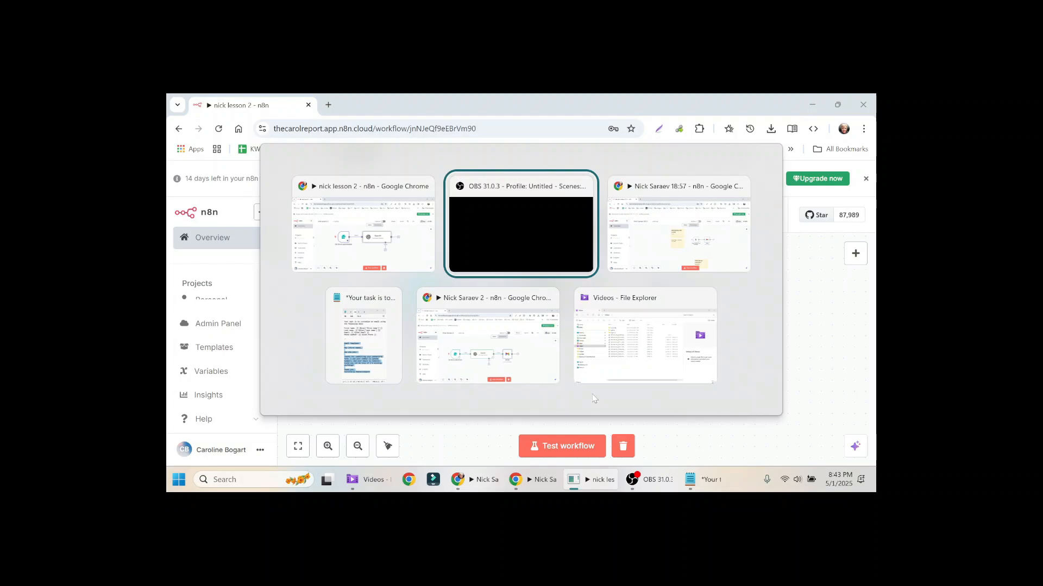
key("alt+Tab")
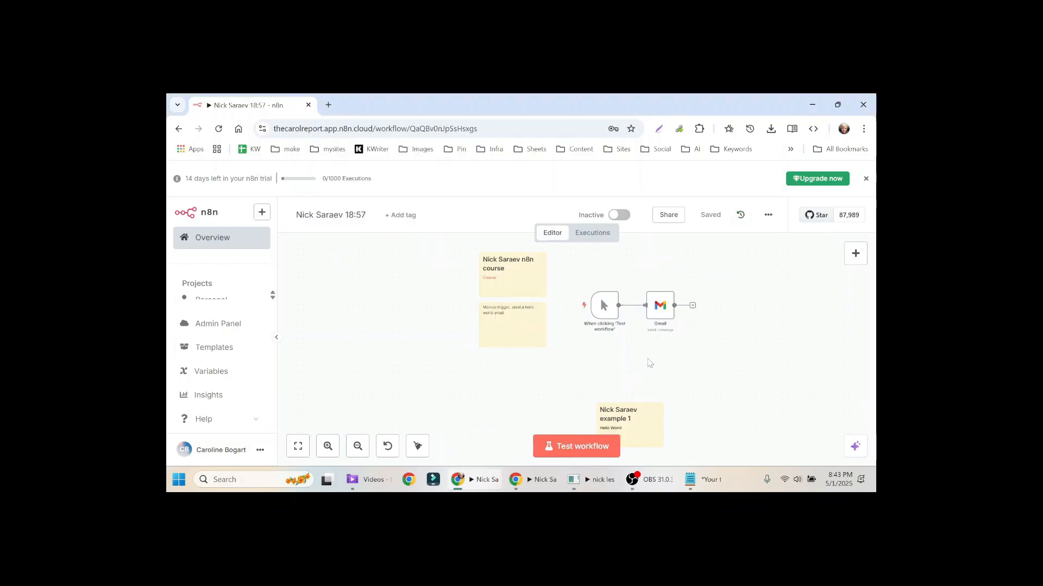
left_click_drag(637, 343, 556, 340)
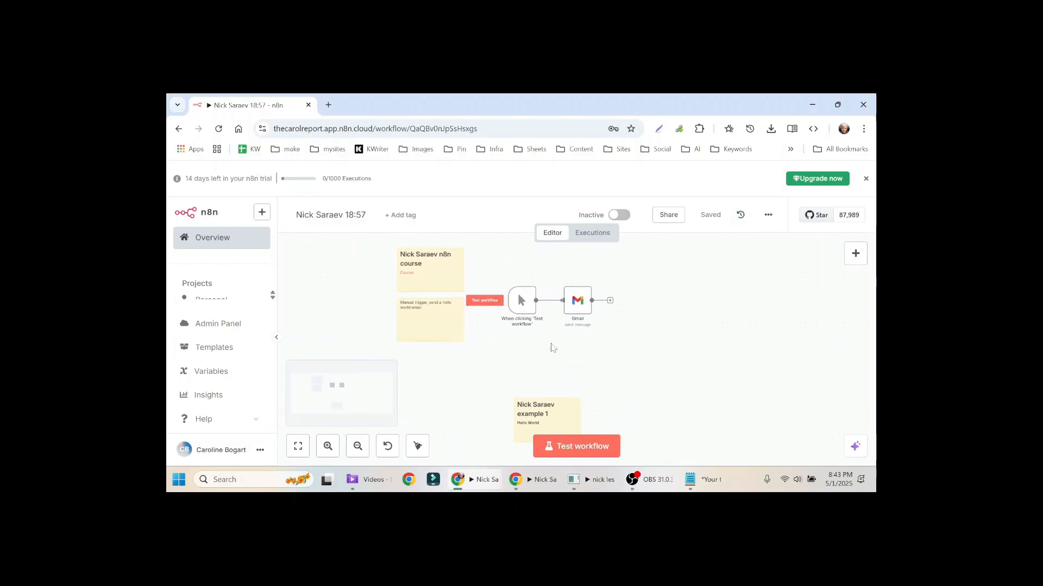
right_click(572, 303)
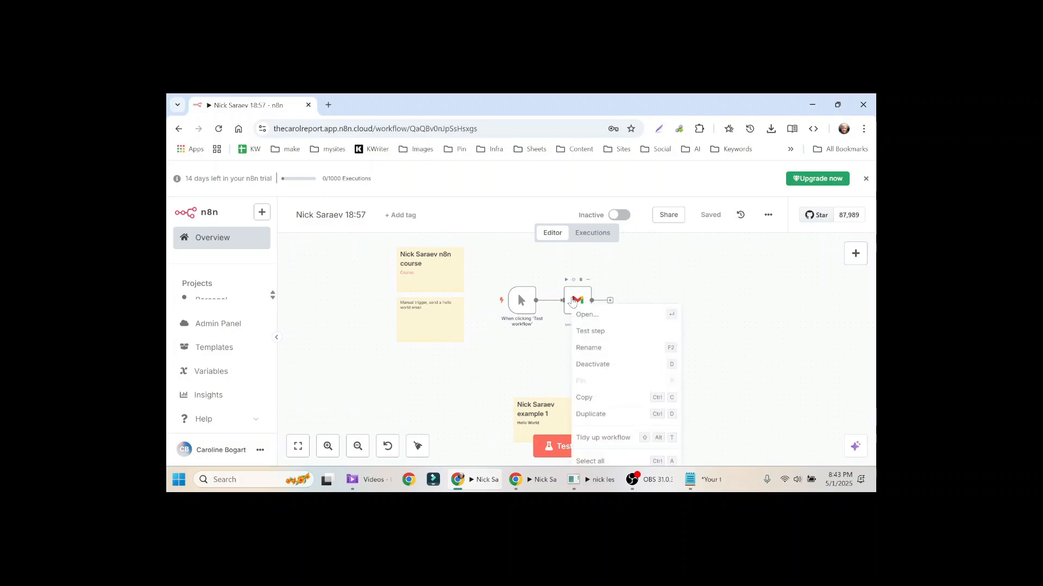
left_click(588, 398)
key("alt+Tab")
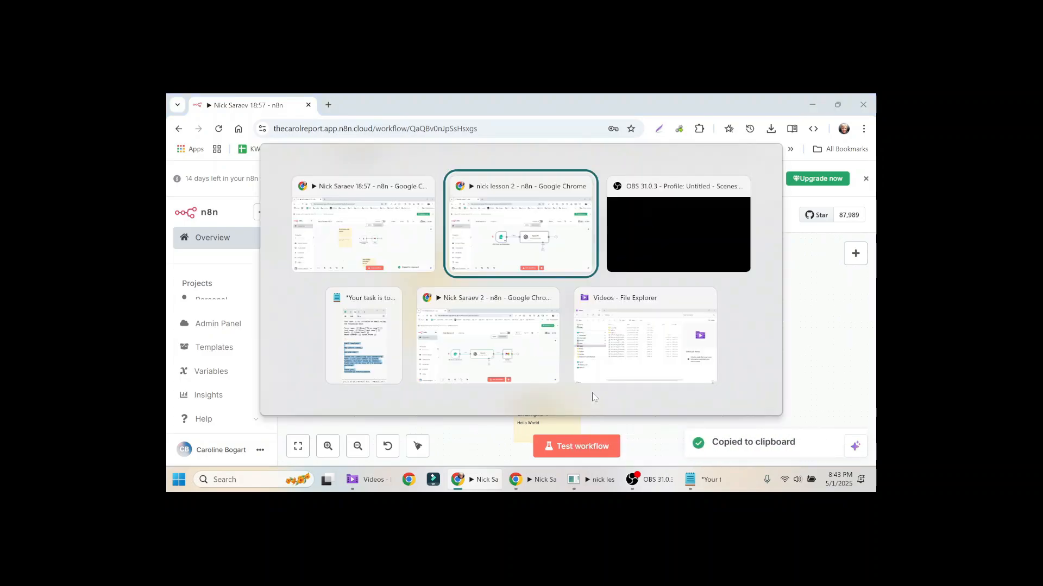
key("ctrl+v")
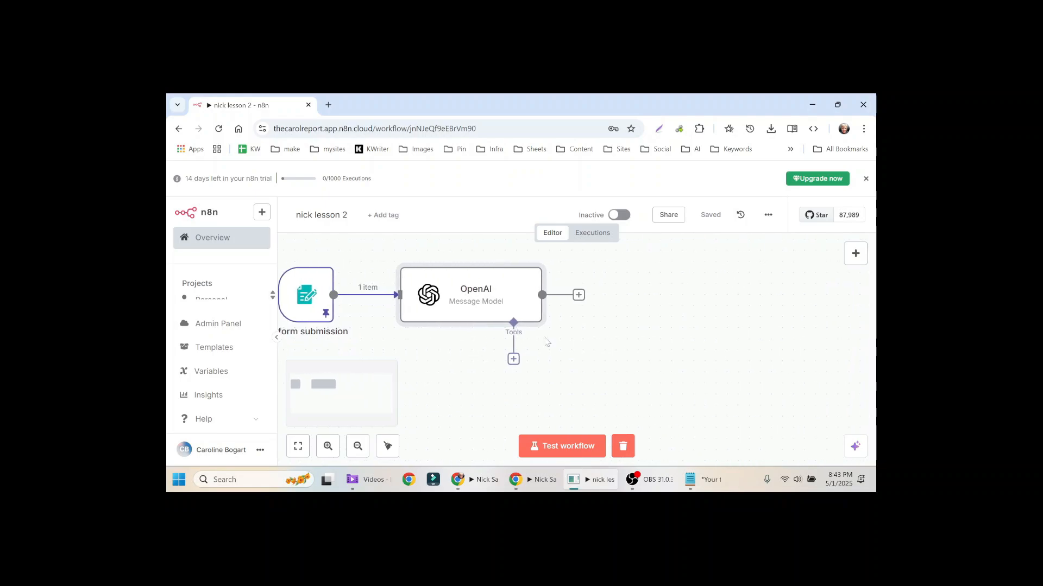
right_click(619, 324)
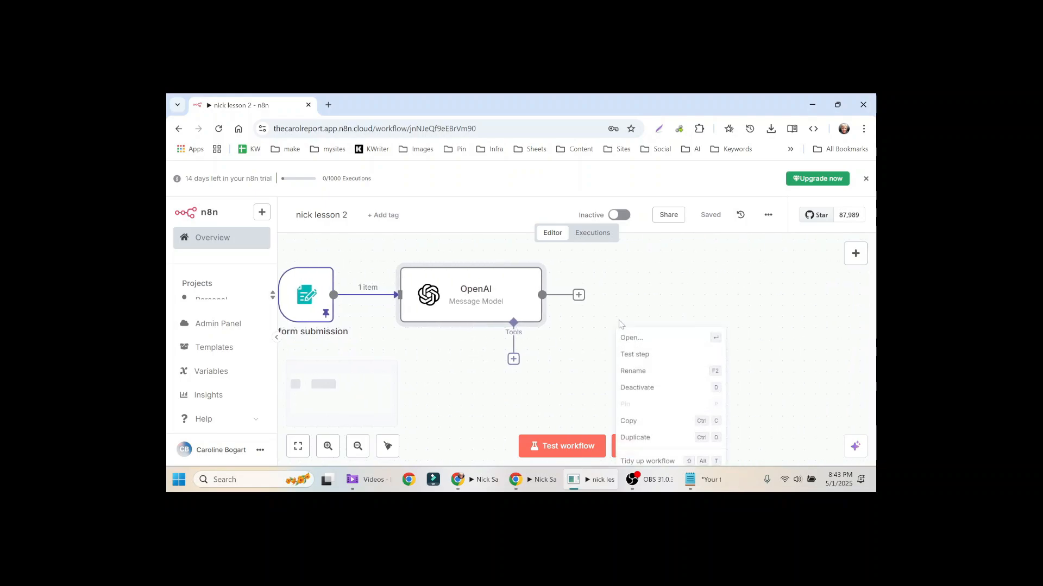
left_click(666, 293)
right_click(658, 266)
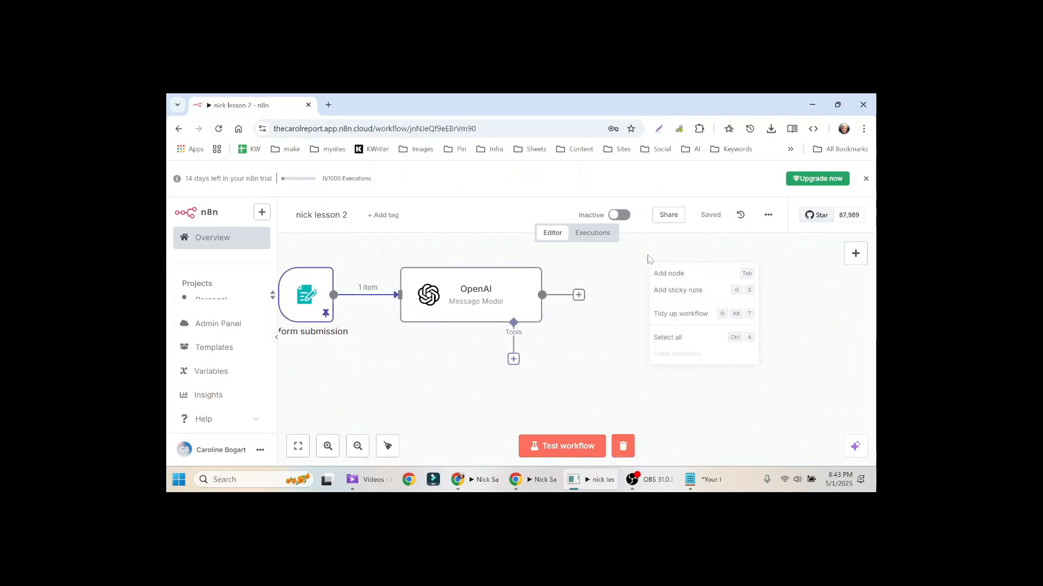
left_click(630, 282)
key("ctrl+v")
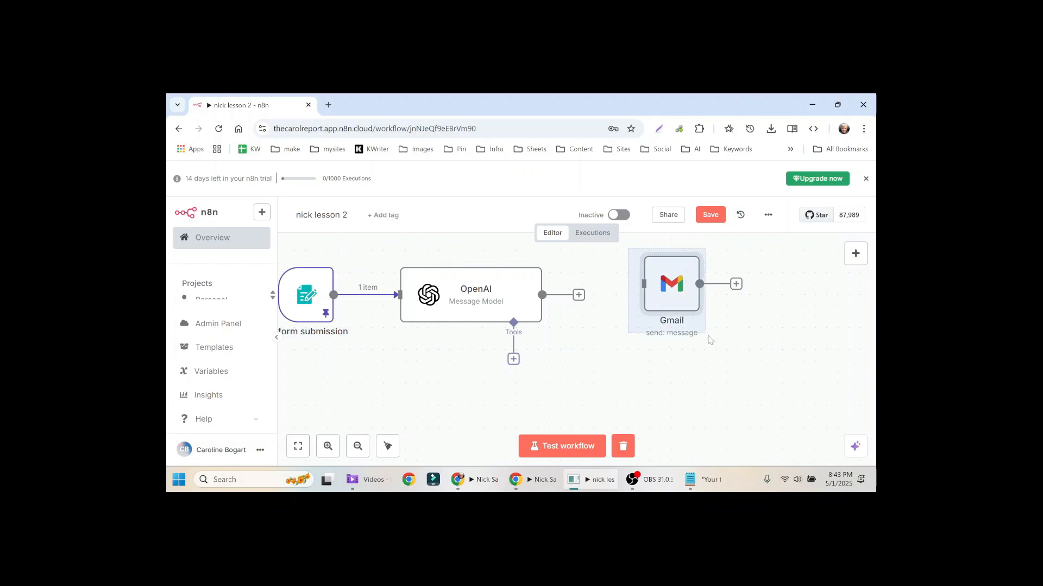
key("Delete")
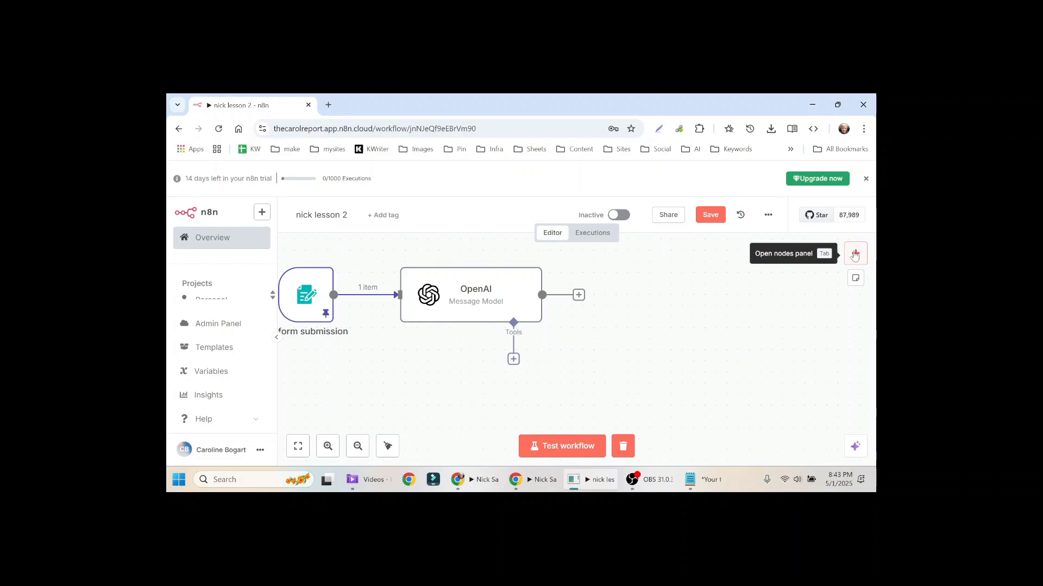
Step: Add a Gmail 'Send a message' node that uses the 'Gmail account 2' credential
left_click(855, 253)
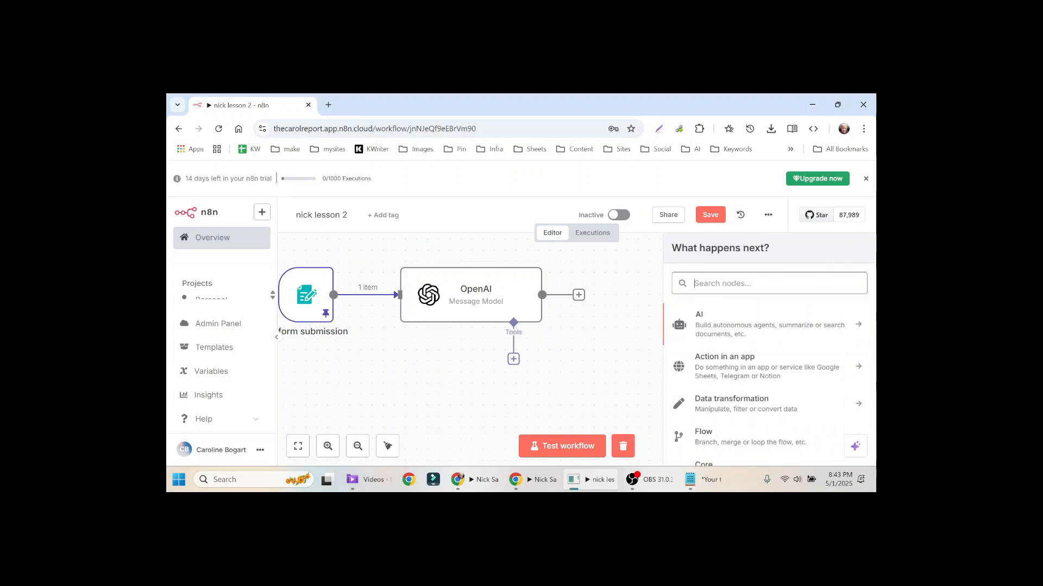
type("gmail")
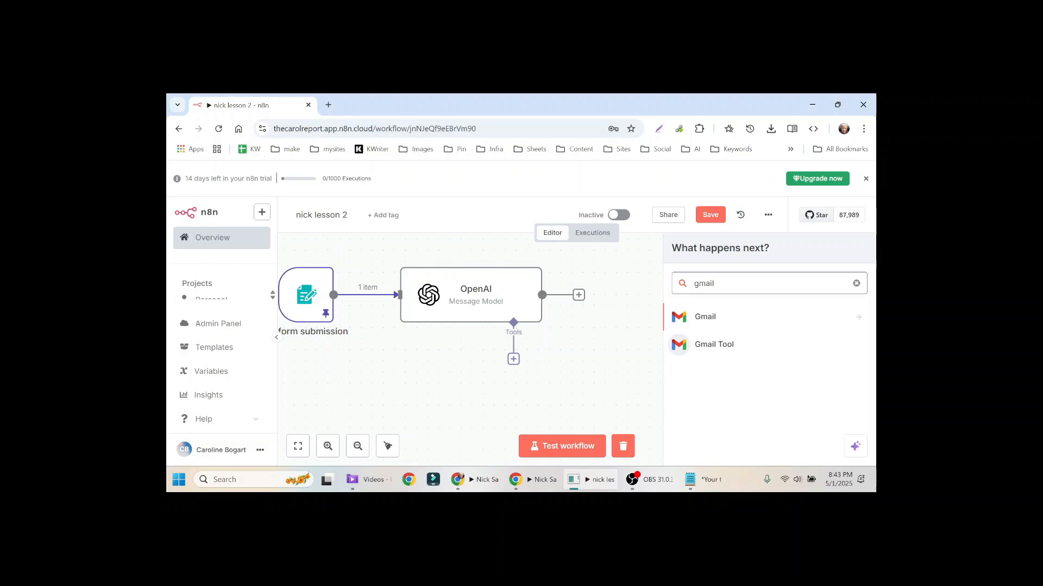
left_click(709, 323)
scroll(768, 387, "down", 2)
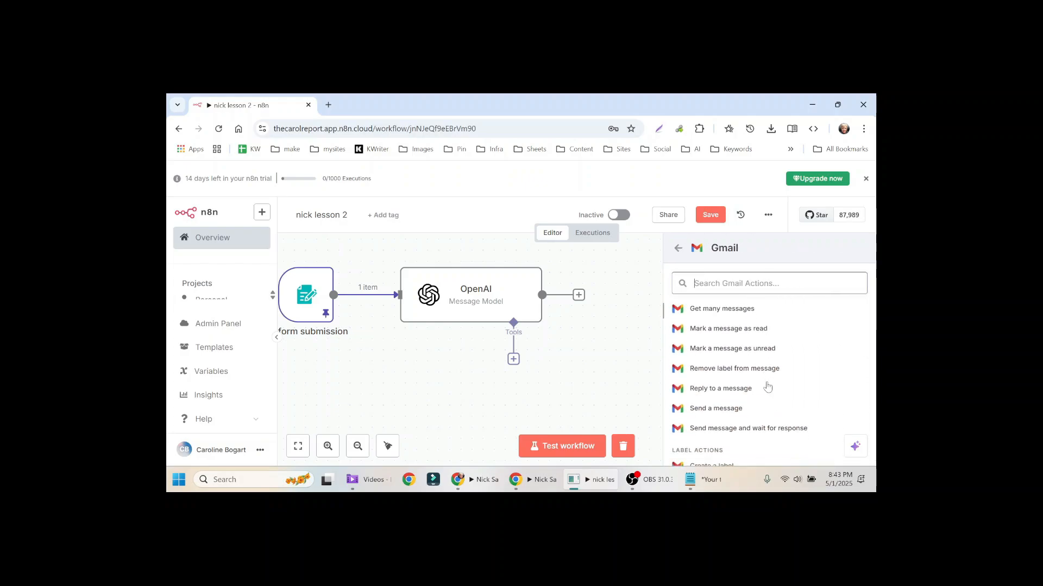
left_click(728, 408)
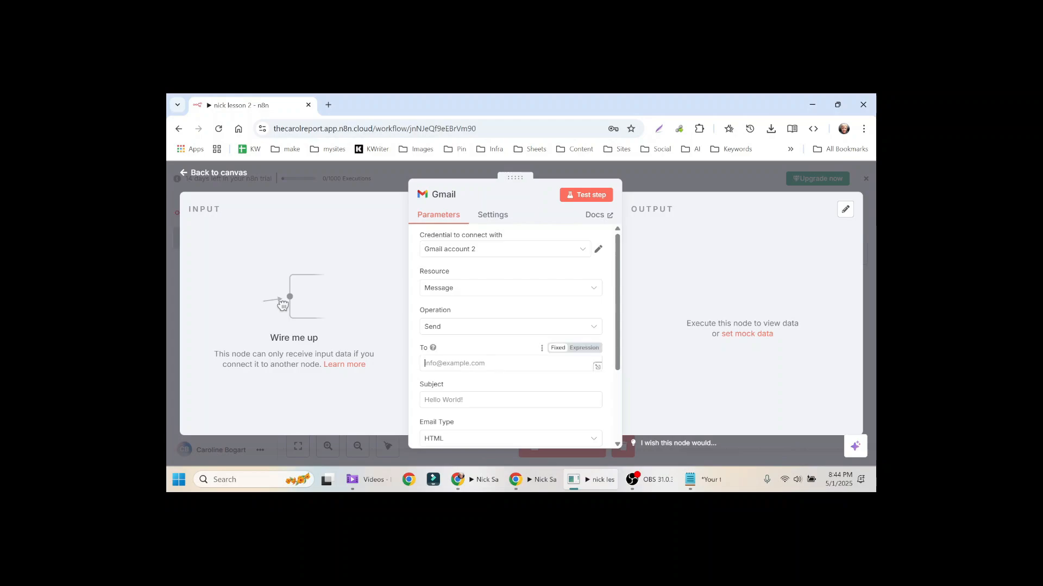
left_click(500, 366)
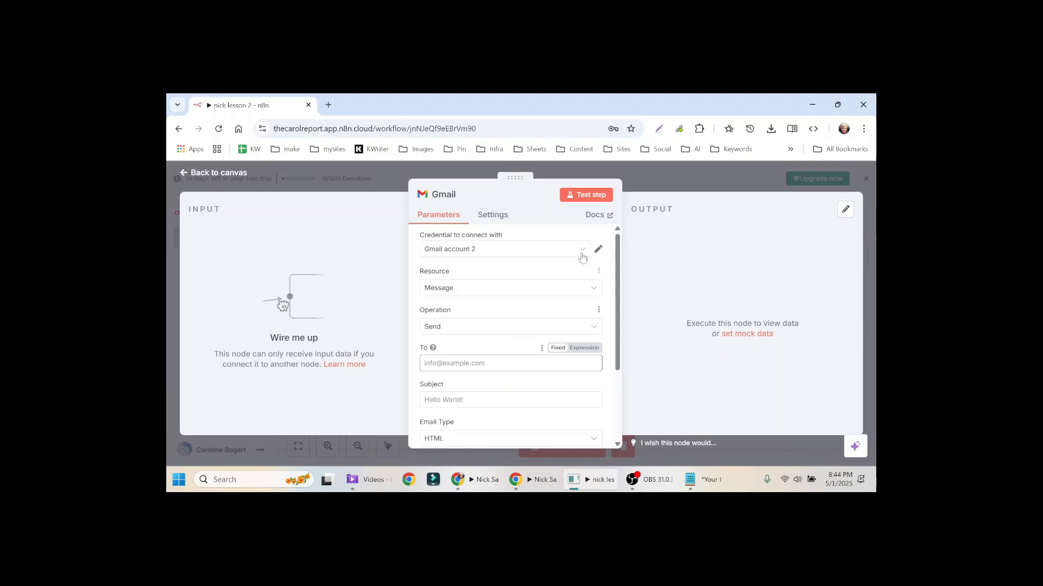
Step: Save the workflow, test-run the OpenAI step, and wire its output into the Gmail node
left_click(638, 178)
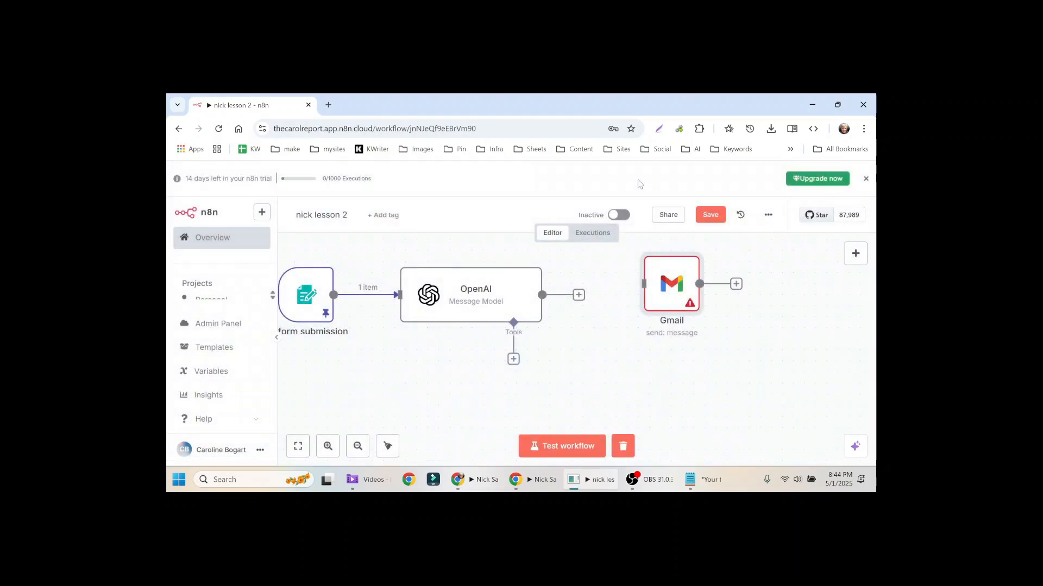
left_click(709, 214)
right_click(453, 292)
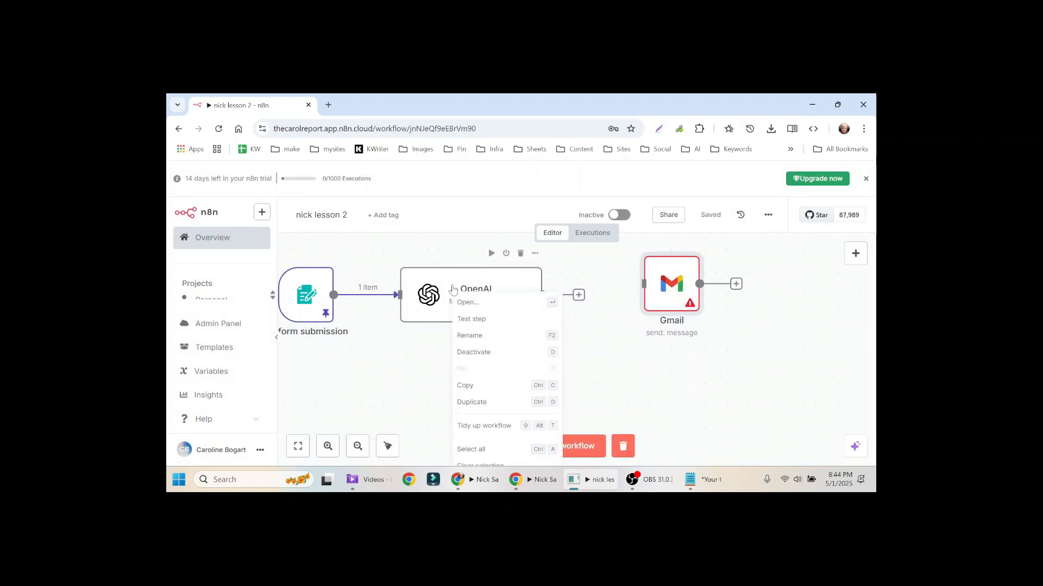
left_click(464, 319)
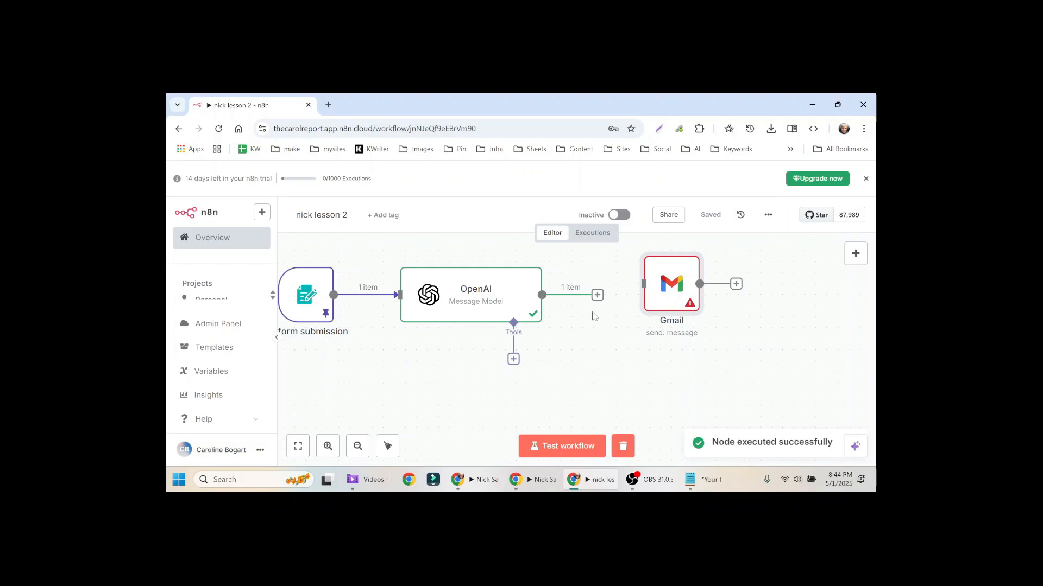
left_click_drag(597, 294, 641, 287)
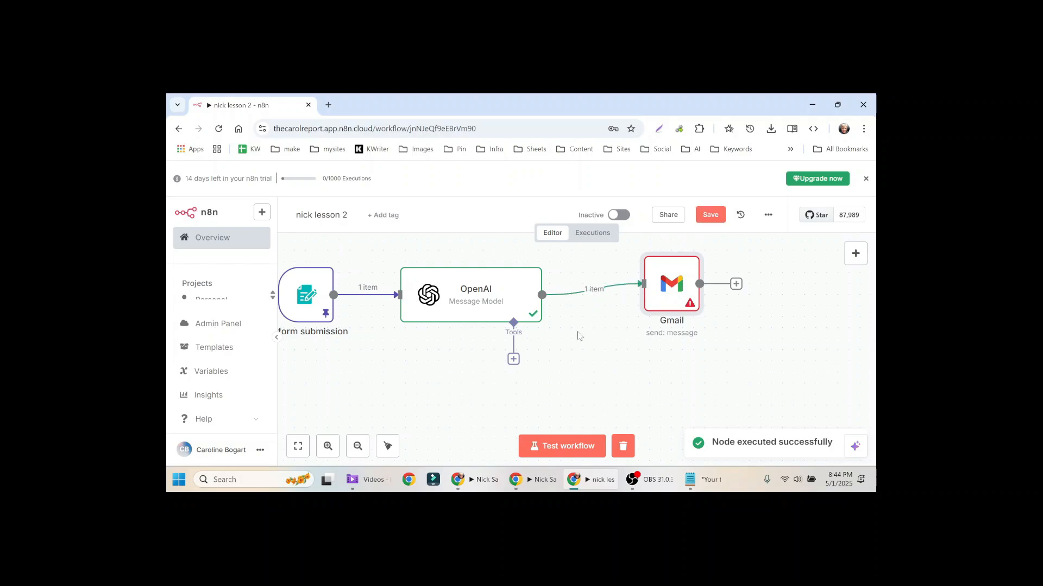
Step: Set the Gmail recipient to the form's submitted Email field
double_click(672, 281)
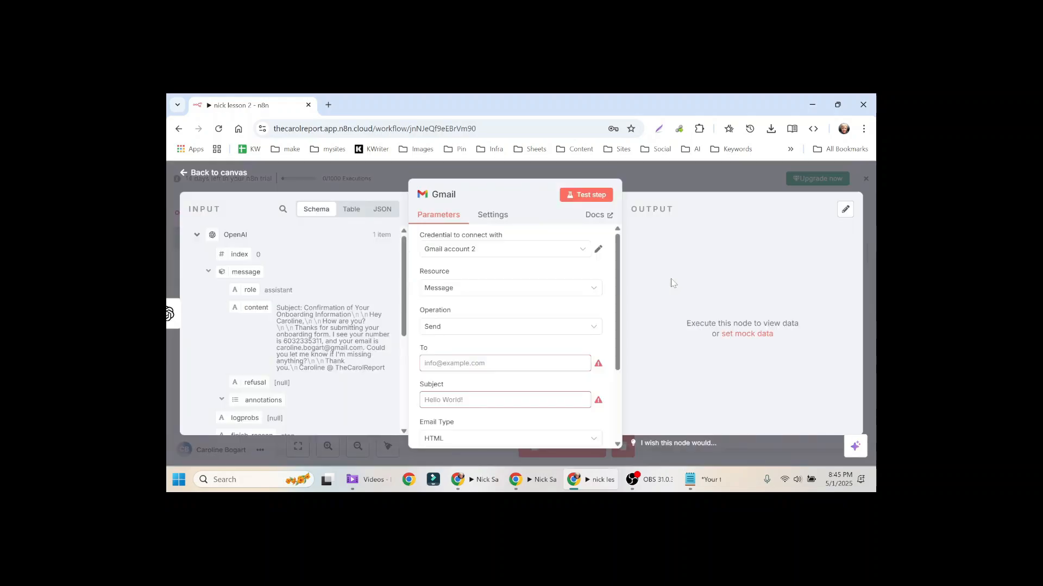
scroll(510, 326, "down", 1)
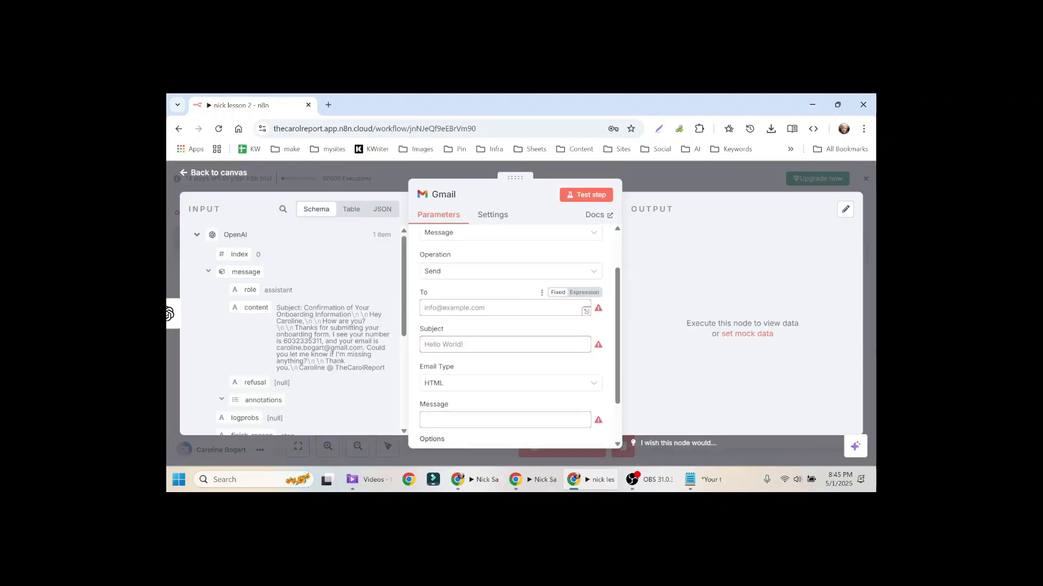
left_click(434, 308)
left_click(402, 249)
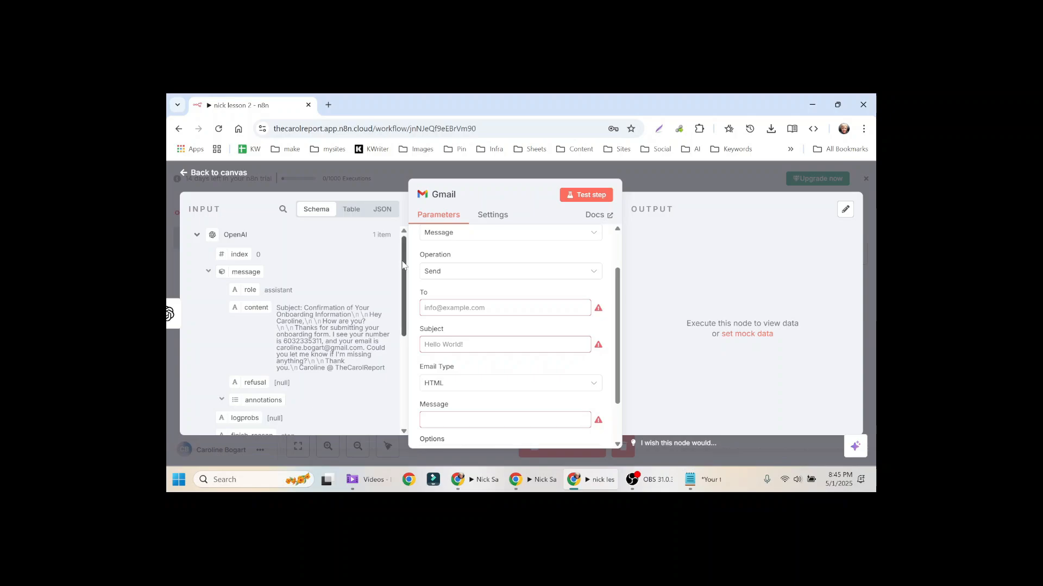
left_click_drag(400, 266, 408, 369)
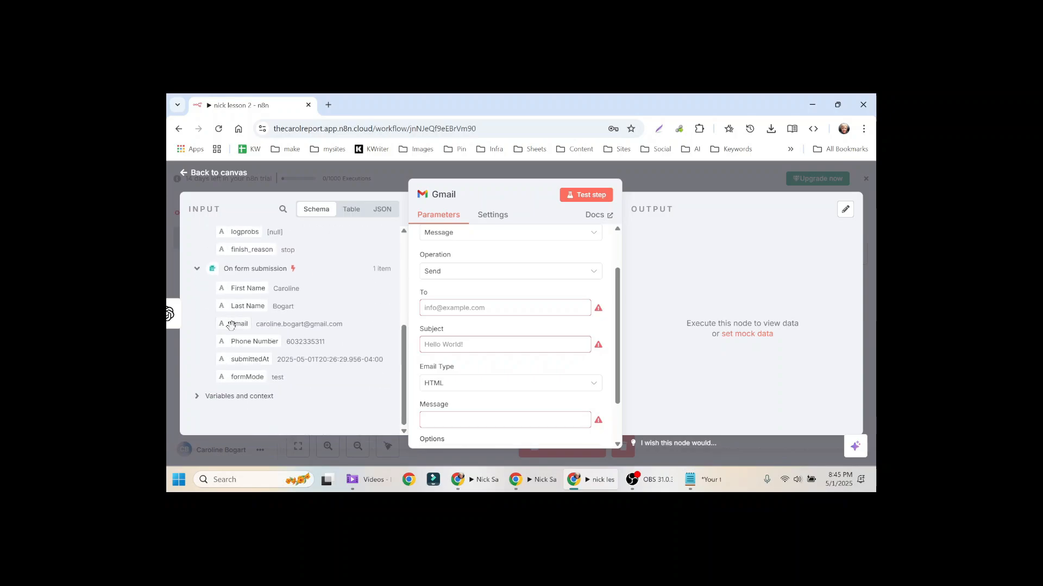
left_click_drag(231, 325, 462, 307)
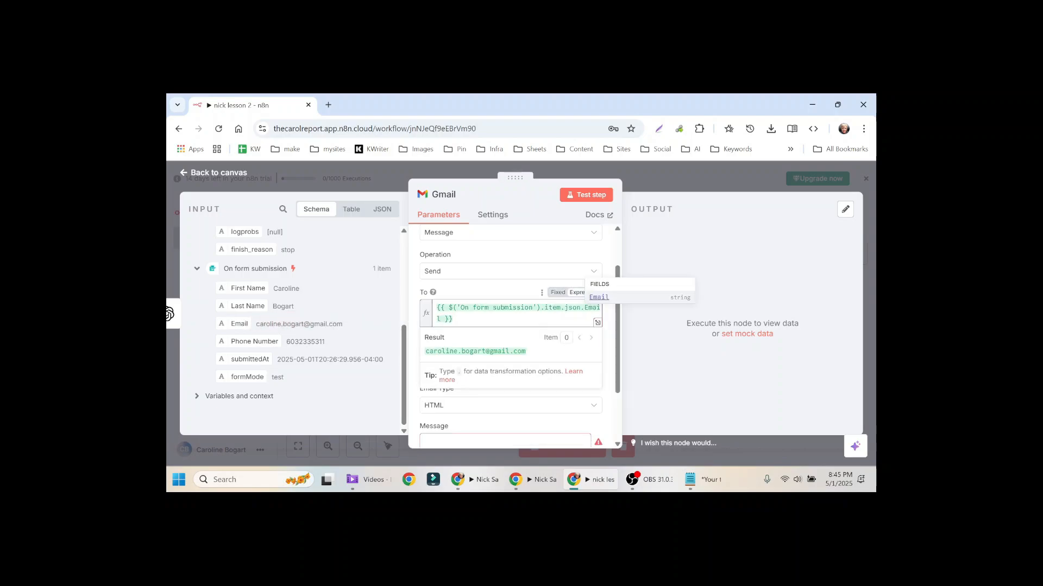
left_click(454, 319)
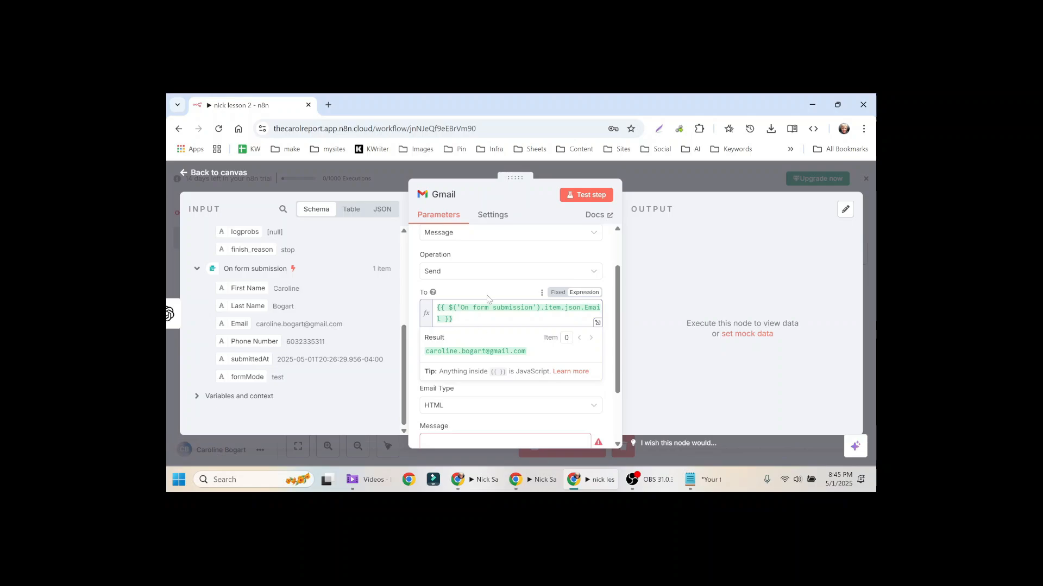
Step: Set the subject to 'Onboarding welcome' and the email type to Text
left_click(466, 290)
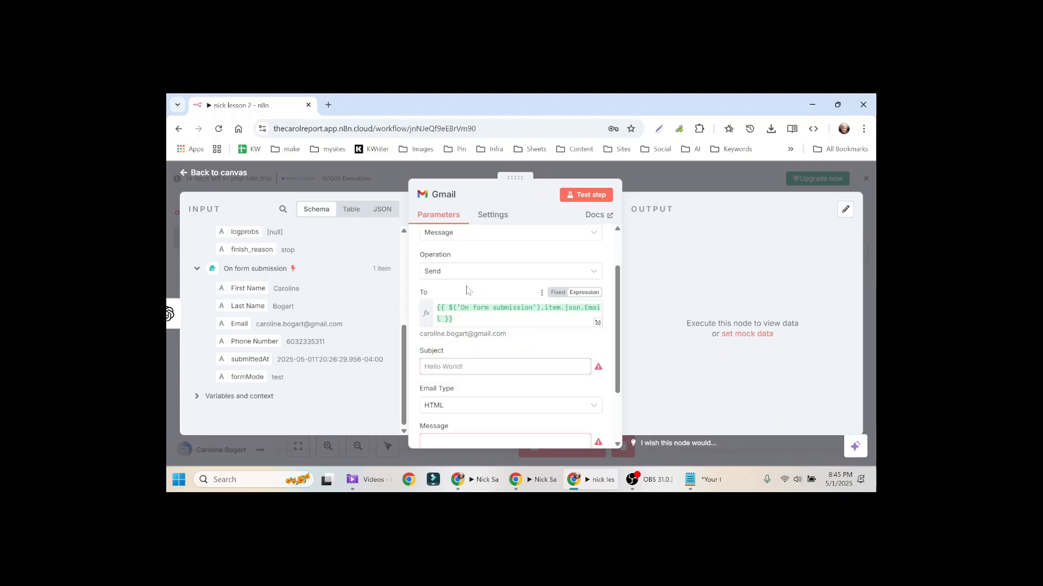
scroll(505, 344, "down", 1)
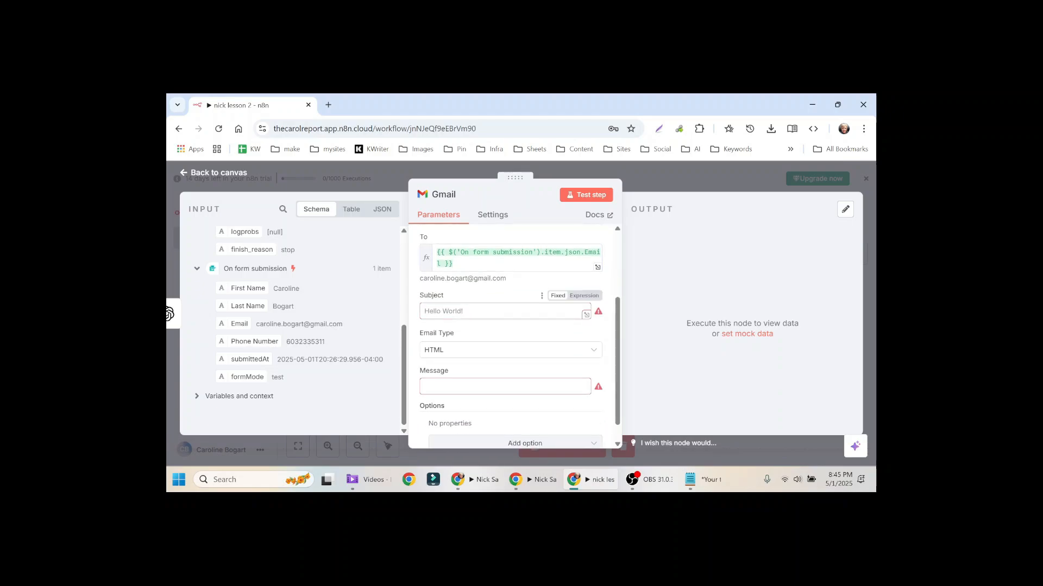
type("Onboarding welcome")
left_click(505, 351)
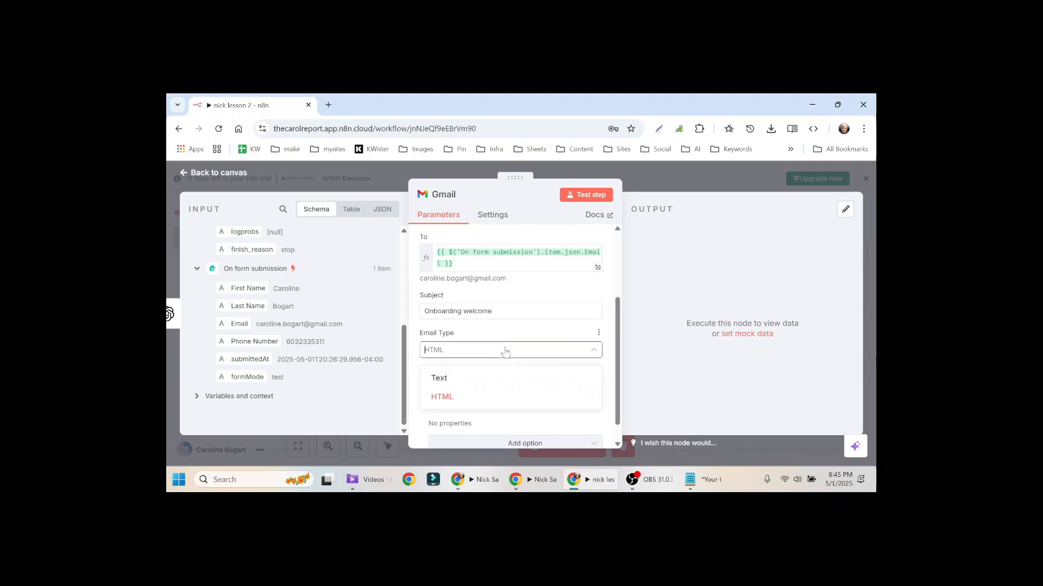
left_click(479, 375)
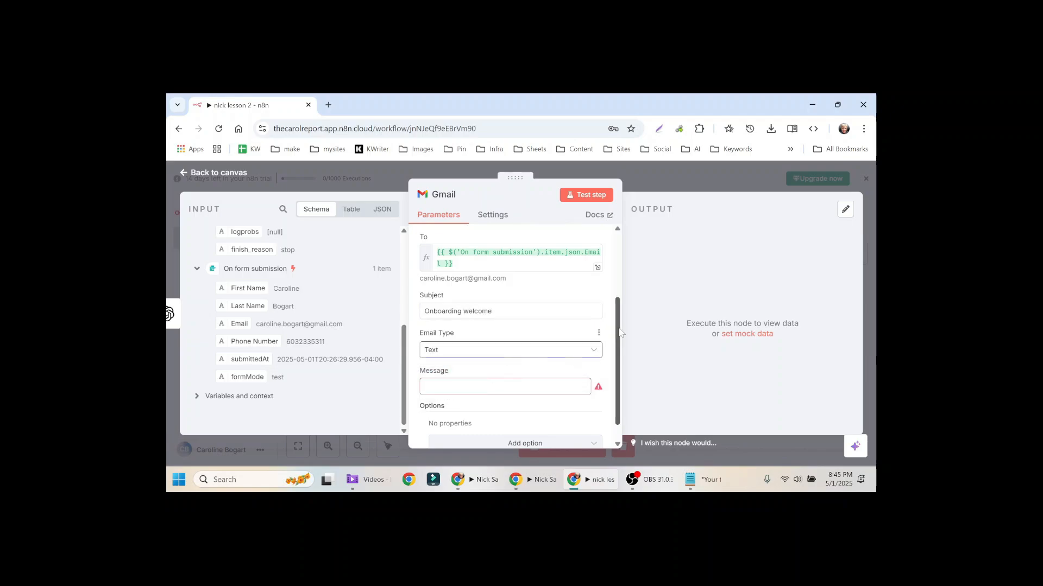
scroll(616, 361, "down", 1)
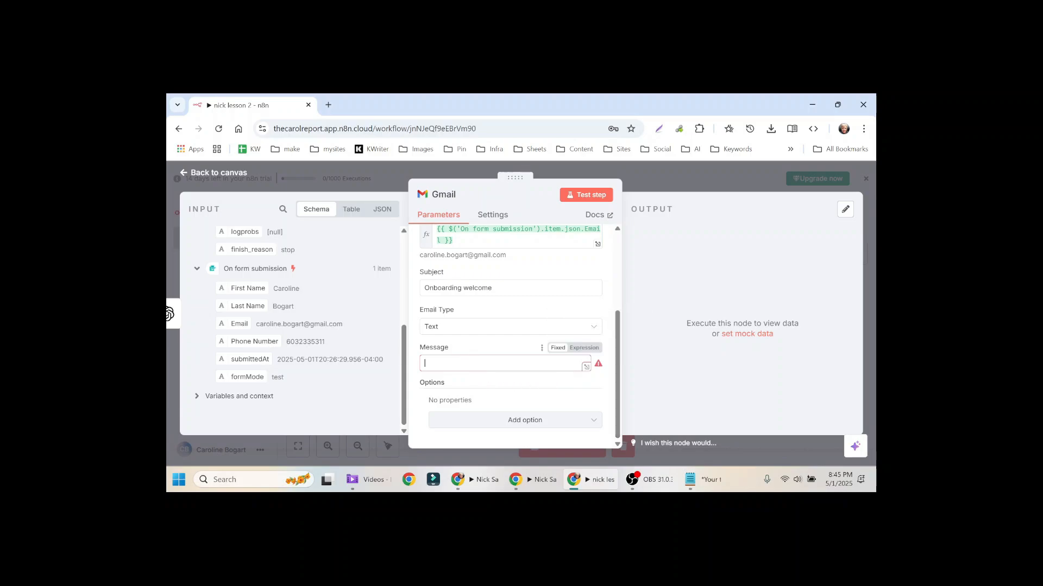
scroll(400, 326, "up", 4)
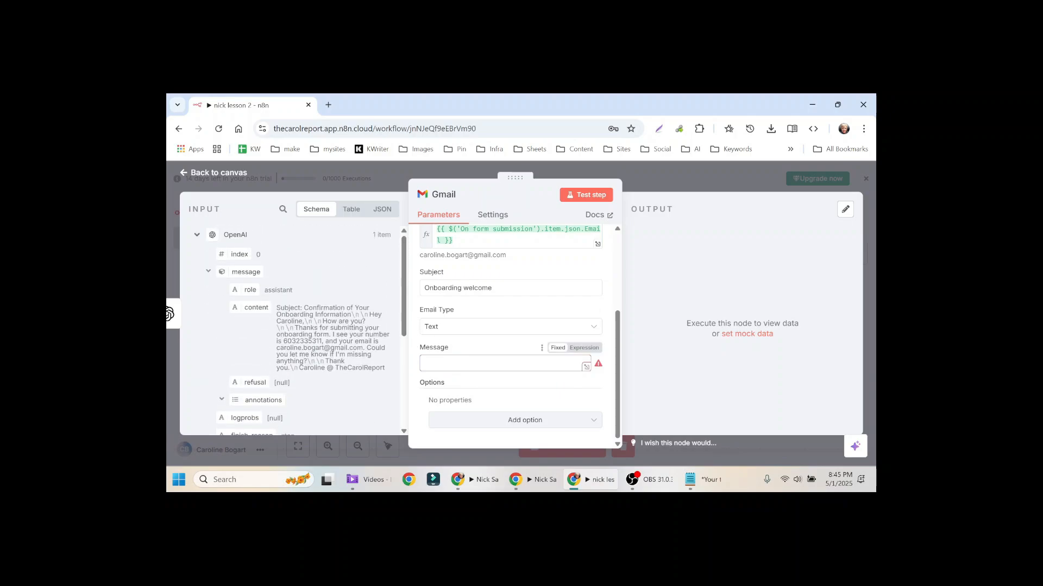
Step: Map the OpenAI reply's content into the Gmail Message and review the whole preview
left_click_drag(250, 311, 450, 363)
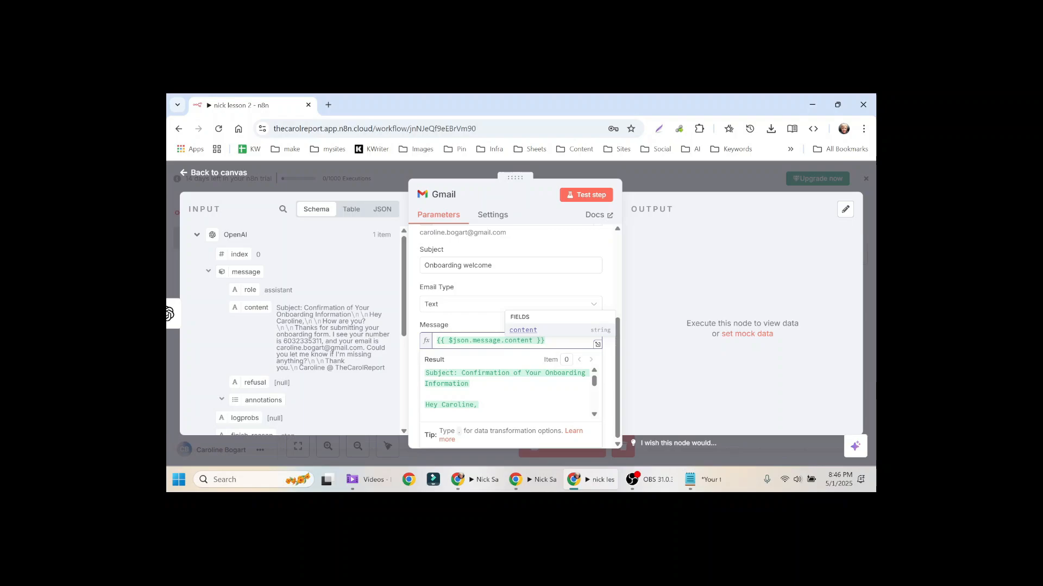
left_click(594, 416)
left_click(594, 415)
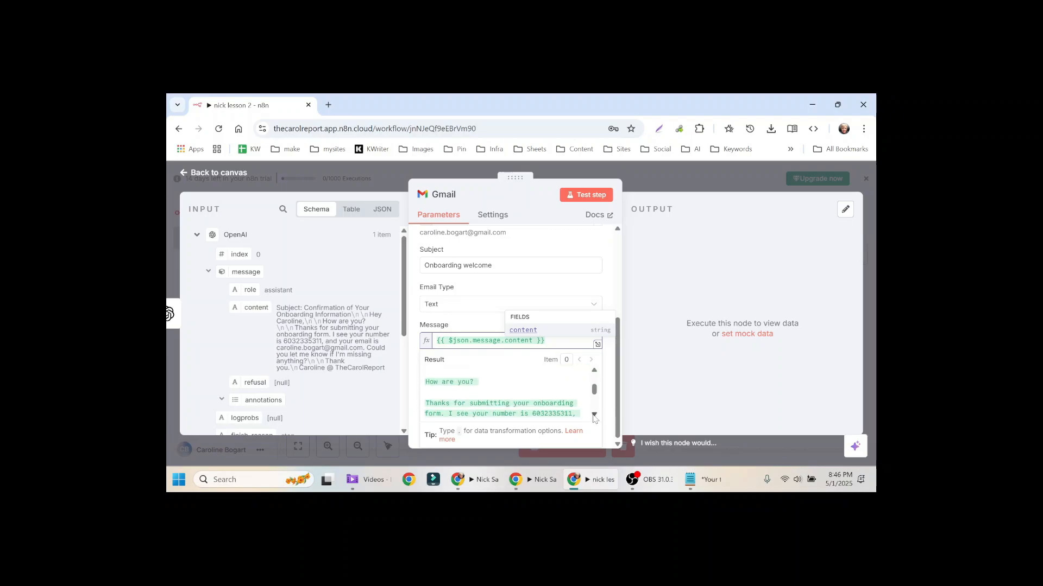
left_click(594, 415)
left_click(594, 415)
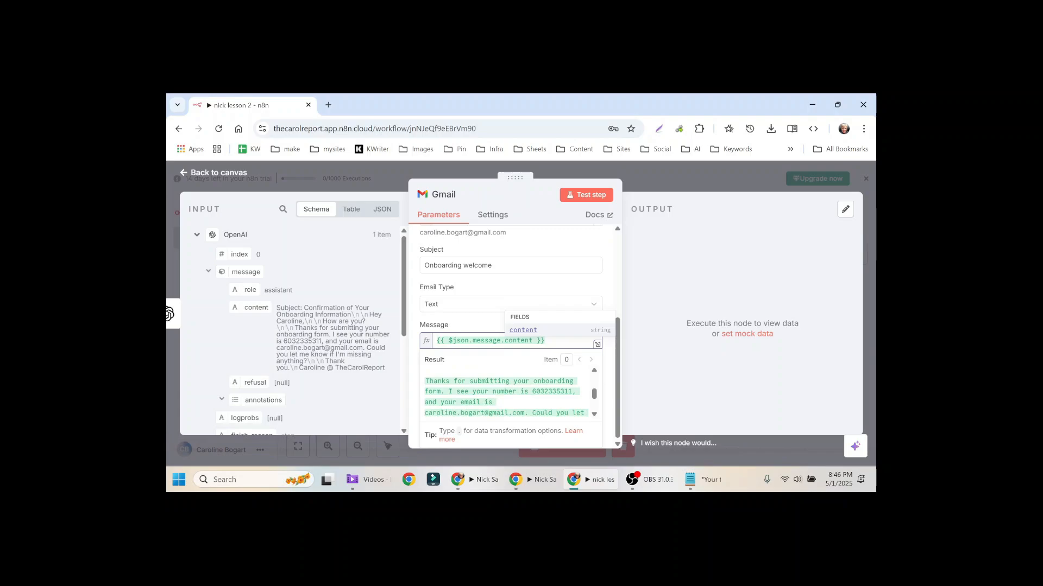
left_click(594, 416)
left_click(594, 417)
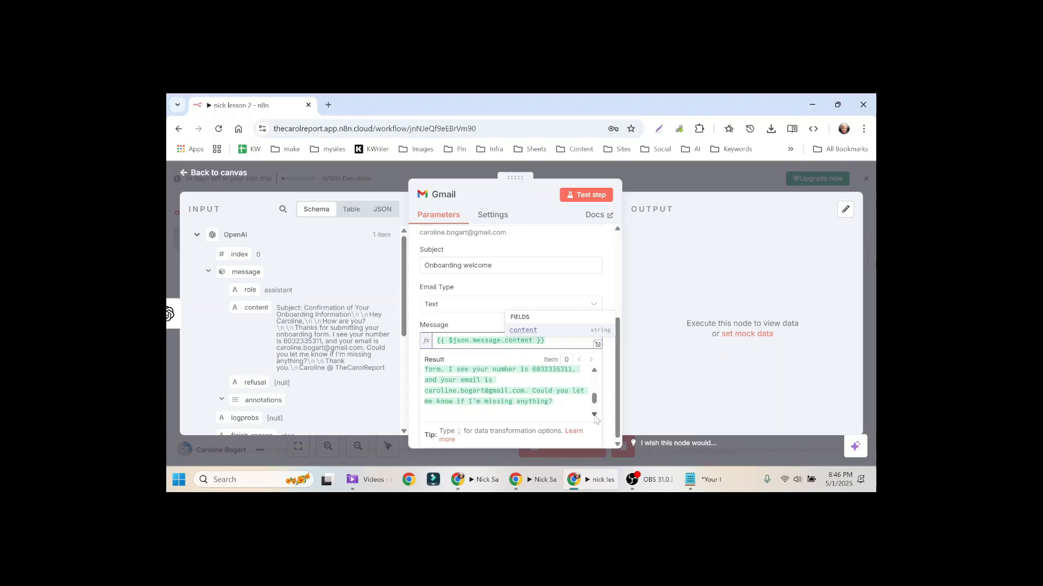
left_click(594, 417)
left_click(594, 416)
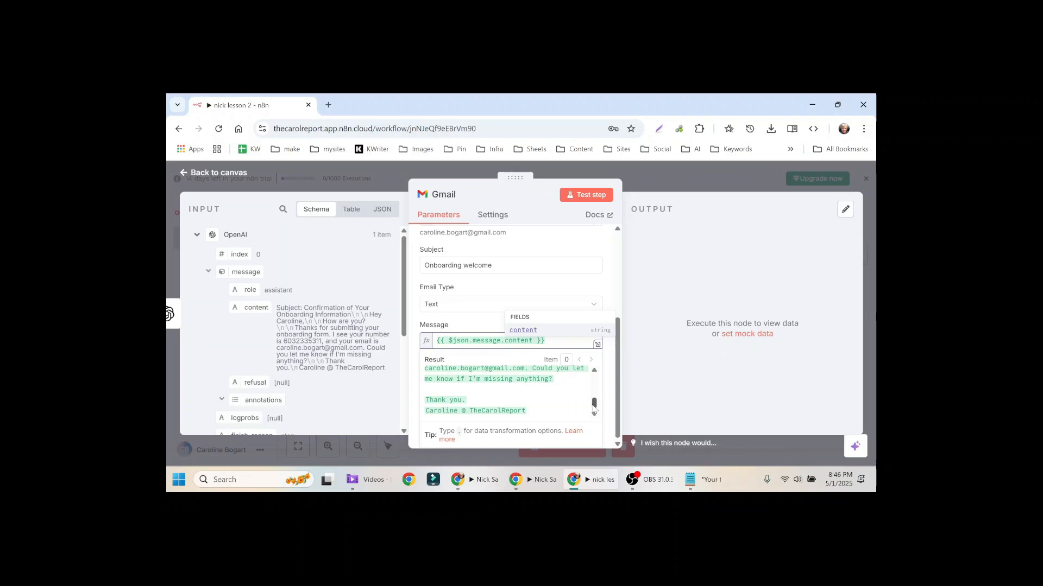
left_click_drag(594, 403, 594, 381)
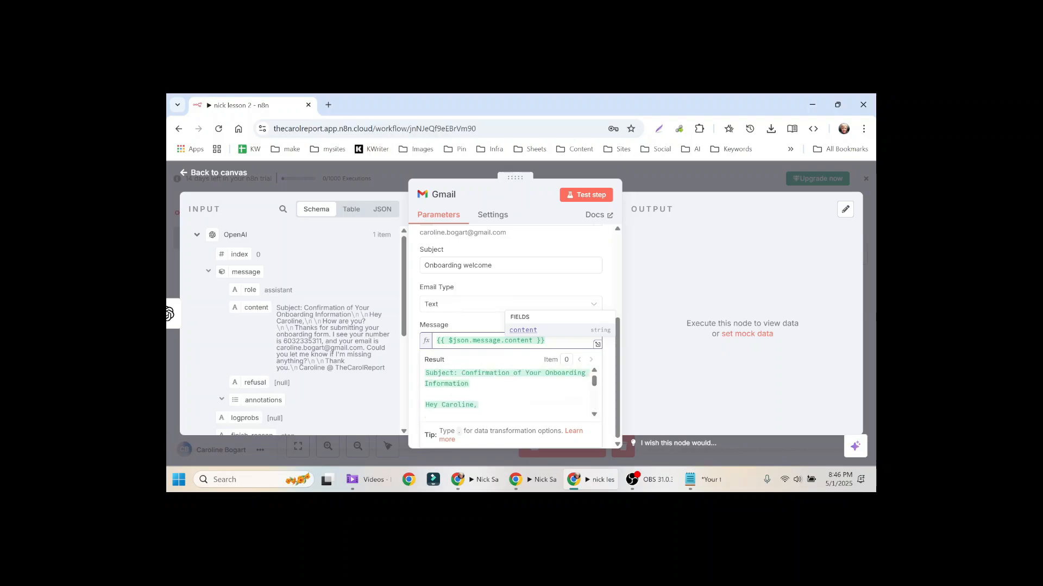
left_click_drag(470, 384, 423, 379)
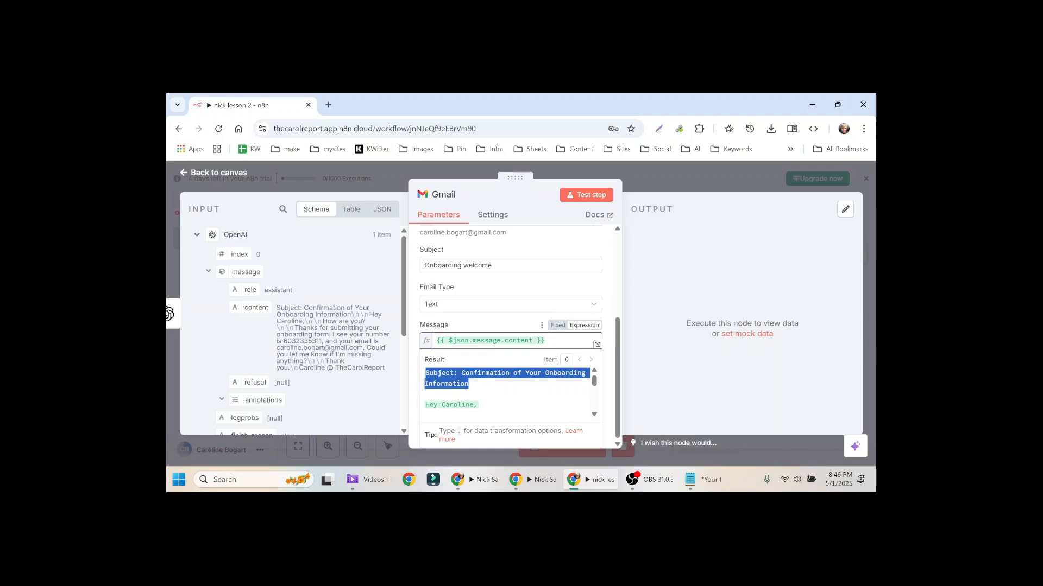
left_click(545, 365)
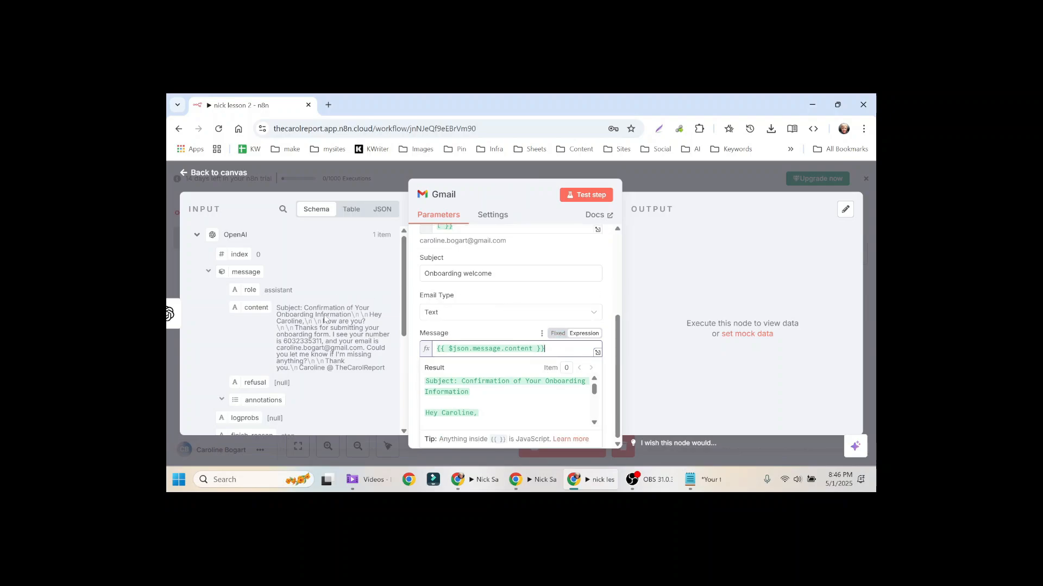
Step: Inspect the OpenAI output as raw JSON to spot its unwanted subject line
left_click(380, 211)
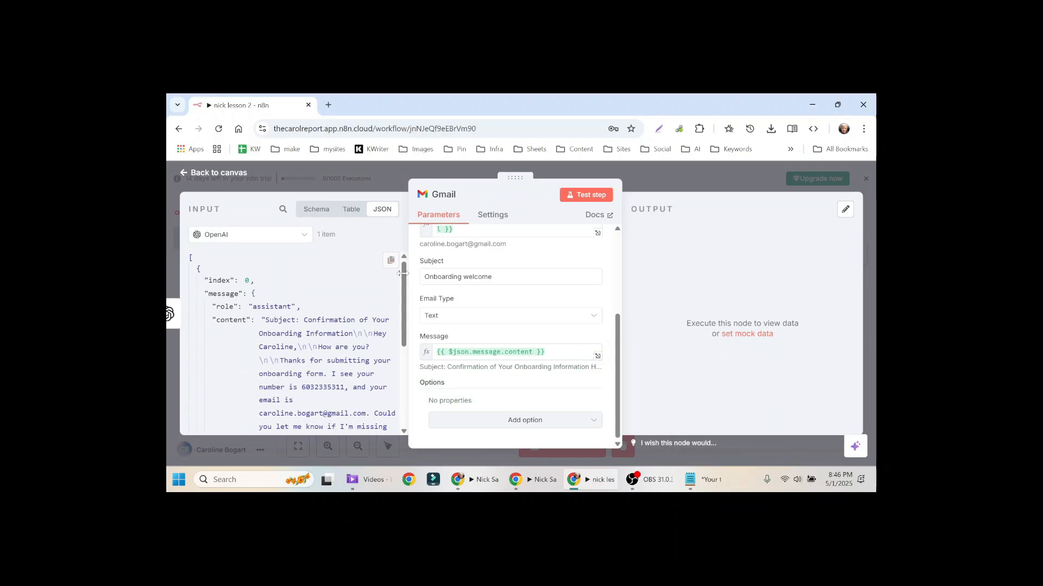
left_click_drag(402, 274, 393, 295)
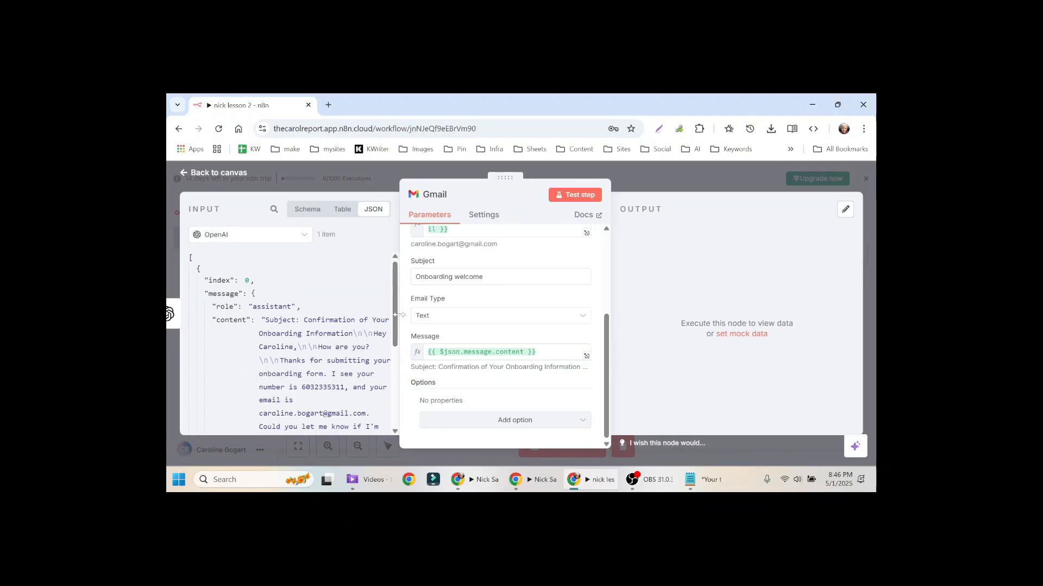
left_click_drag(390, 332, 367, 366)
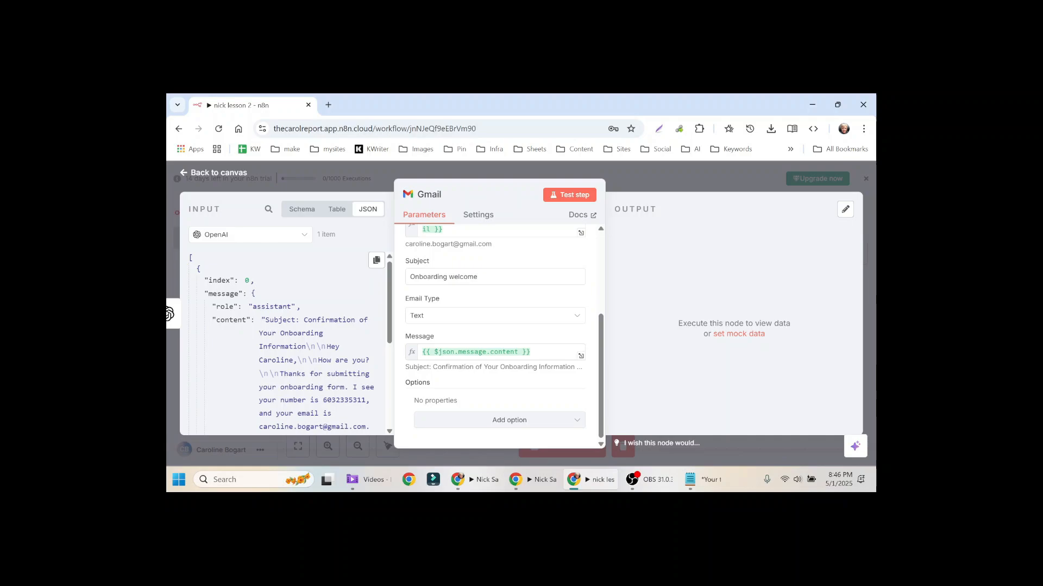
left_click_drag(265, 319, 336, 333)
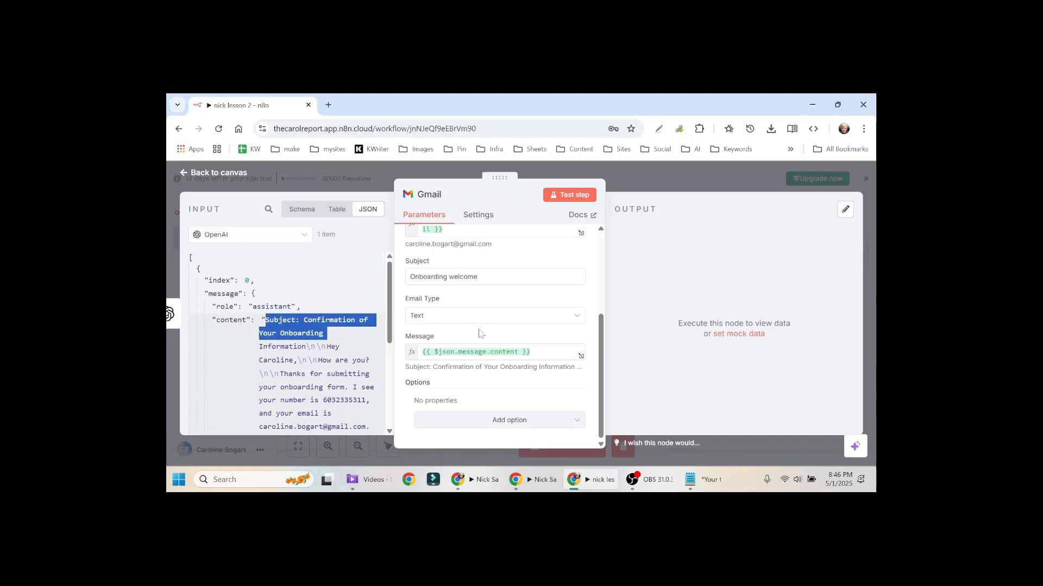
left_click(617, 177)
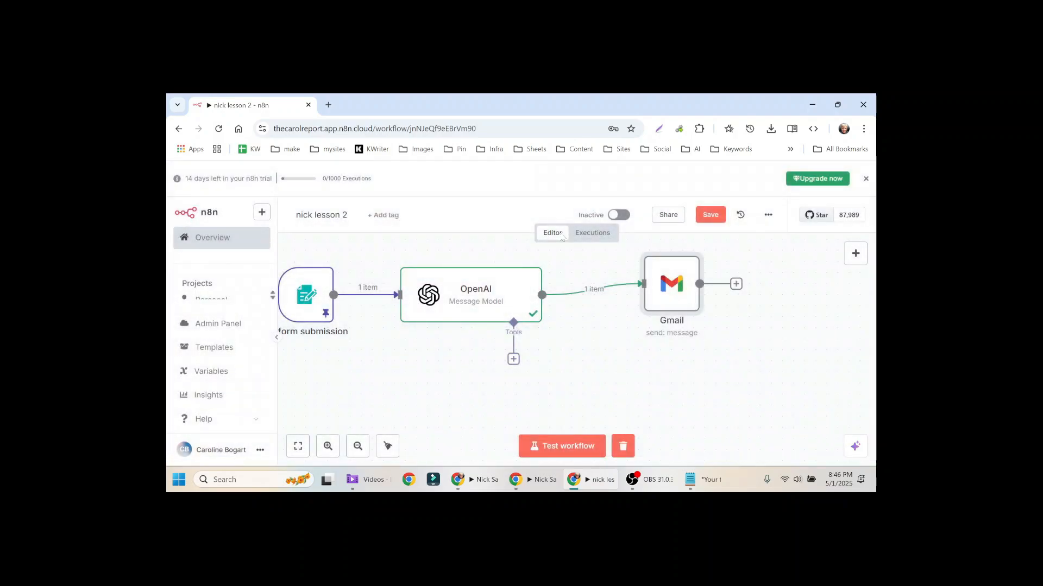
Step: Add 'You must output the email body and not the subject or other meta data.' to the OpenAI prompt and rerun it
left_click(470, 298)
double_click(471, 298)
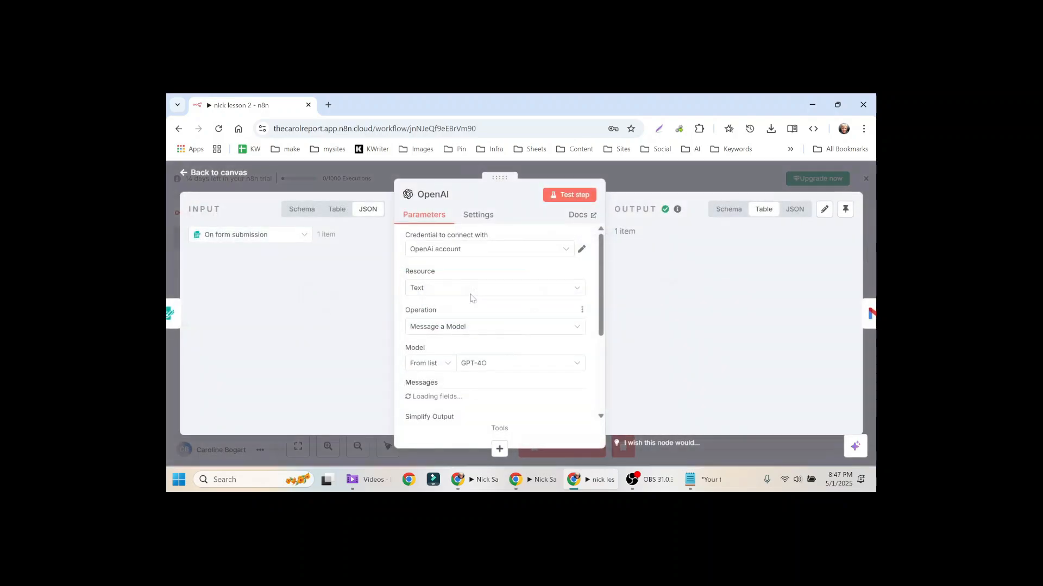
scroll(482, 305, "down", 1)
scroll(482, 305, "down", 2)
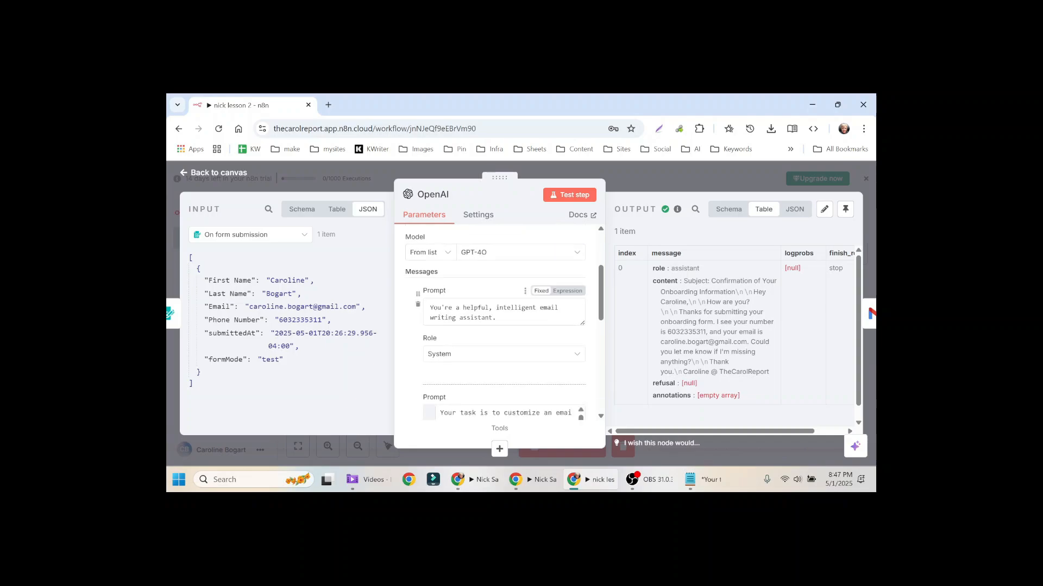
scroll(500, 383, "down", 4)
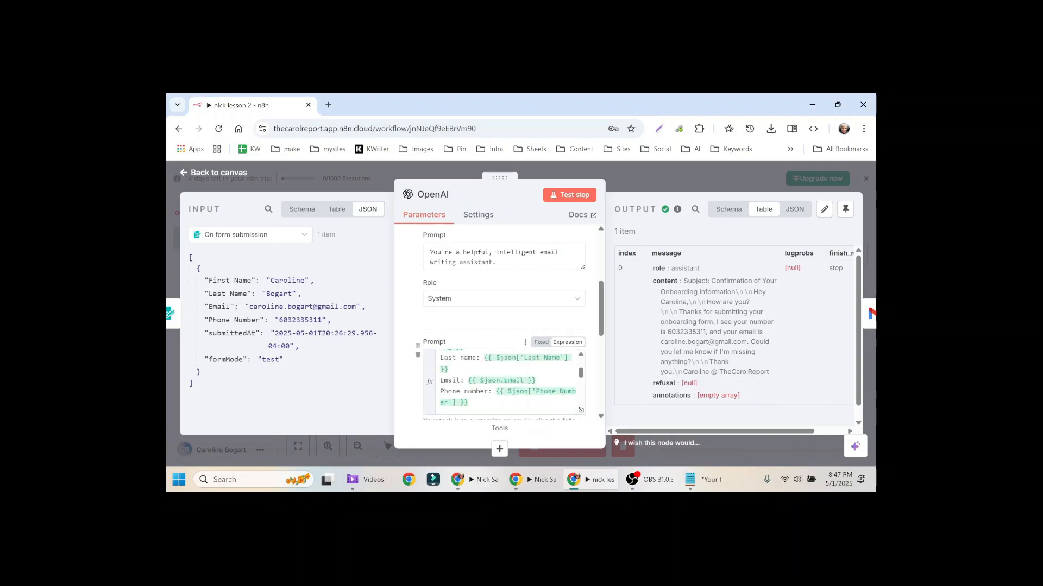
scroll(505, 383, "up", 5)
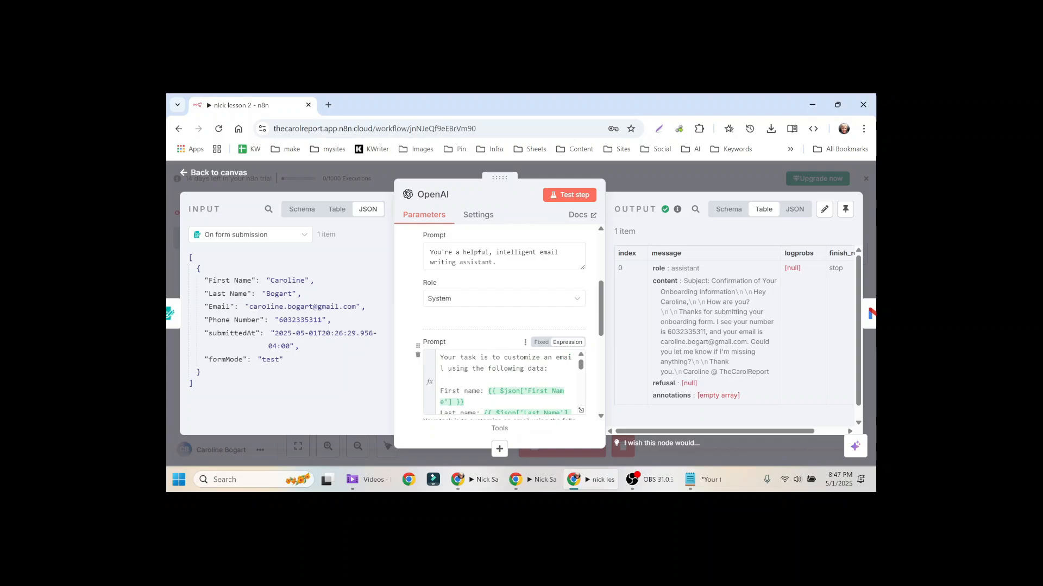
left_click(443, 369)
type(". Please re")
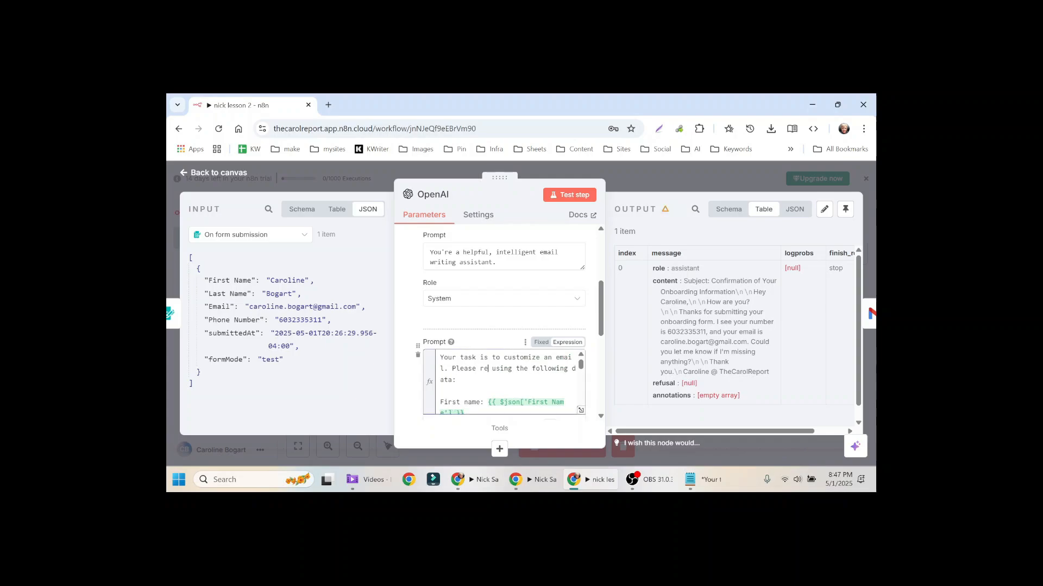
key("BackSpace")
key("BackSpace")
key("BackSpace")
key("BackSpace")
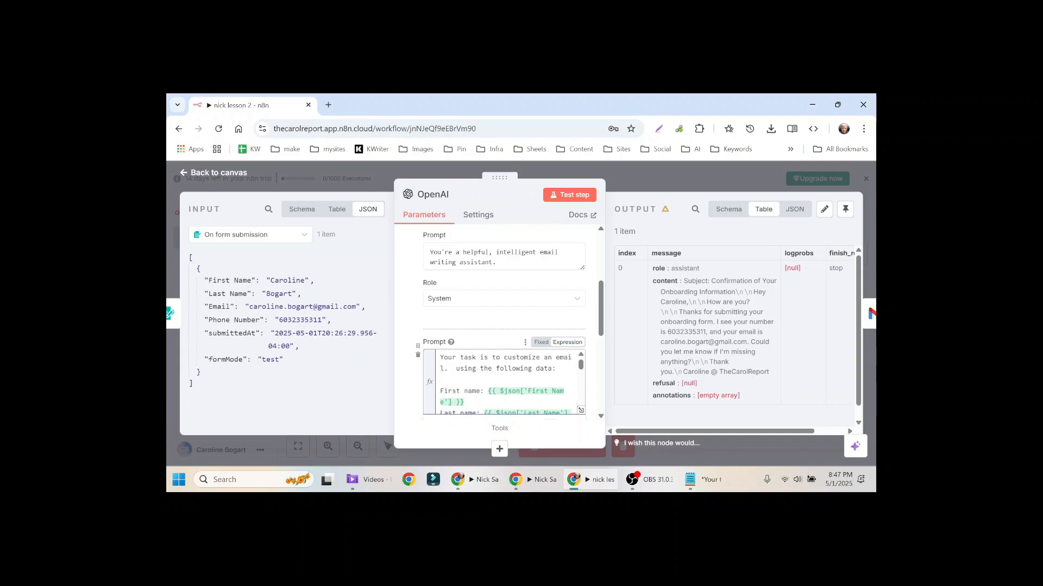
type("You must output the ")
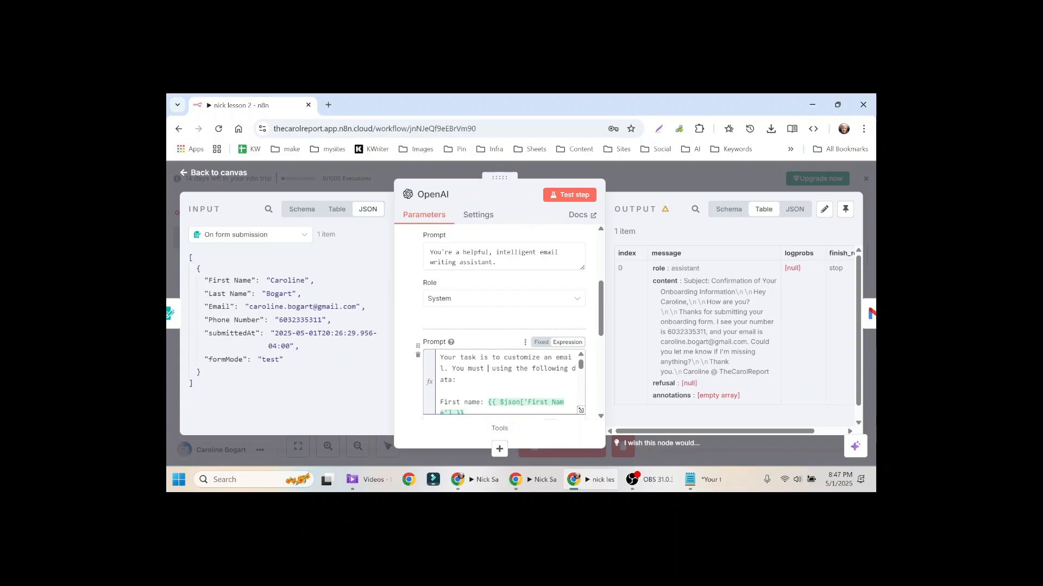
type("email body and n")
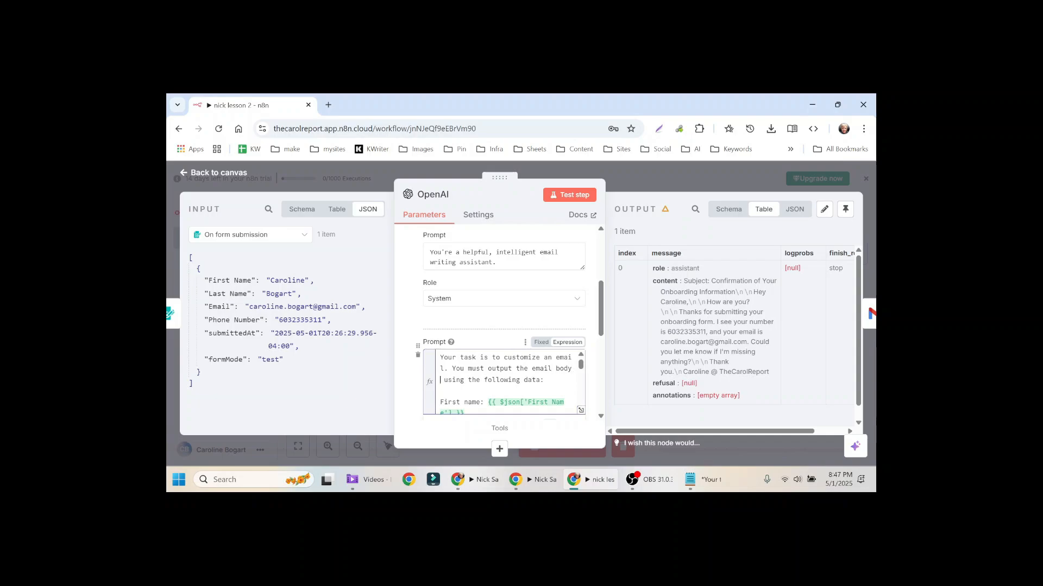
type("ot the subject or oth")
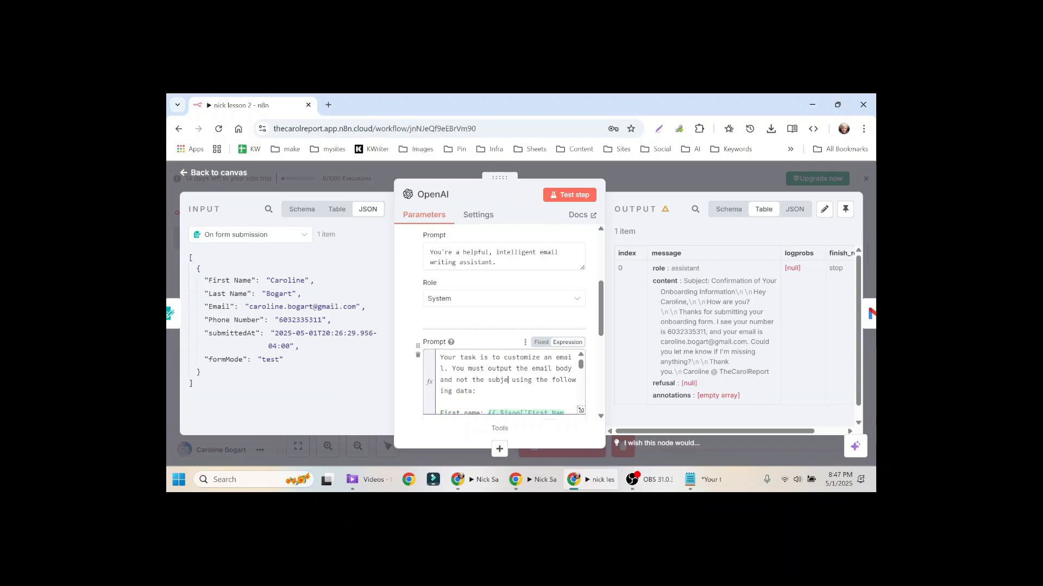
type("er meta data.")
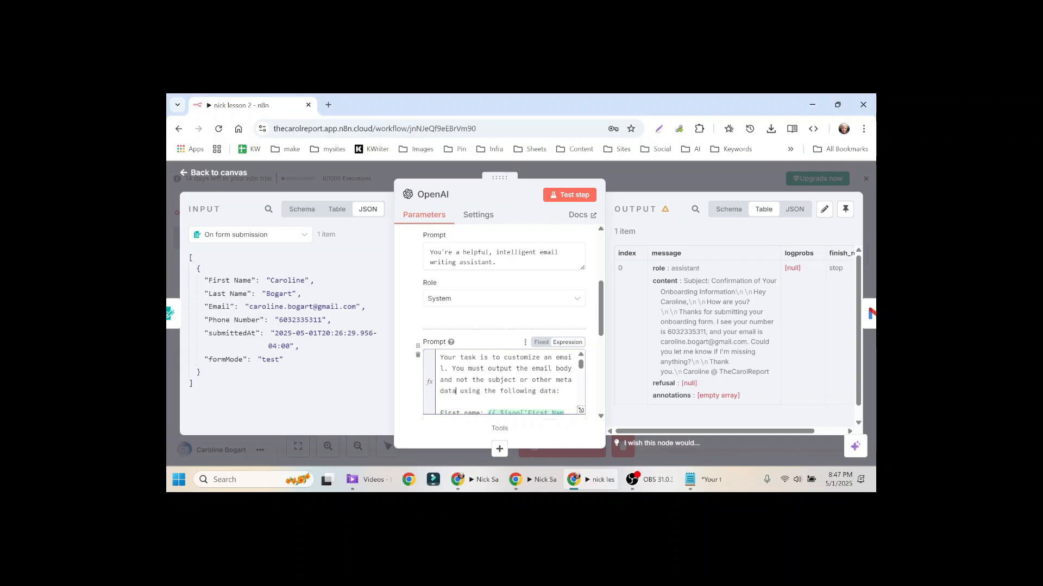
key("Delete")
key("Delete")
key("Delete")
key("Delete")
key("Delete")
key("Delete")
type("Use")
left_click(573, 195)
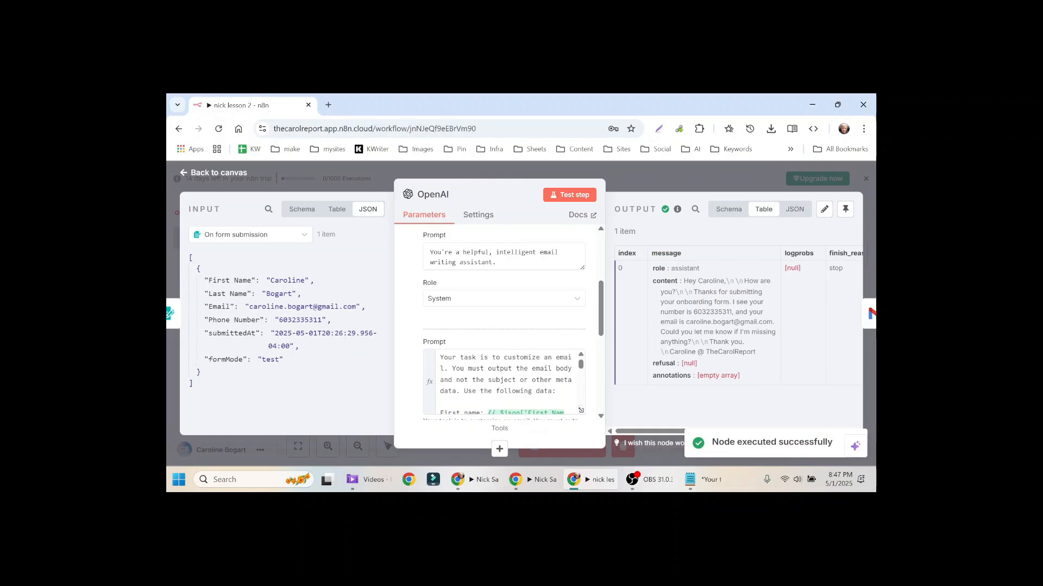
left_click(645, 176)
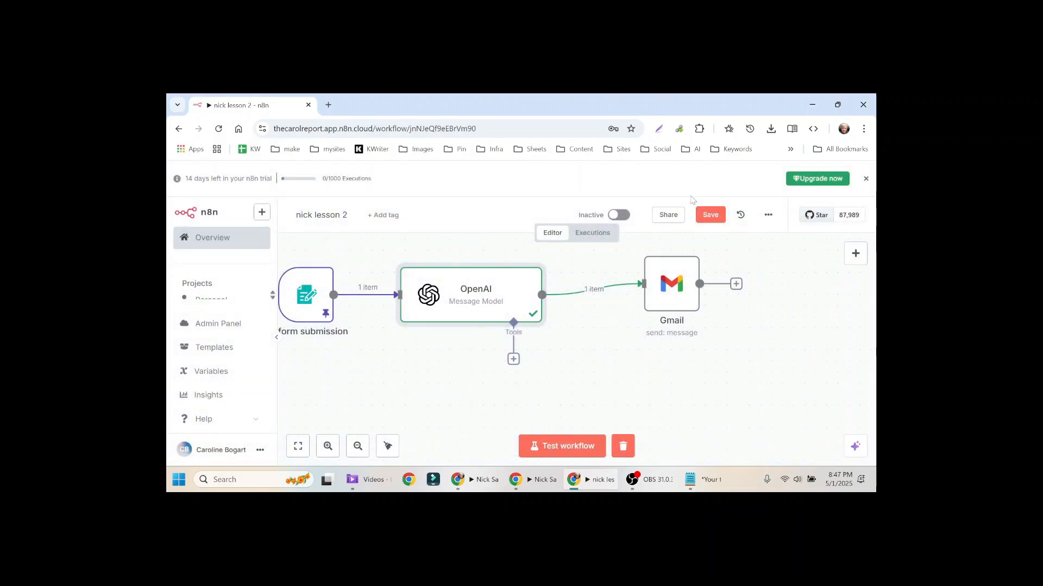
Step: Save the workflow, move the Gmail node beside OpenAI, and run a full workflow test
left_click(709, 215)
left_click_drag(668, 285, 635, 296)
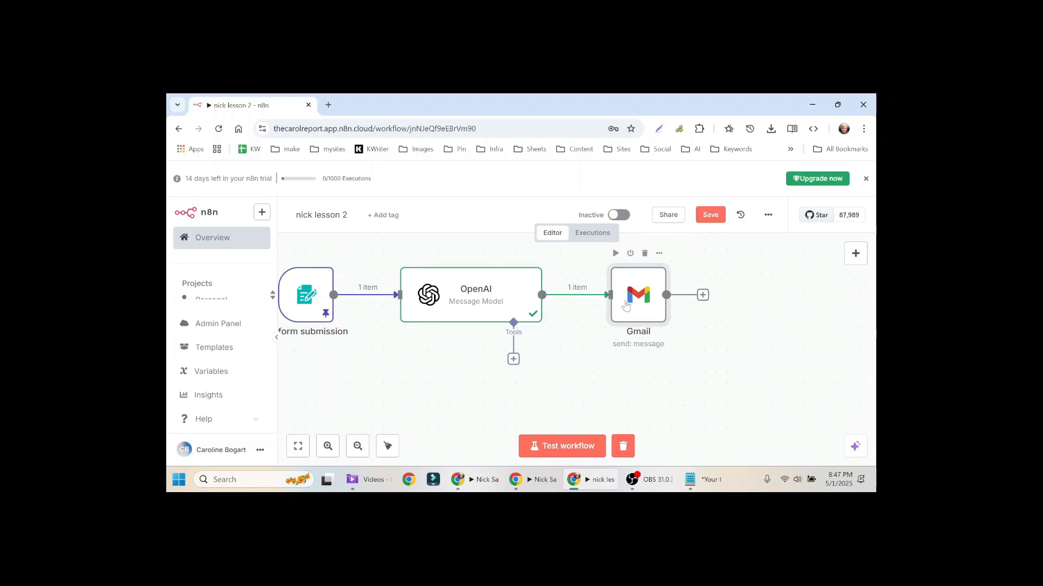
left_click(553, 451)
key("alt+Tab")
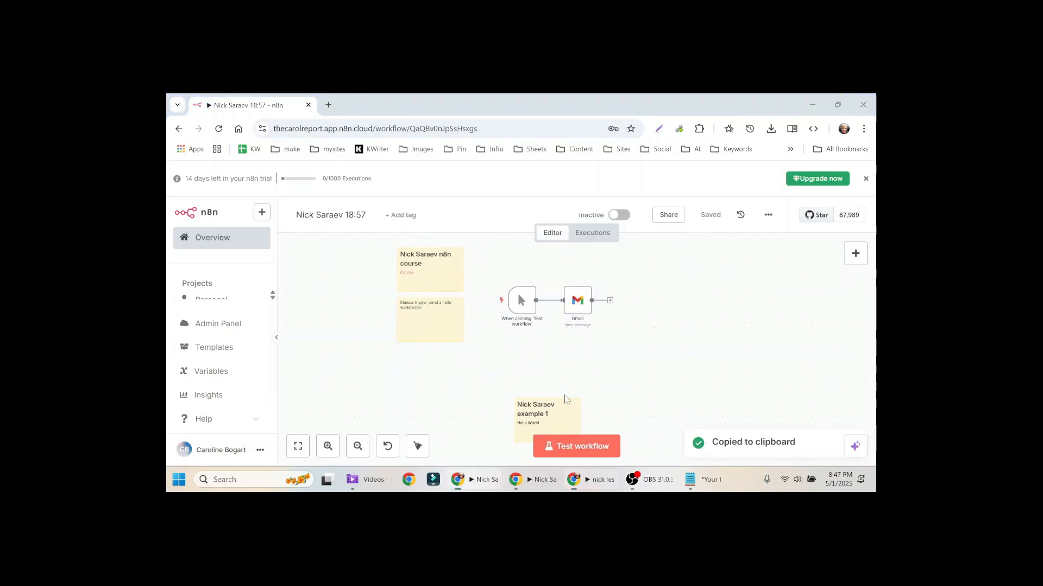
key("super")
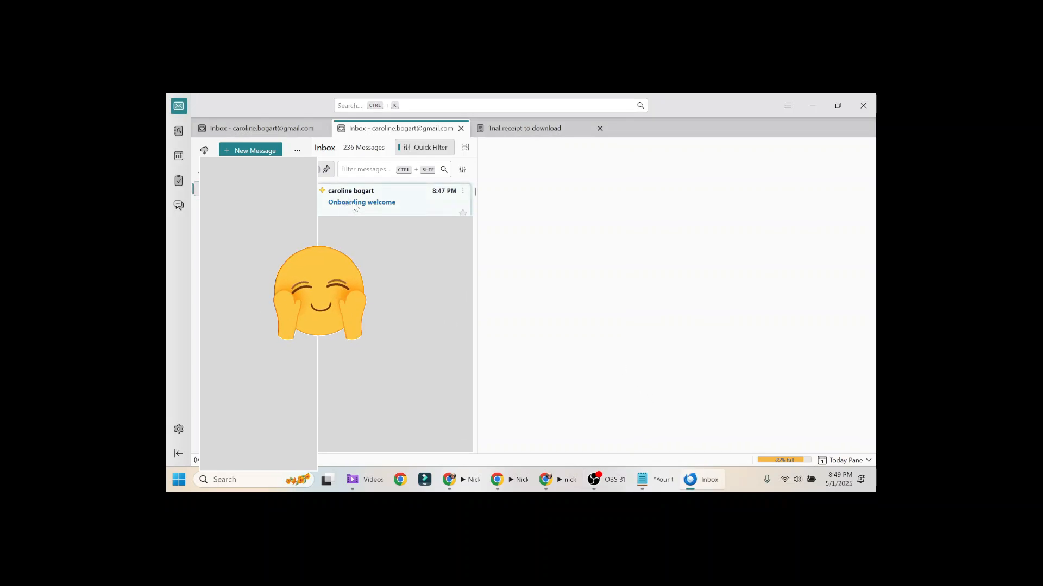
Step: Read the delivered 'Onboarding welcome' message in Thunderbird's preview pane
left_click(353, 205)
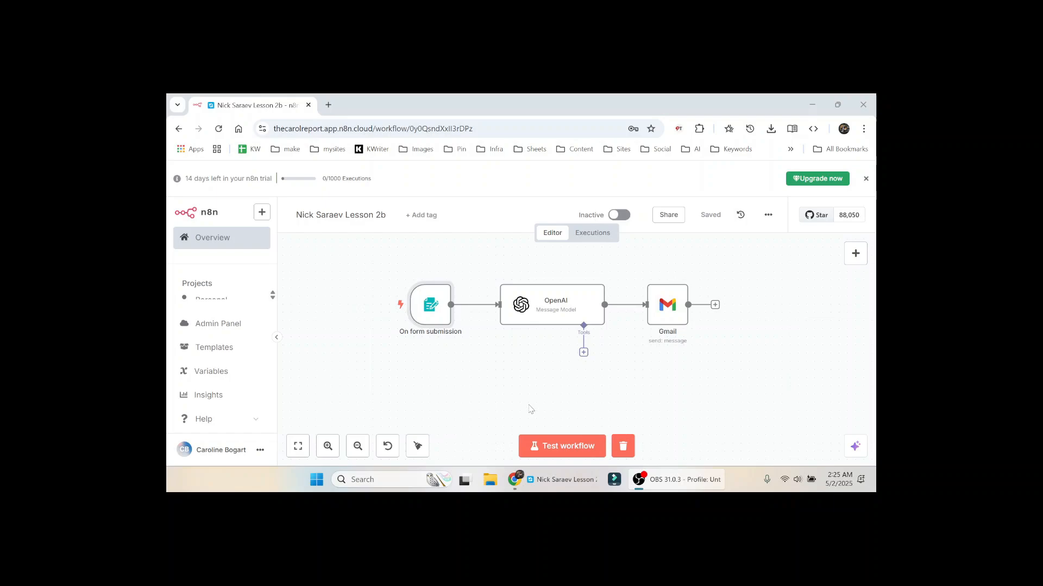
Step: Add a Button Label option to the On form submission trigger and enter 'Let's Get Started'
key("alt+Tab")
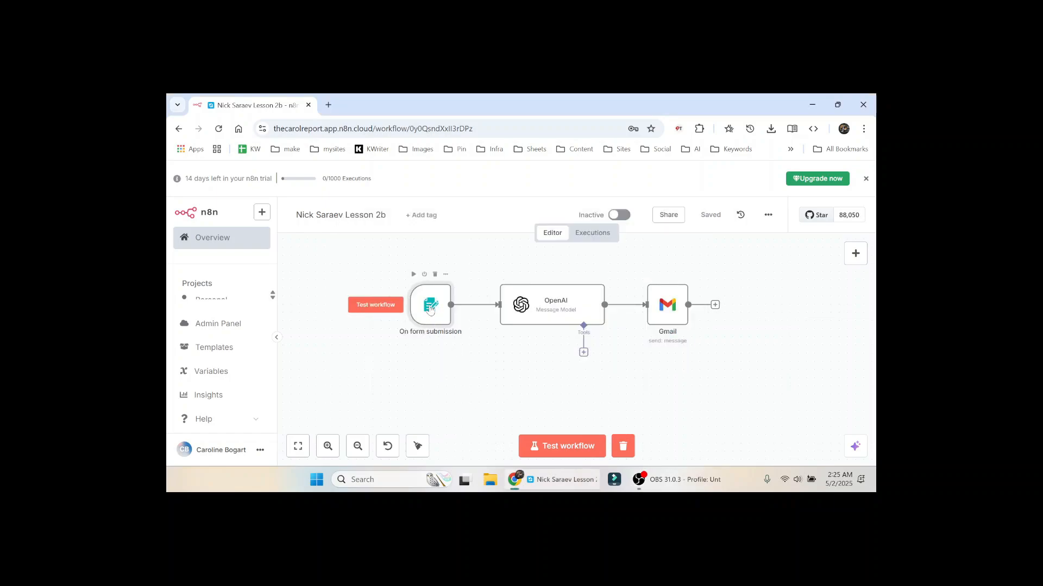
double_click(429, 308)
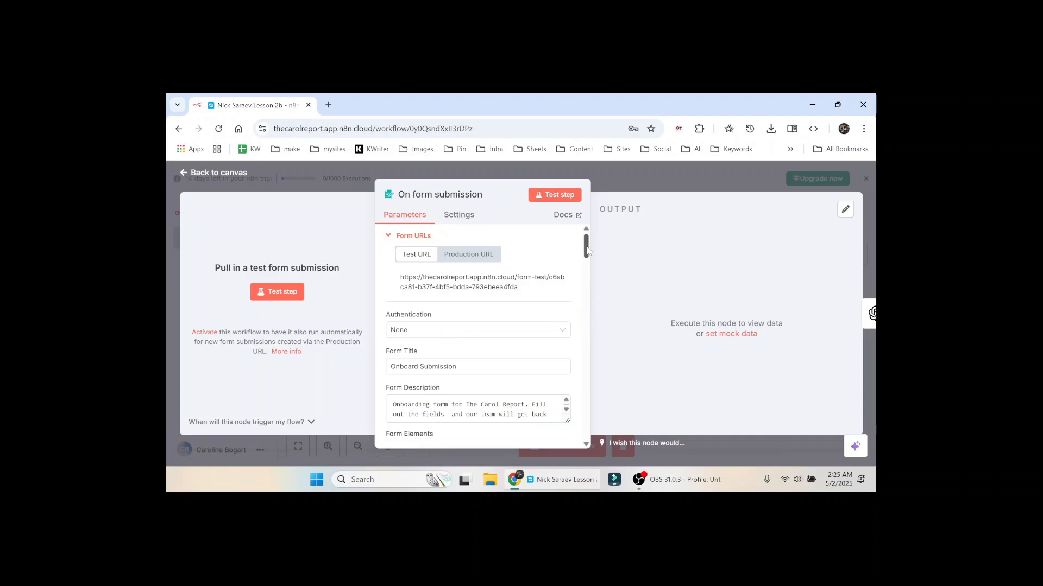
left_click_drag(586, 250, 552, 346)
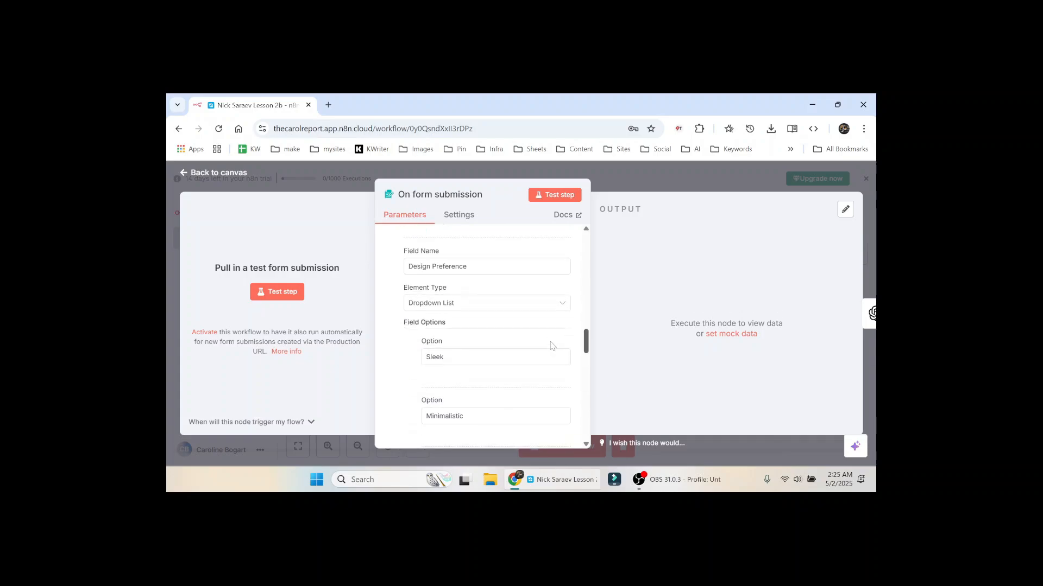
scroll(551, 345, "up", 1)
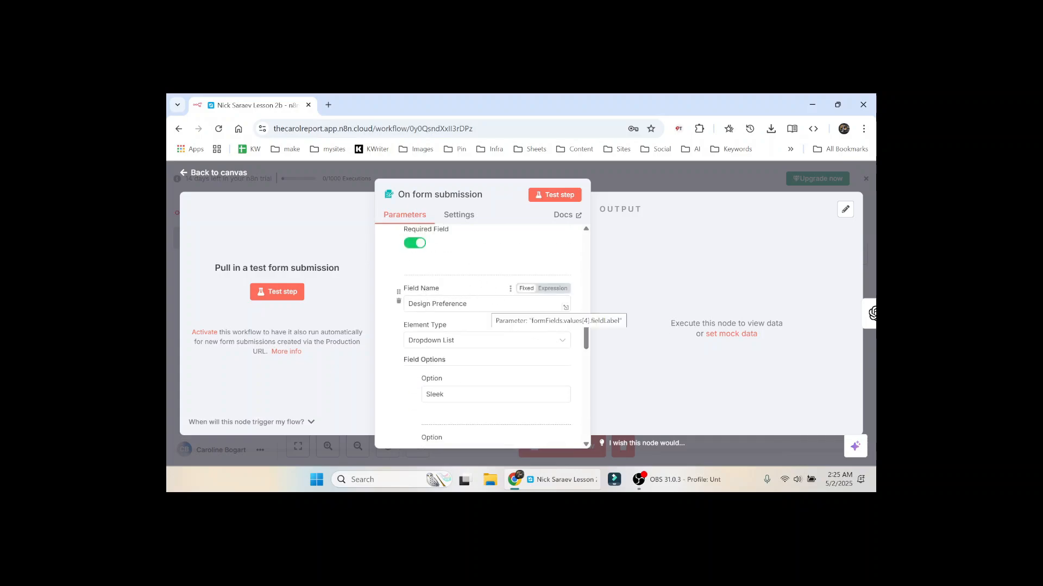
left_click(562, 341)
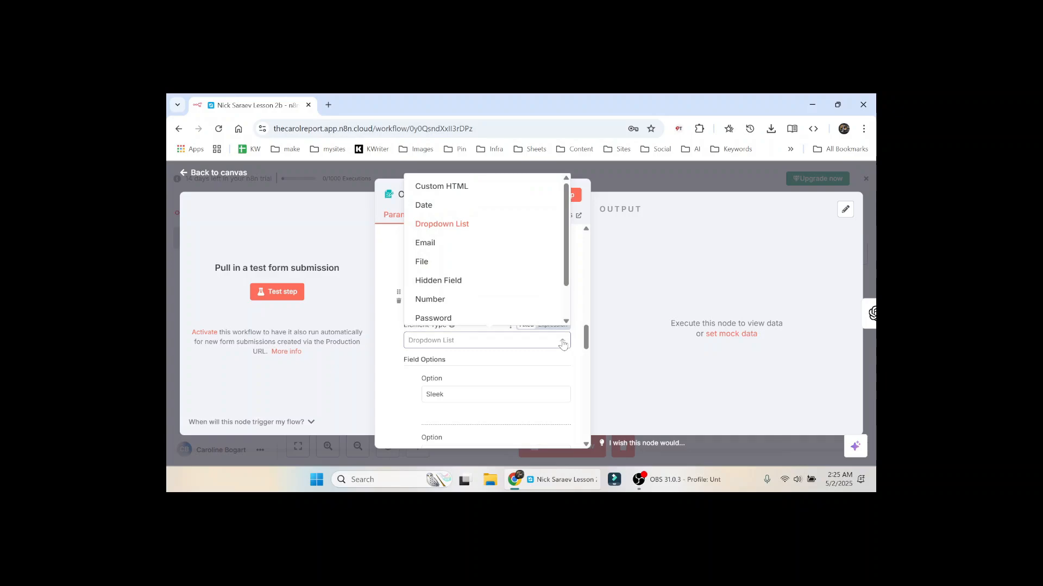
left_click(562, 343)
left_click_drag(586, 338, 585, 350)
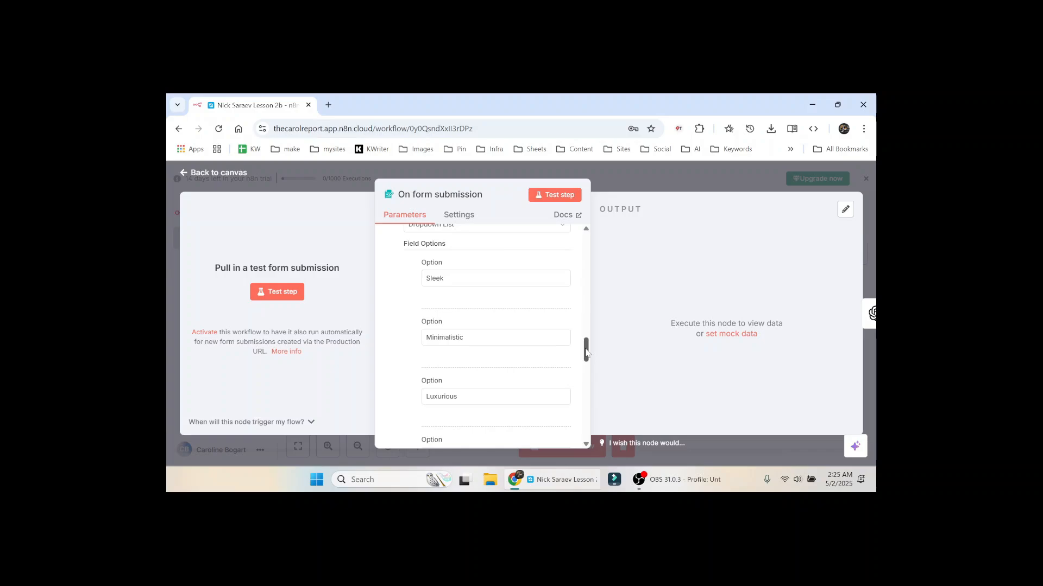
left_click_drag(587, 353, 585, 370)
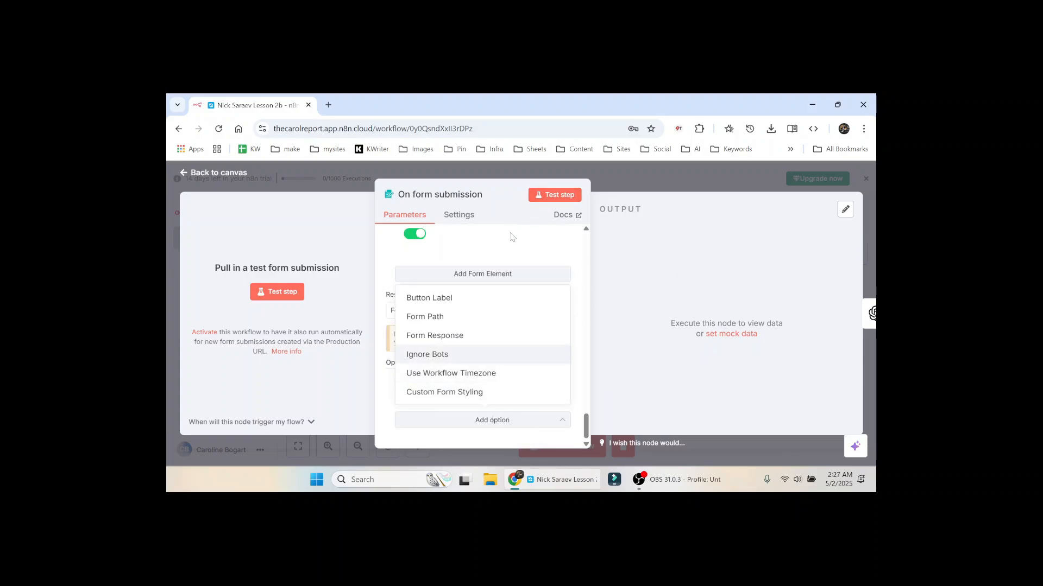
left_click(509, 247)
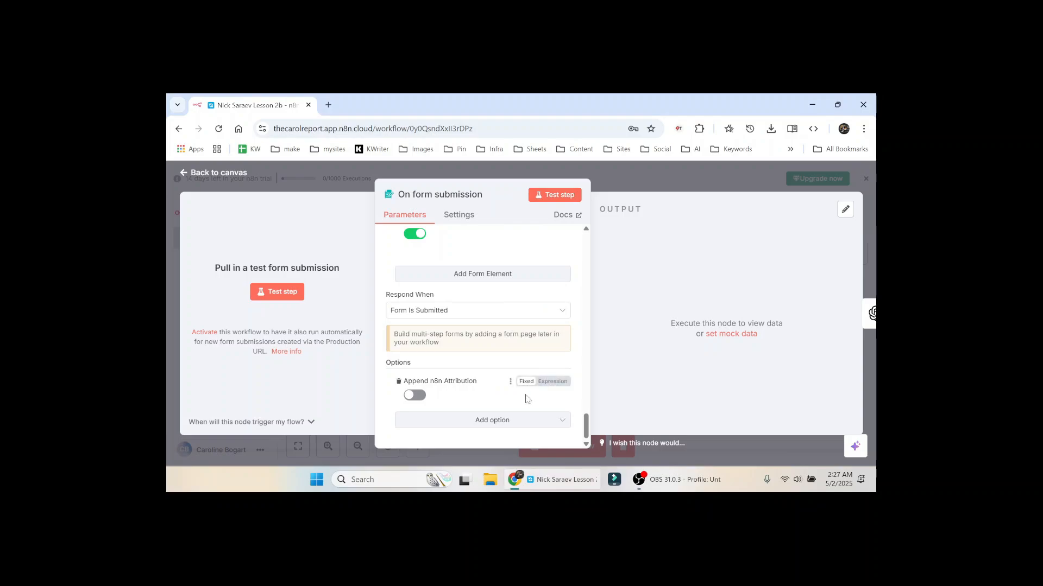
left_click(531, 421)
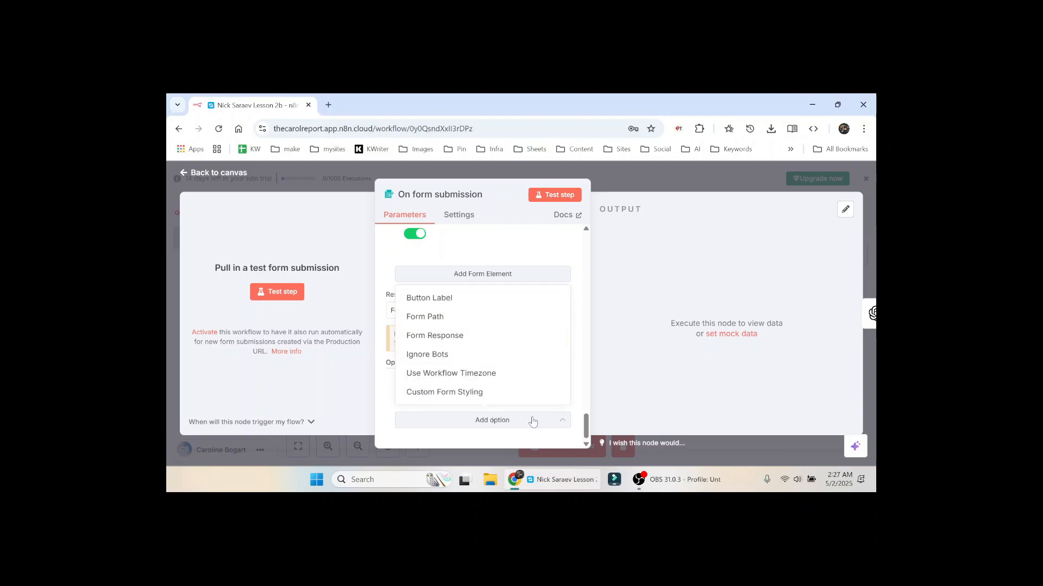
left_click(450, 301)
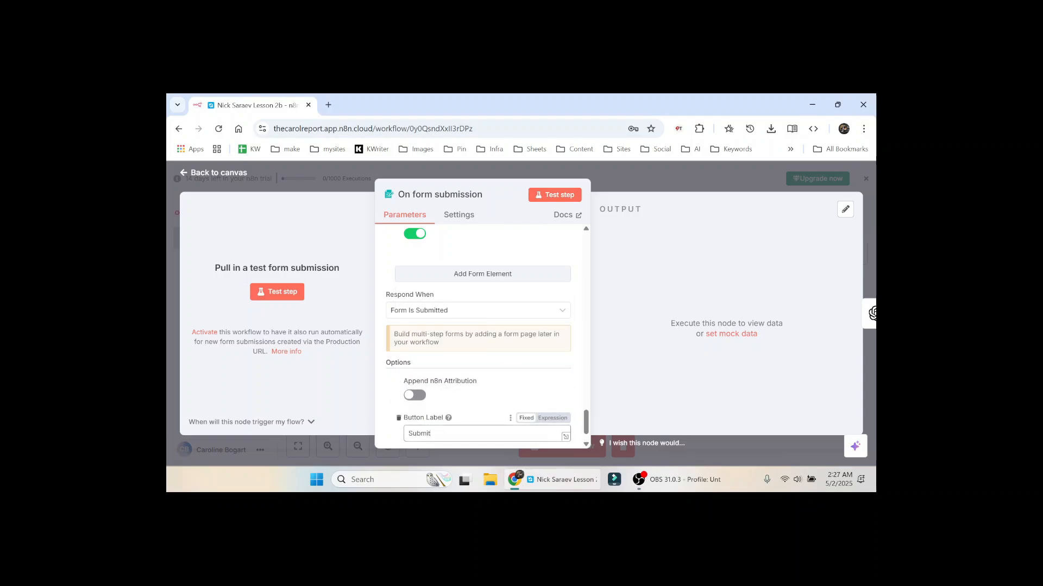
type("Let's Get Started")
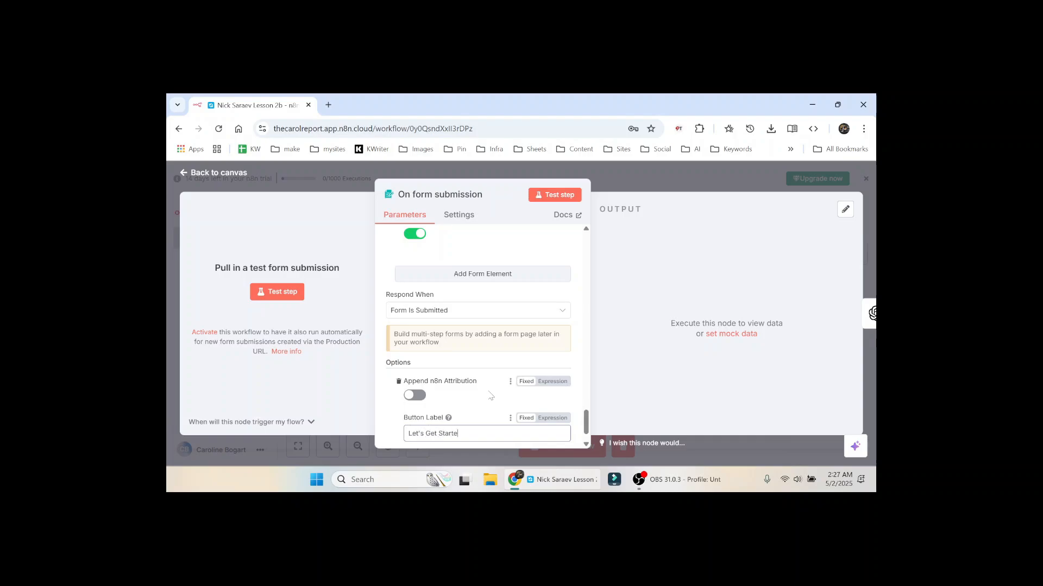
Step: Fill the test onboarding form with a sample contact's first and last name, email and phone number
left_click(552, 200)
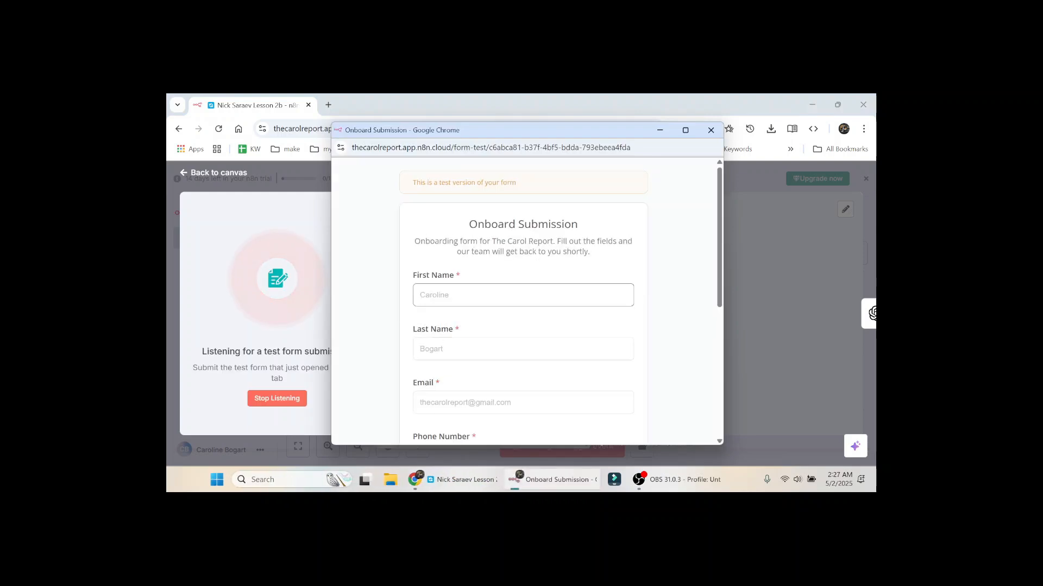
key("Tab")
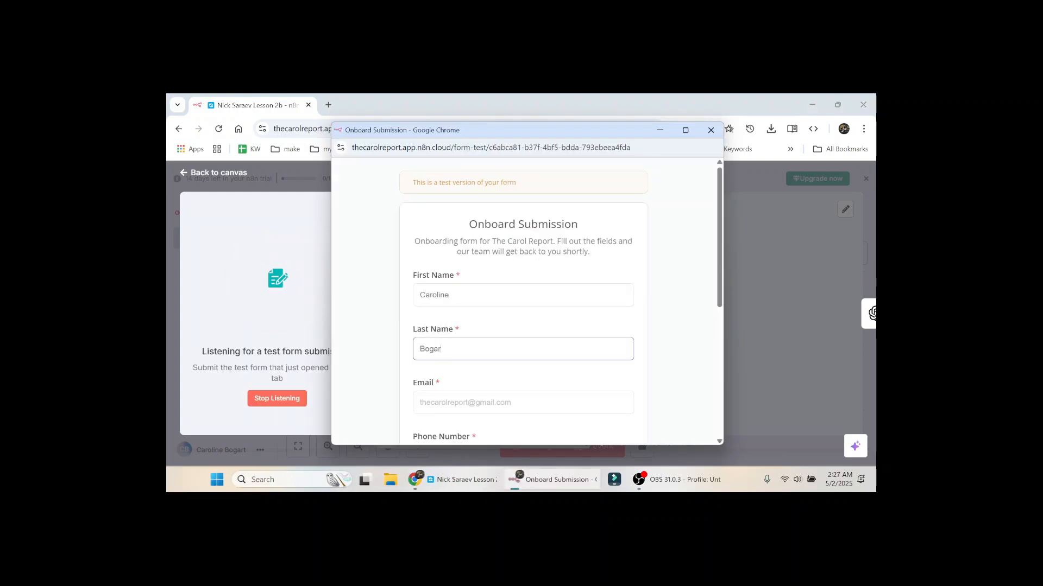
key("Tab")
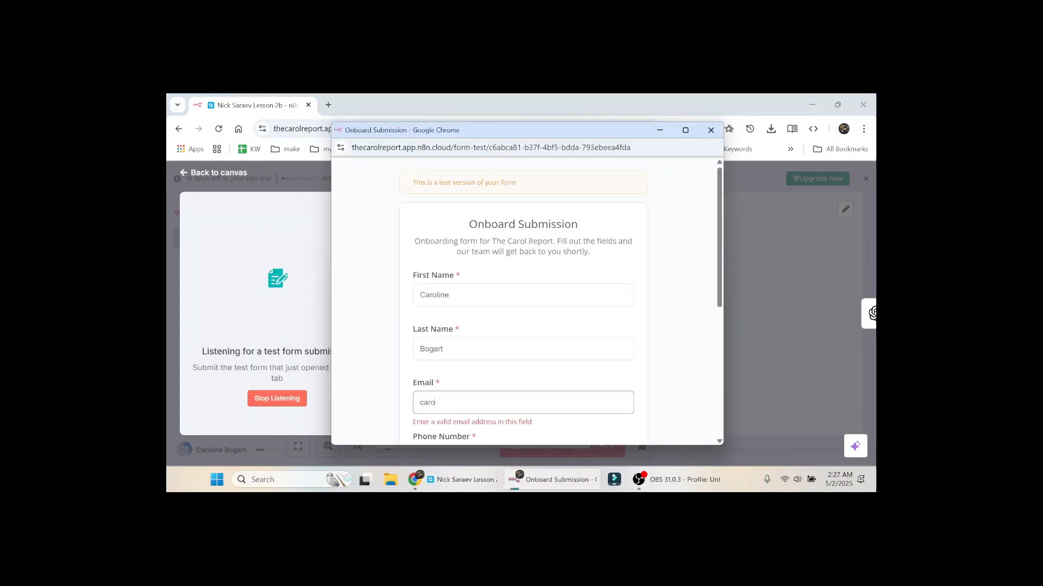
key("Tab")
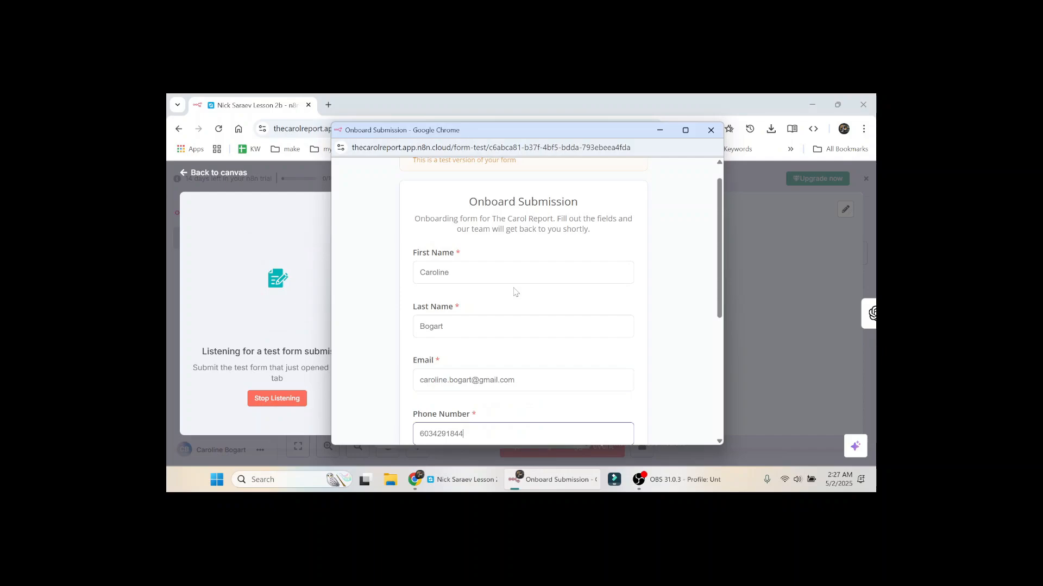
type("4291844")
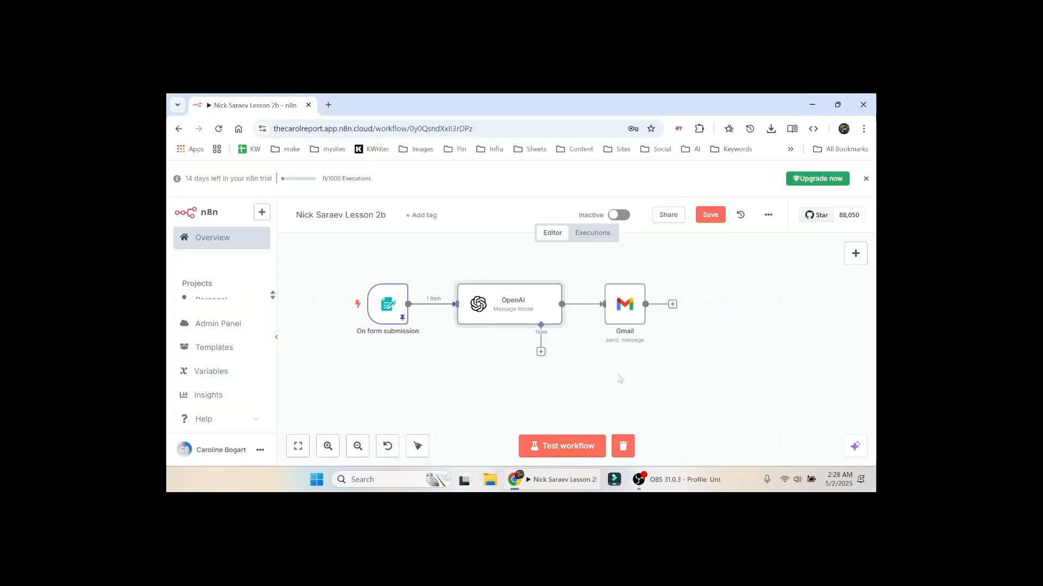
Step: Open the OpenAI node and resize its panels to show the prompt and input schema
double_click(516, 308)
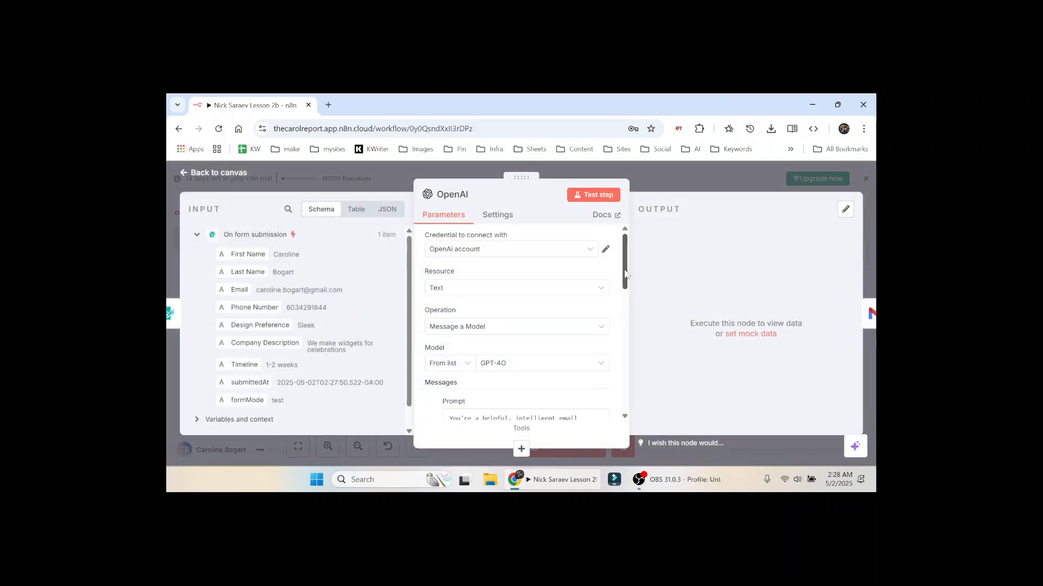
left_click_drag(625, 274, 615, 336)
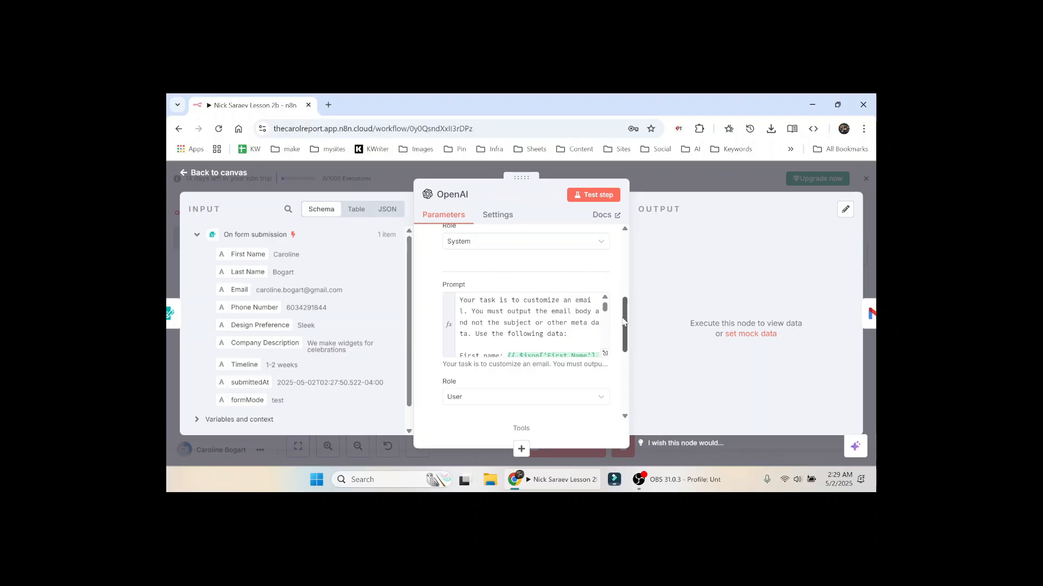
left_click_drag(607, 308, 606, 318)
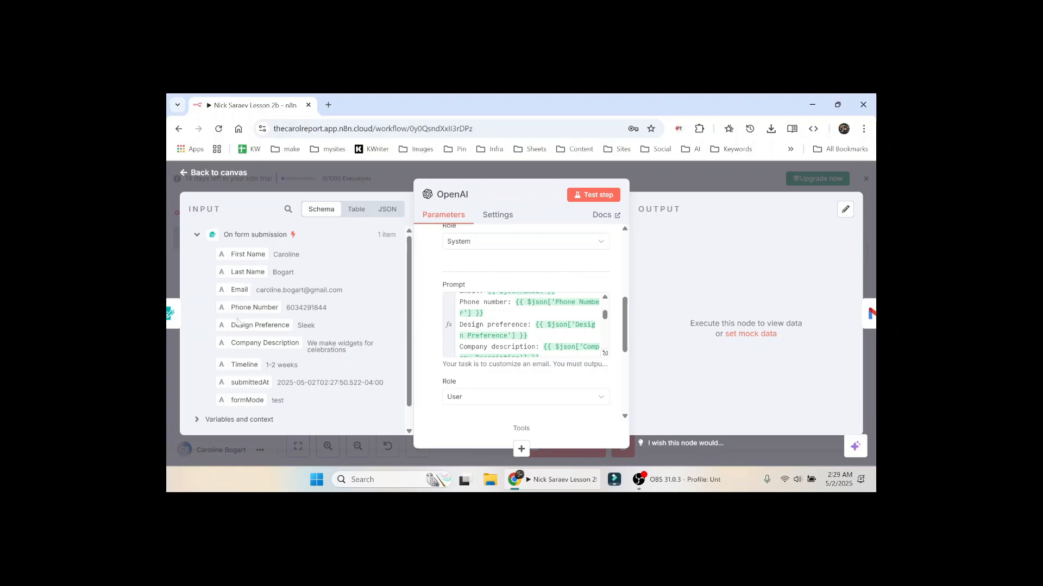
left_click_drag(239, 325, 253, 327)
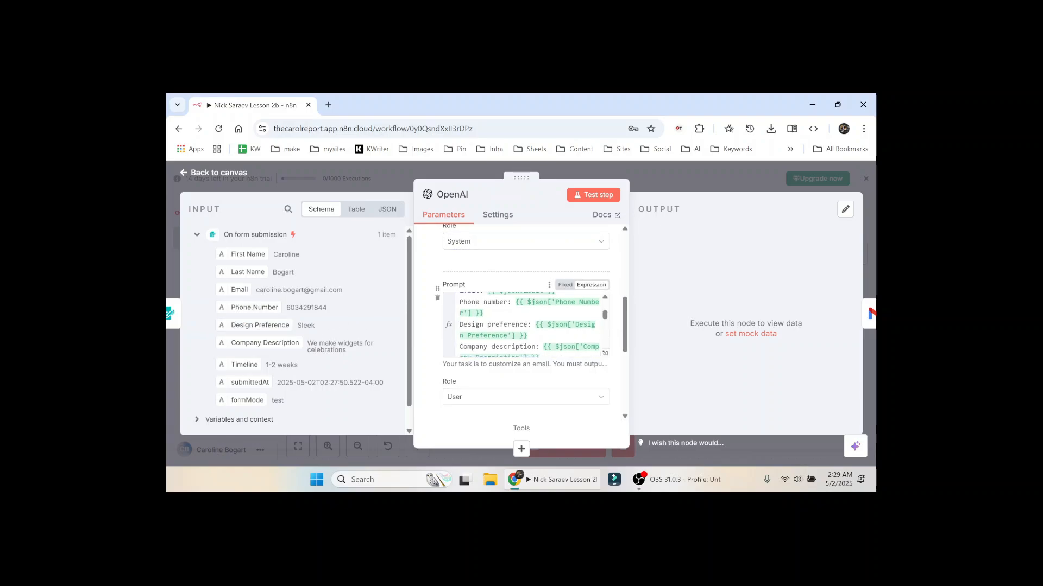
Step: Read through the prompt, checking it uses the design preference, timeline and phone confirmation
scroll(530, 324, "down", 2)
scroll(529, 324, "up", 2)
scroll(529, 324, "down", 2)
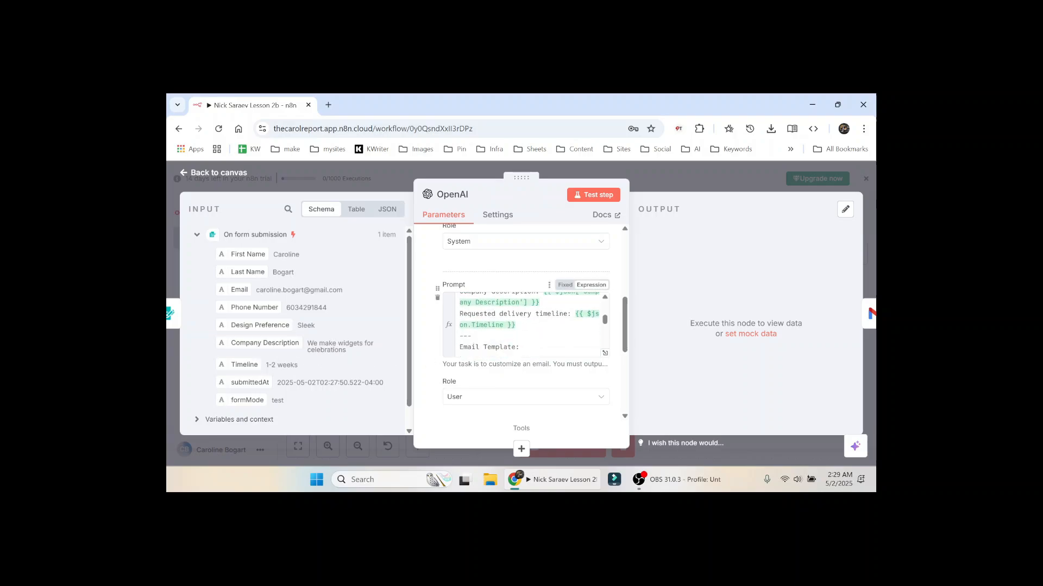
scroll(529, 325, "down", 2)
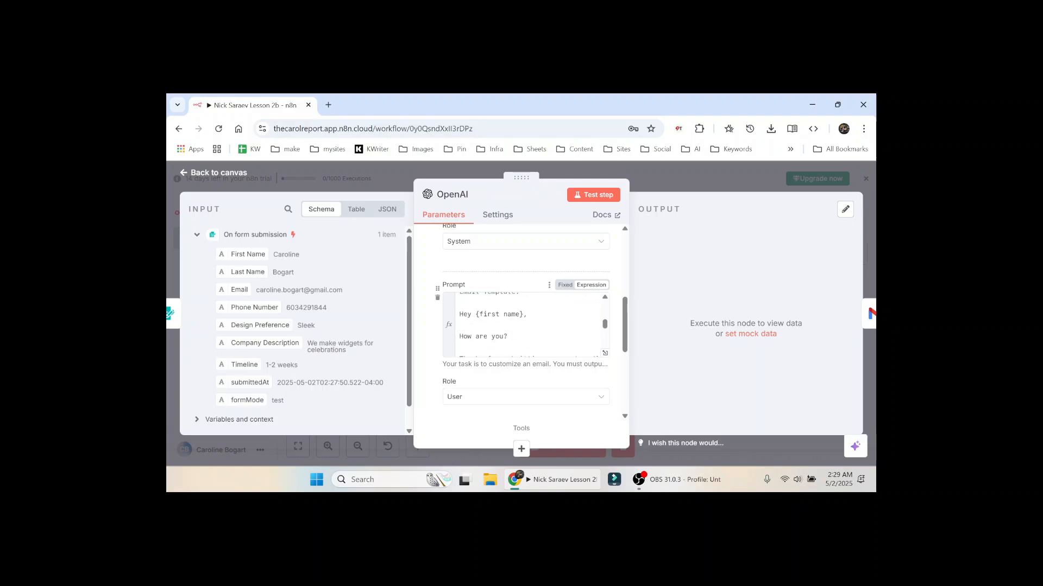
scroll(524, 325, "down", 2)
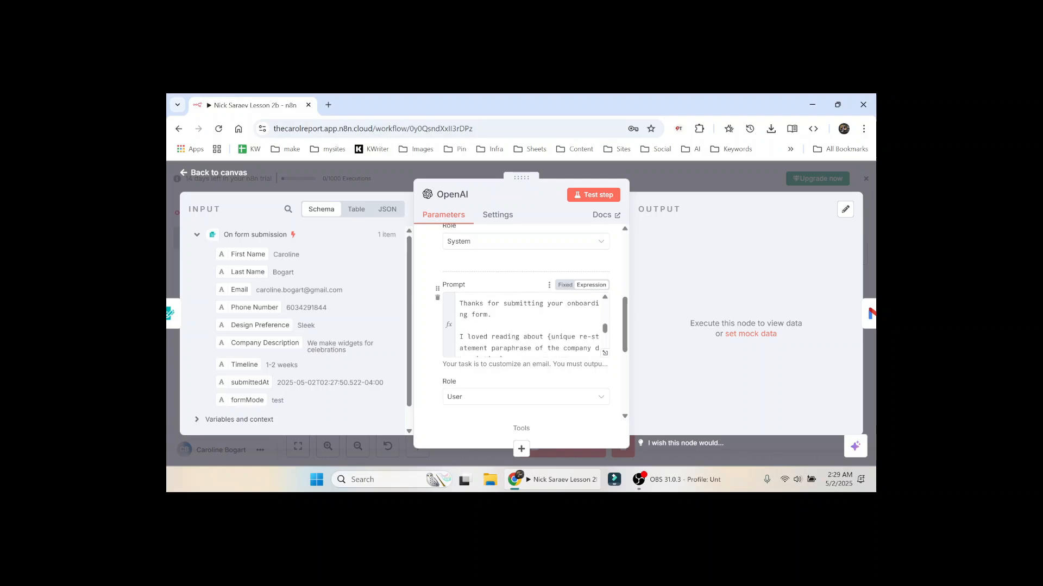
scroll(524, 324, "down", 2)
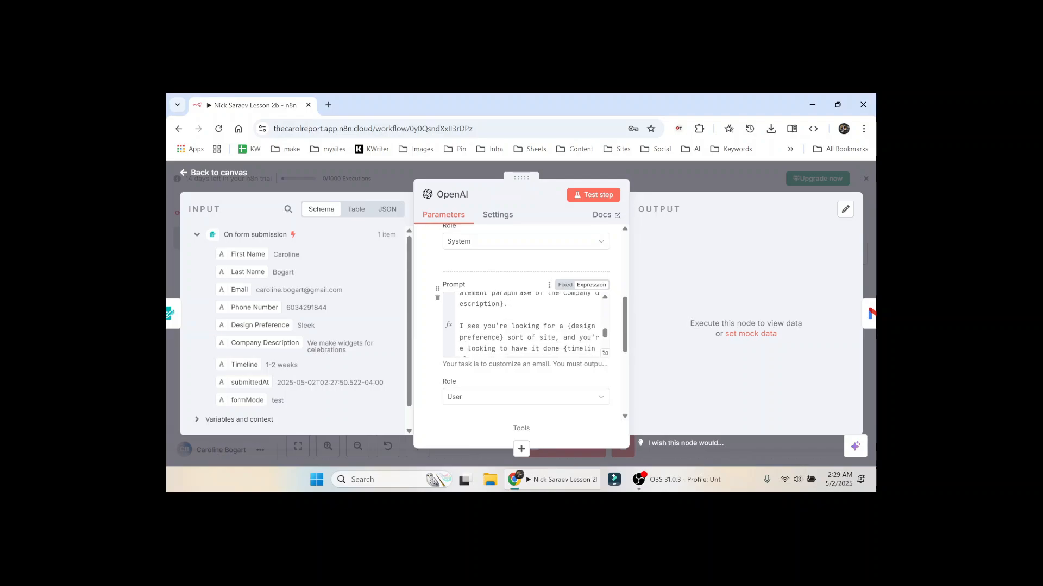
scroll(524, 324, "up", 2)
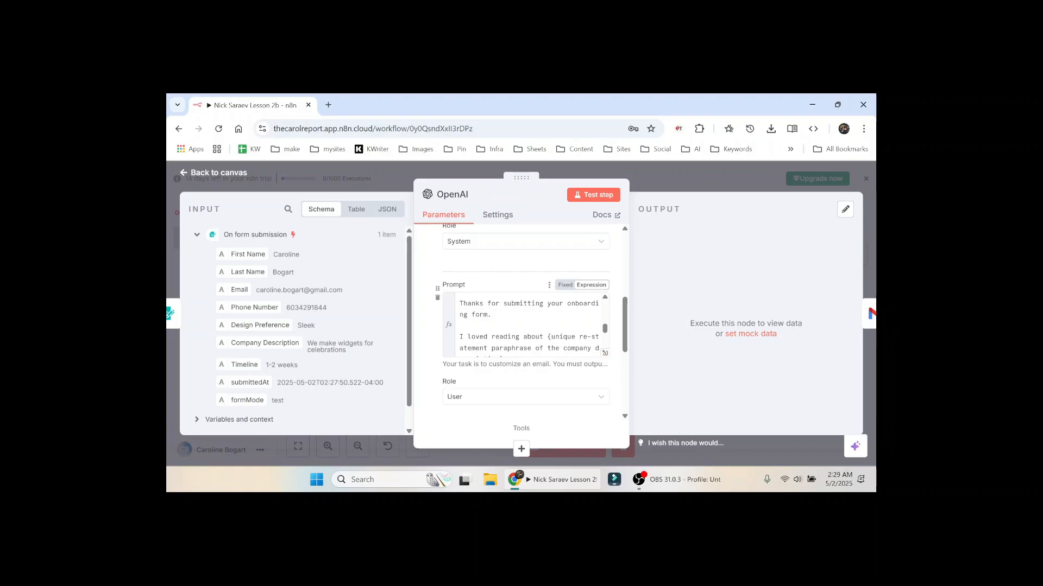
scroll(524, 324, "down", 1)
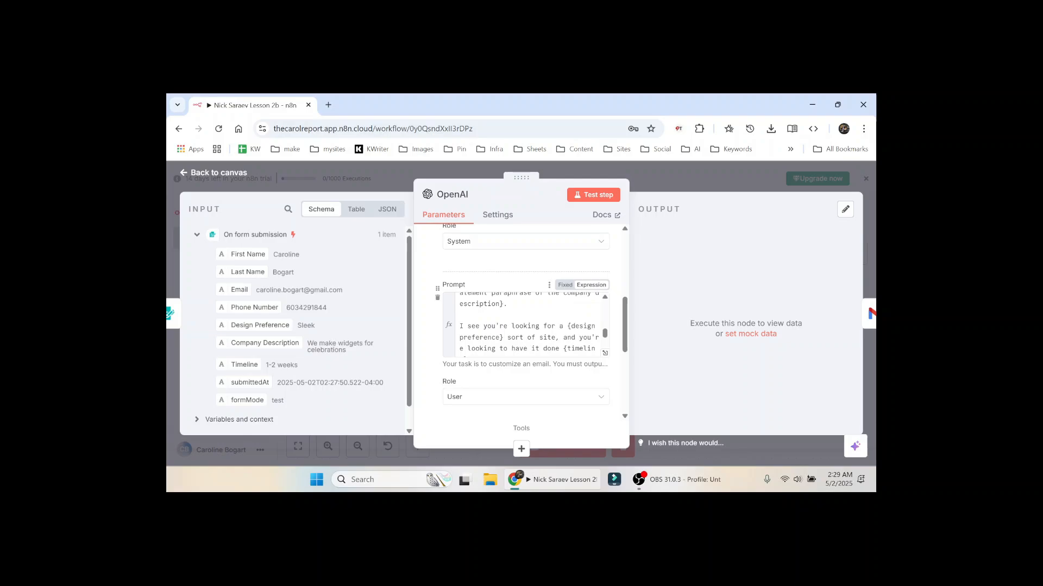
scroll(524, 324, "down", 1)
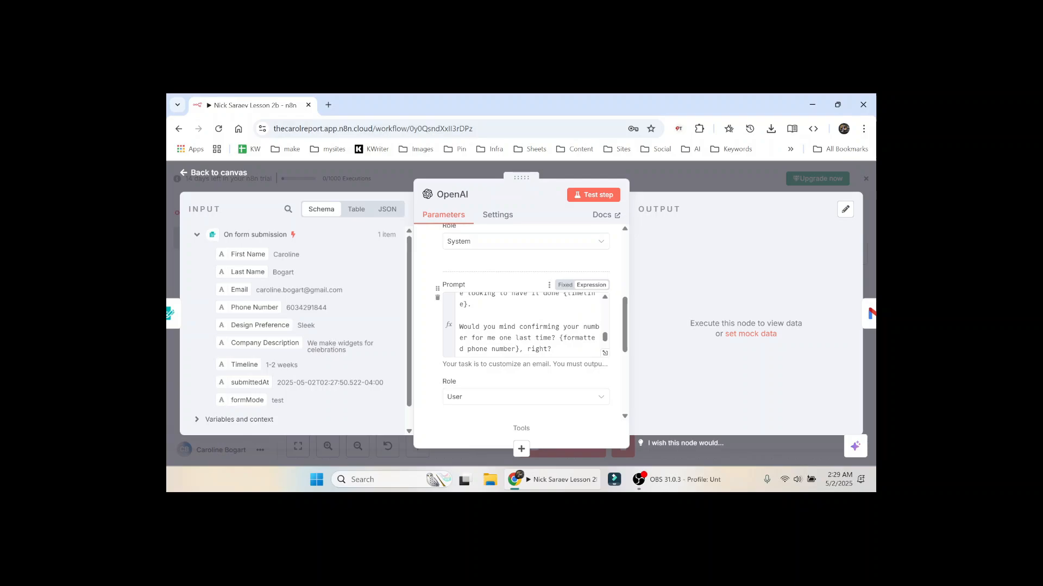
scroll(607, 339, "up", 1)
left_click_drag(606, 339, 604, 341)
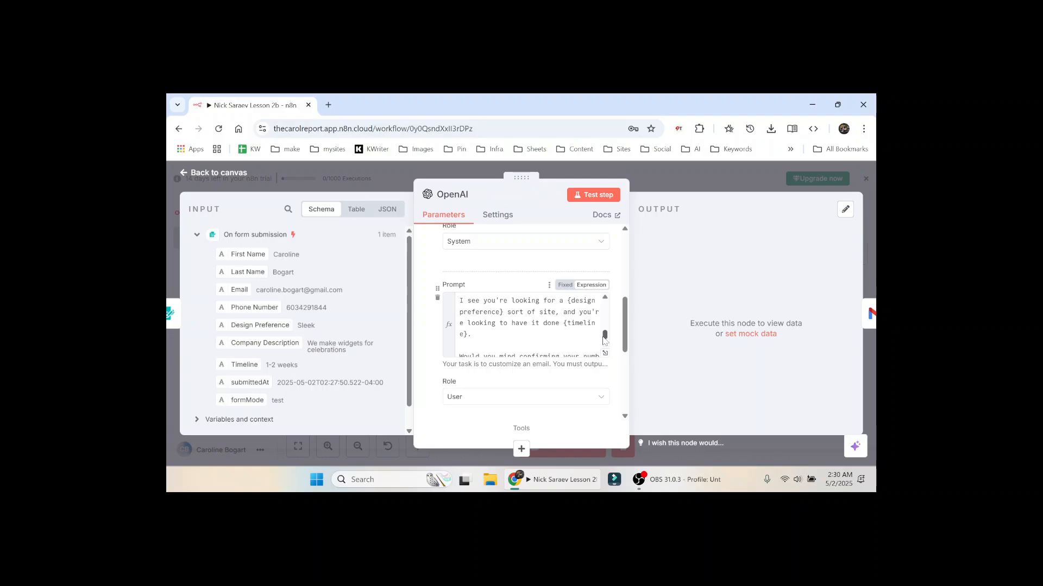
scroll(603, 341, "down", 10)
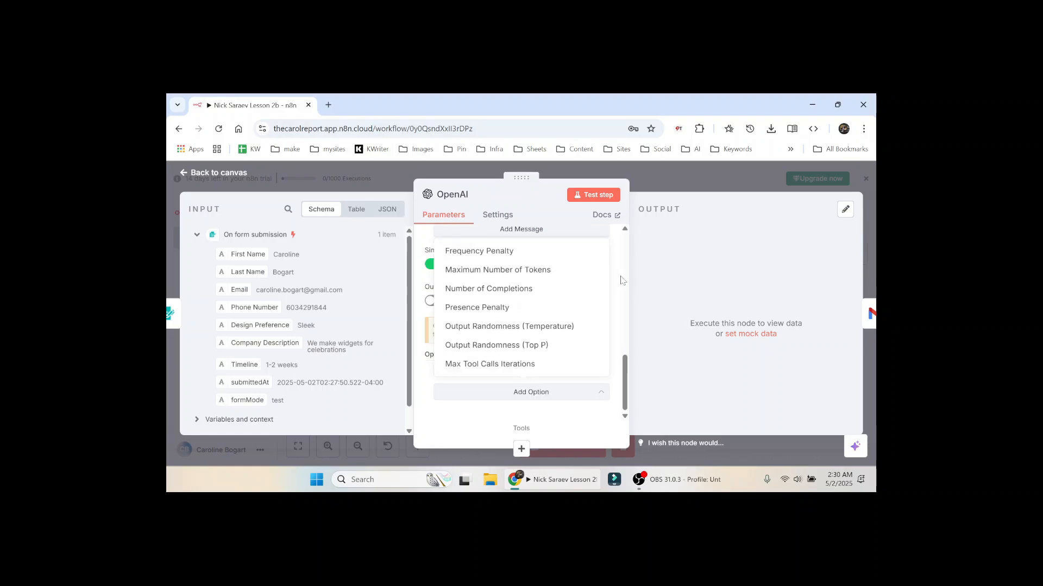
Step: Run OpenAI to write the email citing a sleek site and 1-2 week timeline, and pin it
left_click(594, 196)
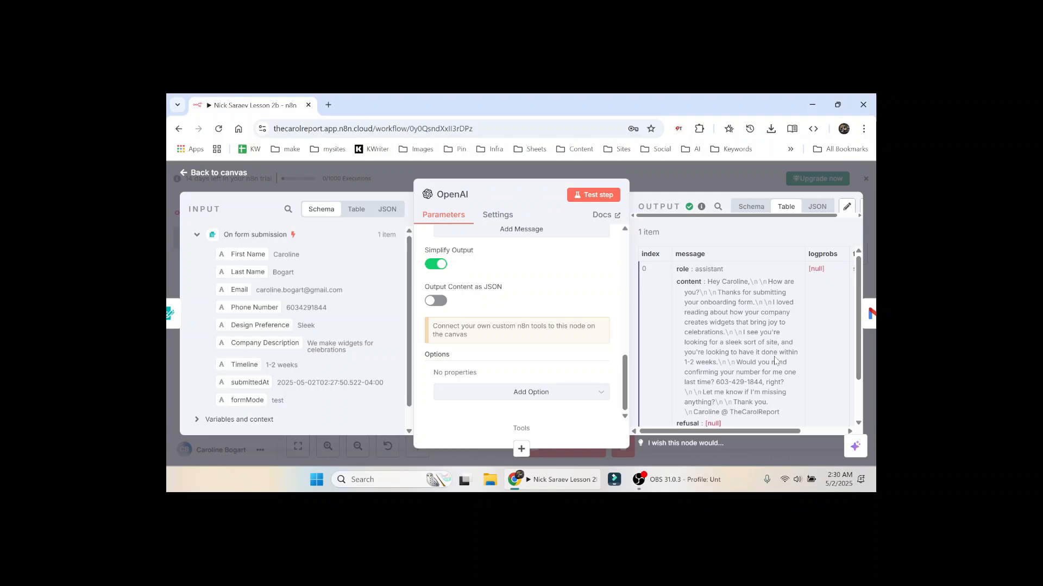
scroll(774, 361, "down", 1)
scroll(814, 209, "right", 1)
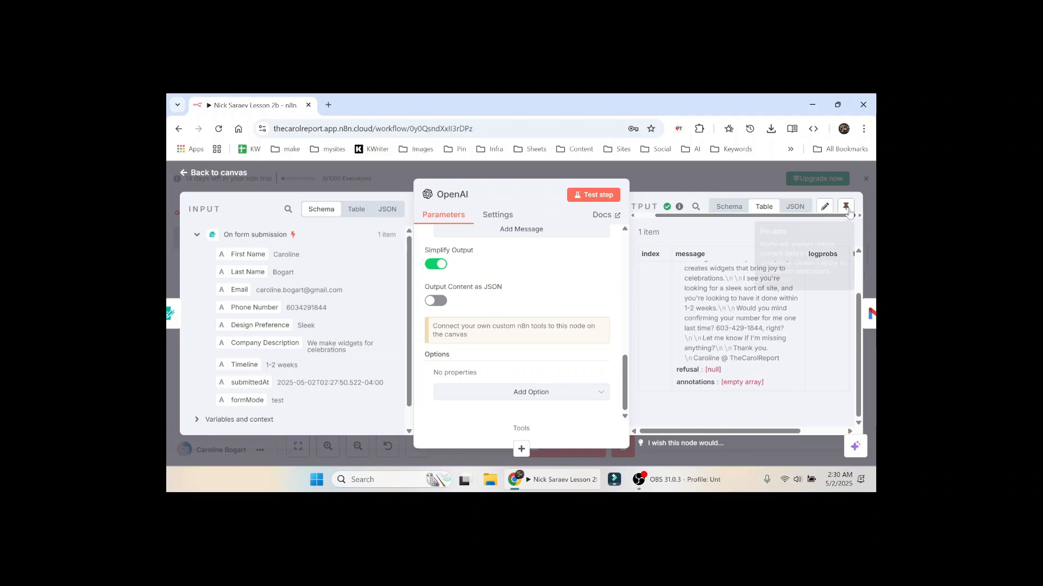
left_click(846, 208)
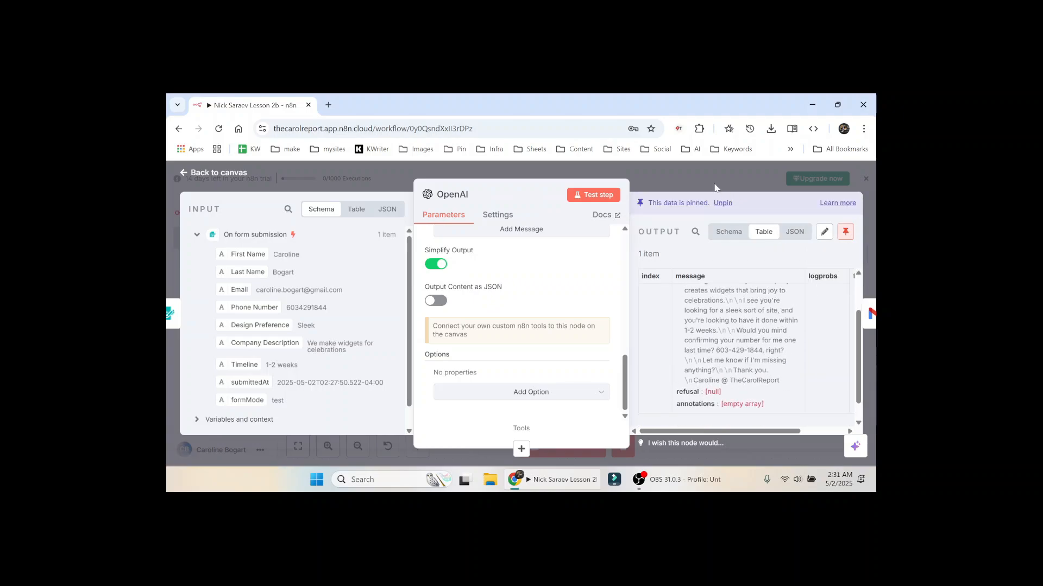
left_click(694, 178)
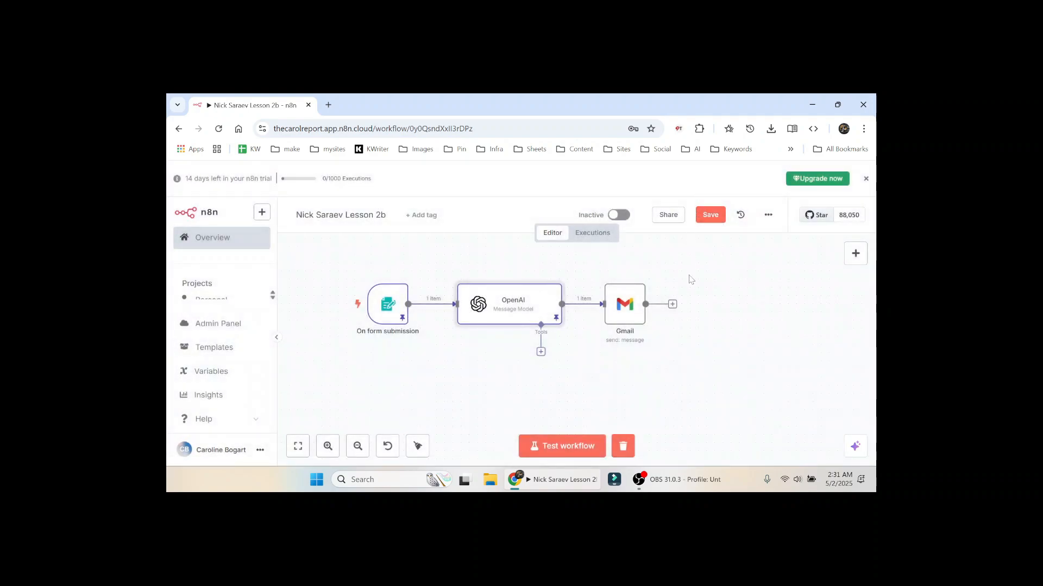
key("Right")
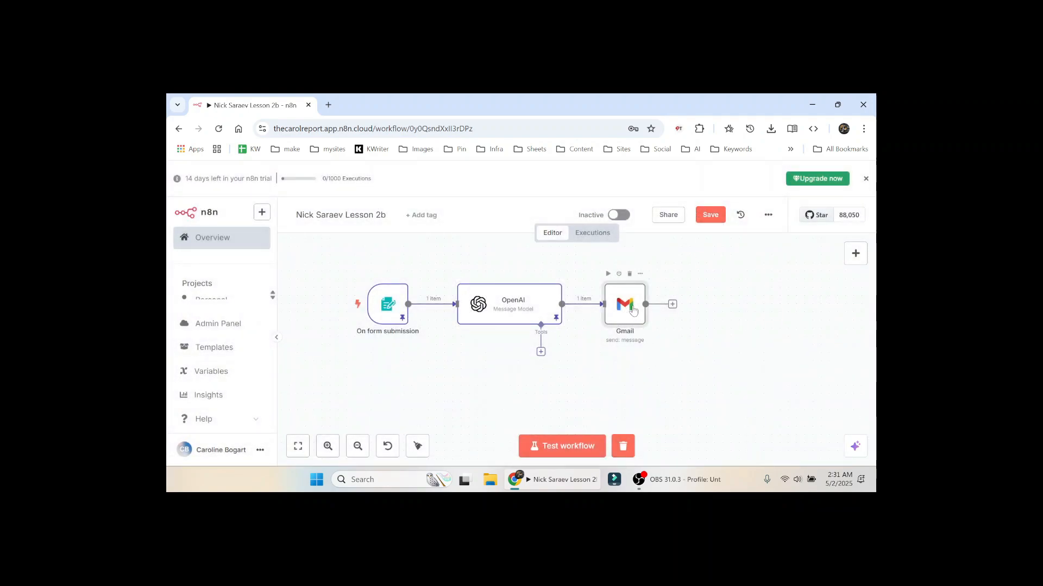
Step: Add a Wait node after Gmail set to 2 Minutes and test it
left_click_drag(627, 312, 724, 313)
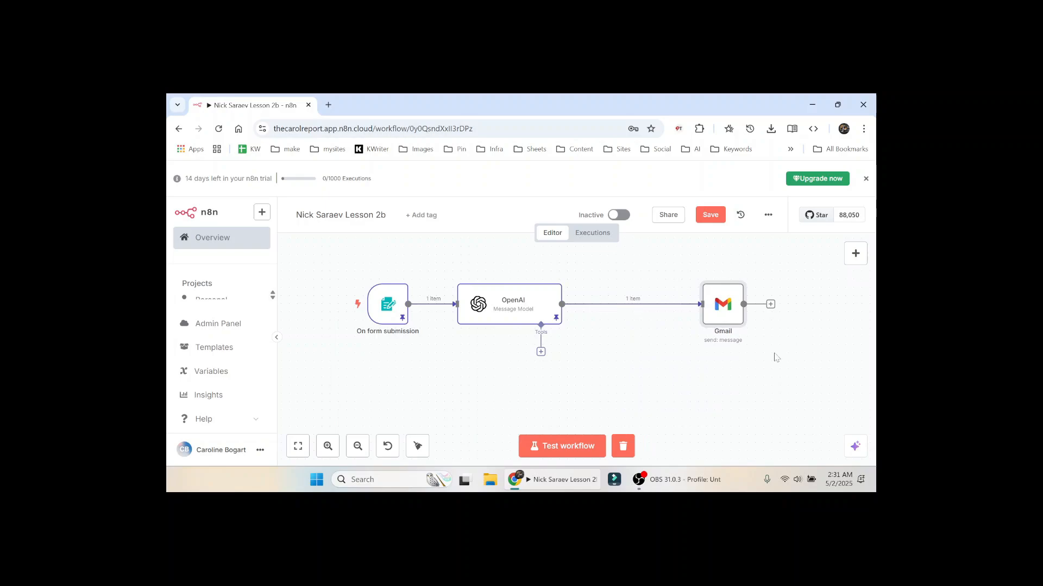
left_click(856, 253)
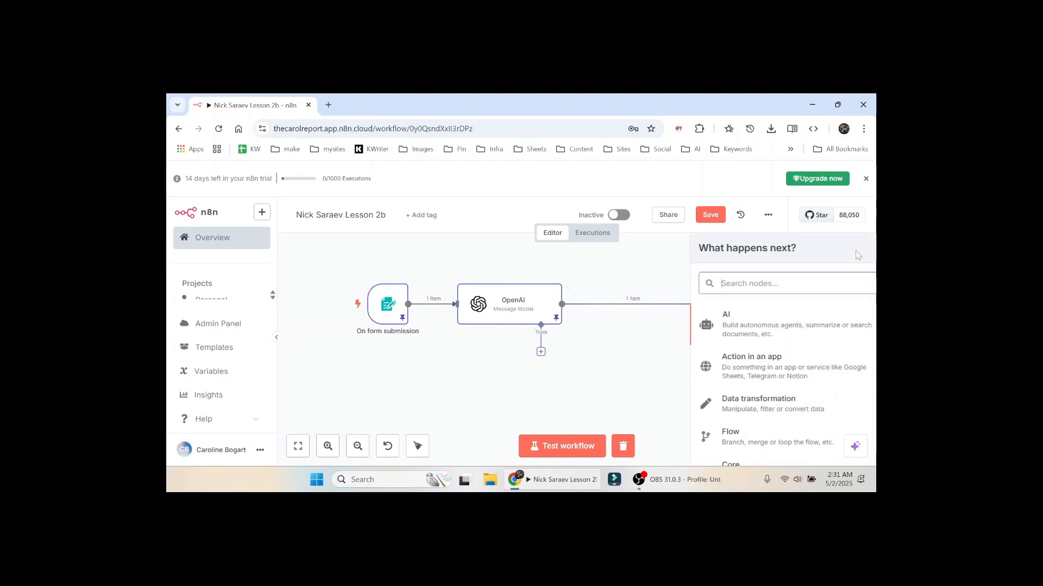
type("wa")
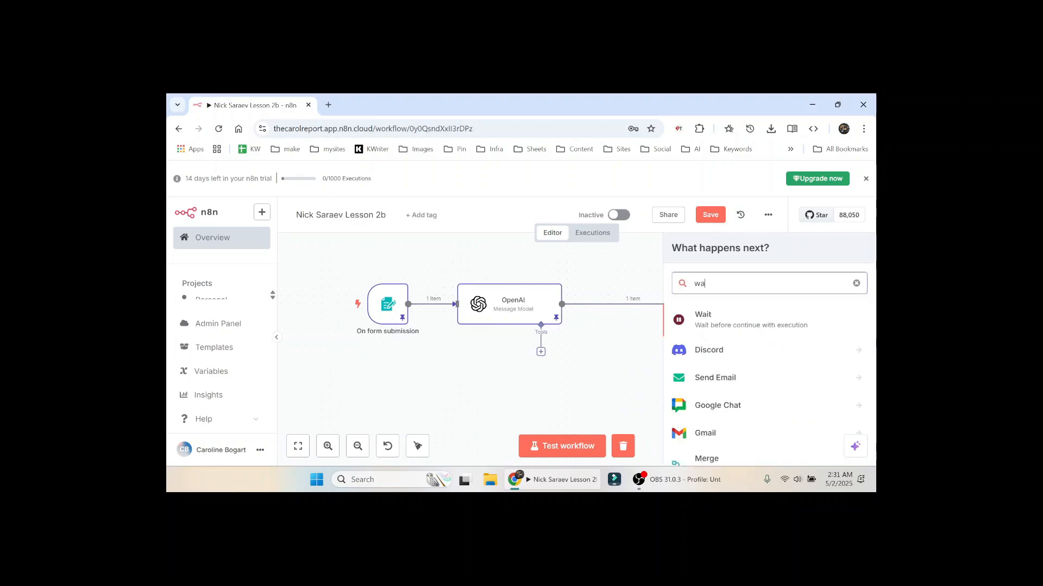
left_click(751, 326)
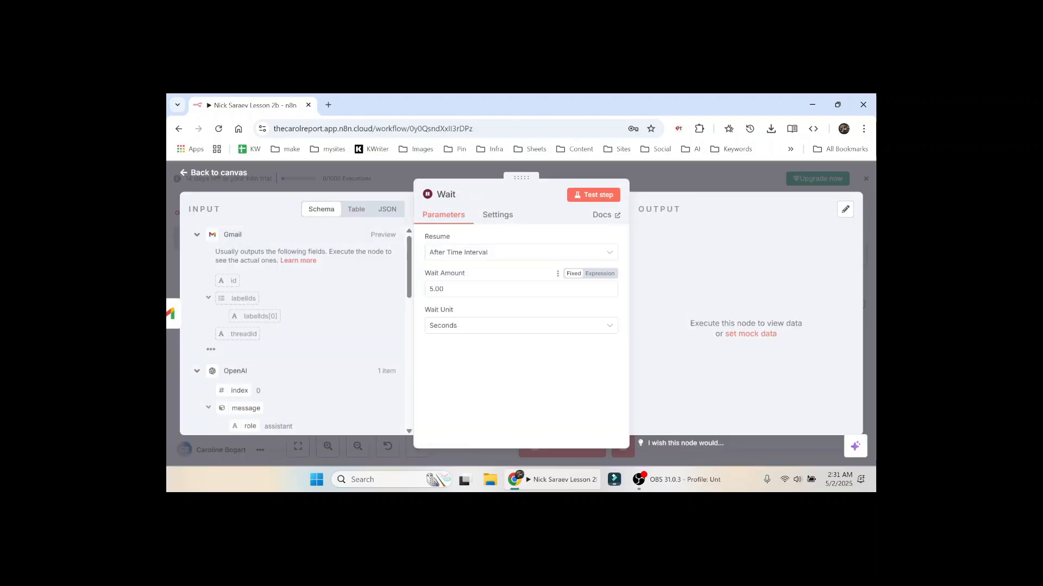
type("2")
left_click(466, 329)
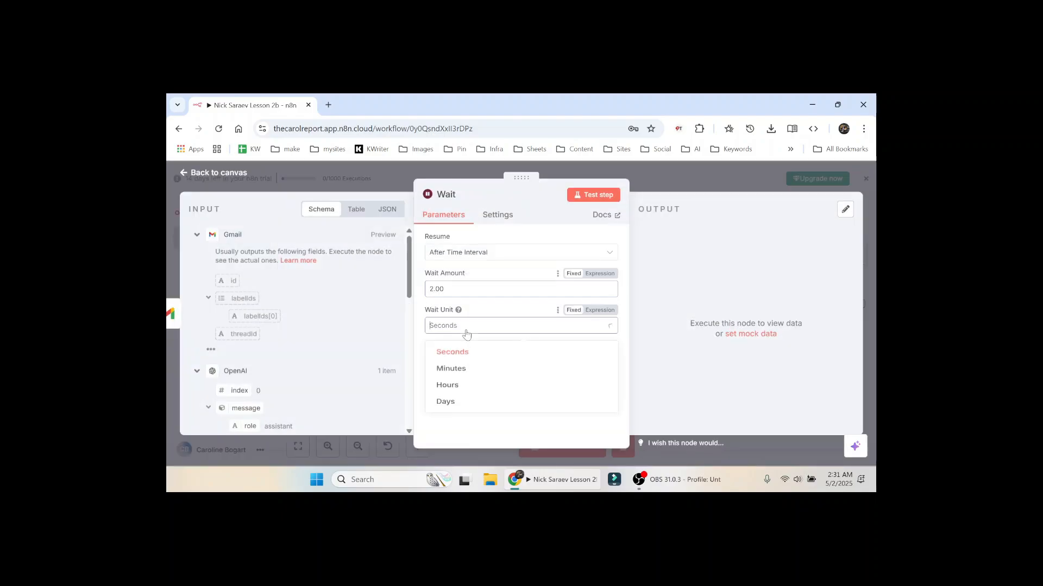
left_click(461, 371)
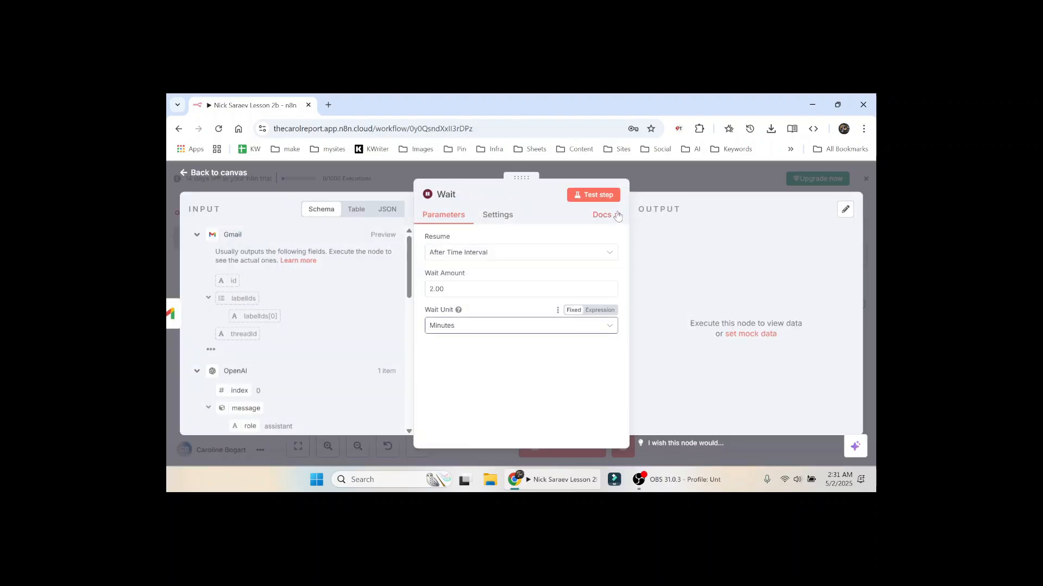
left_click(603, 194)
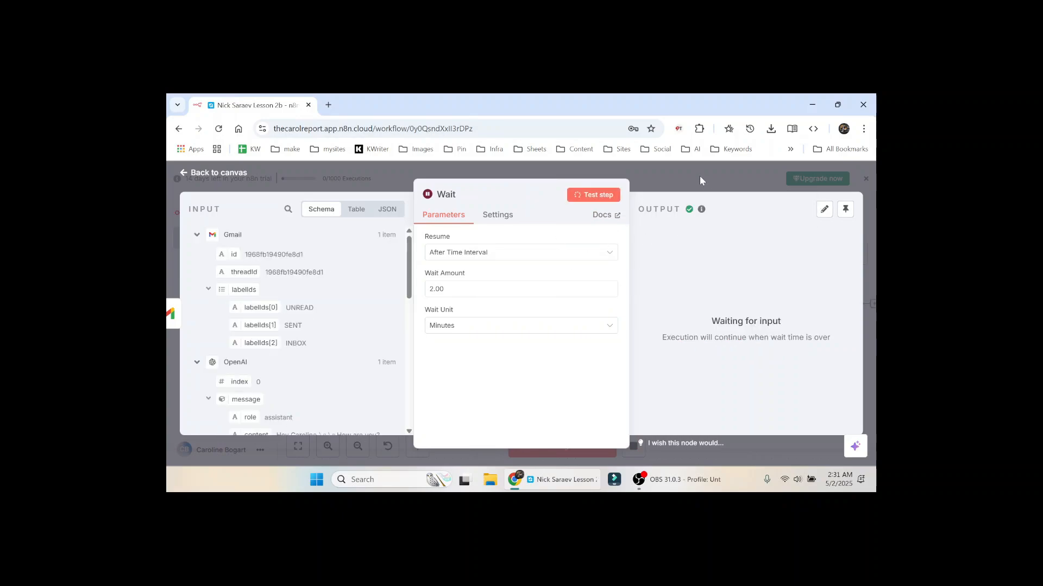
Step: Re-enter the Wait amount as 2 Minutes, test the step again, and return to the canvas
double_click(434, 290)
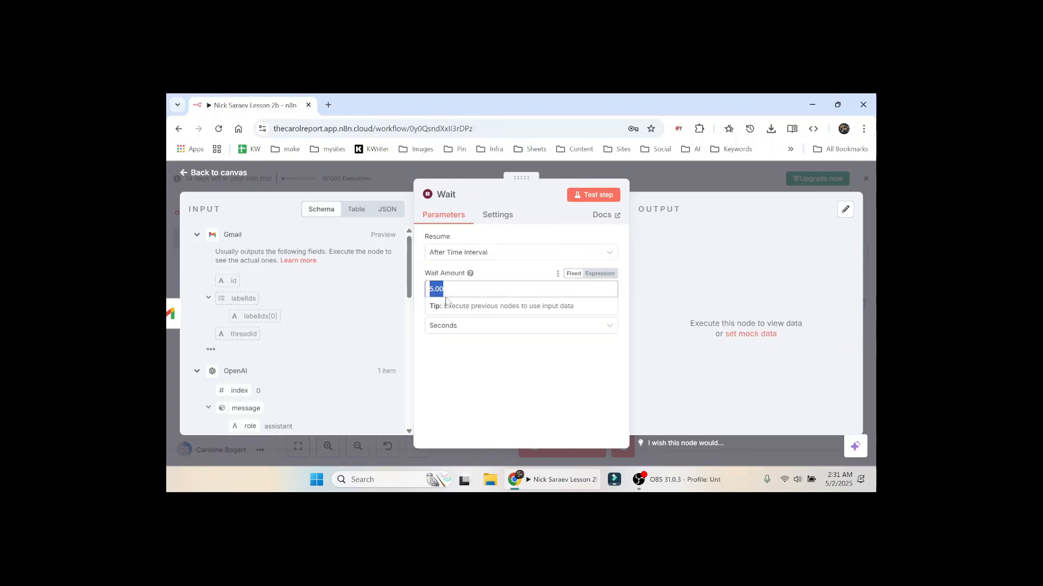
type("2")
left_click(465, 330)
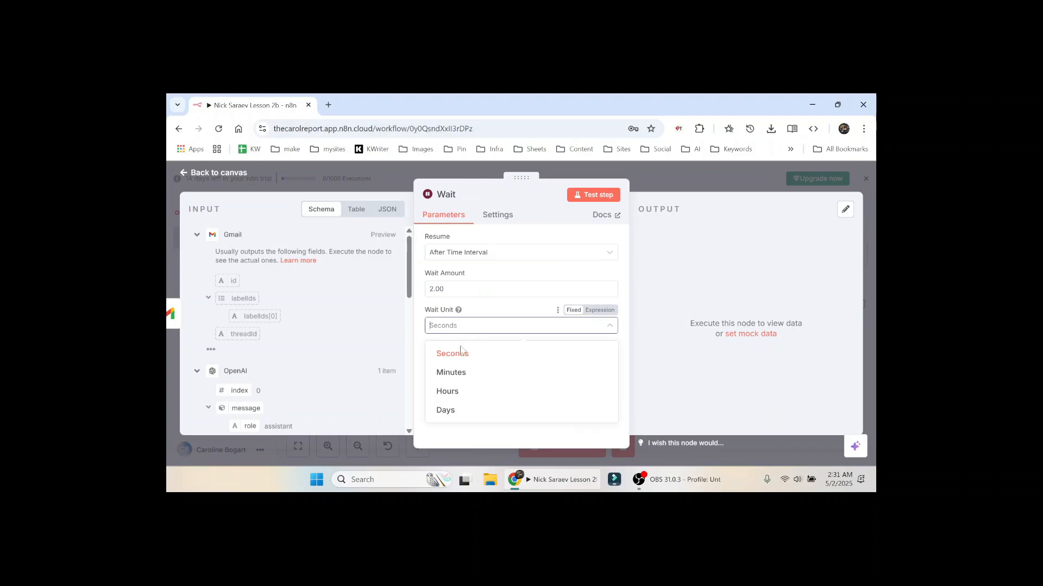
left_click(463, 373)
left_click(596, 196)
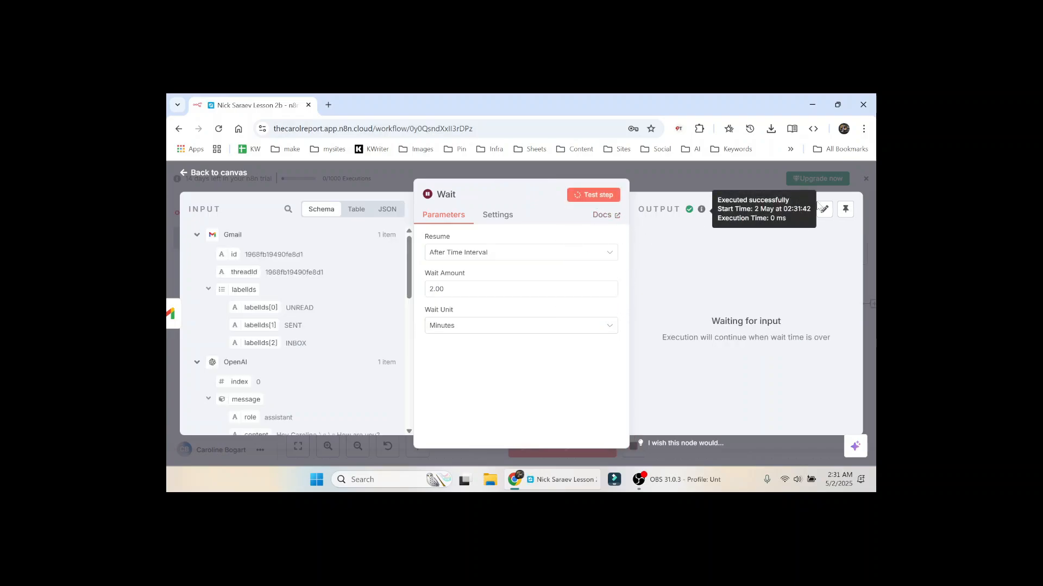
left_click(697, 180)
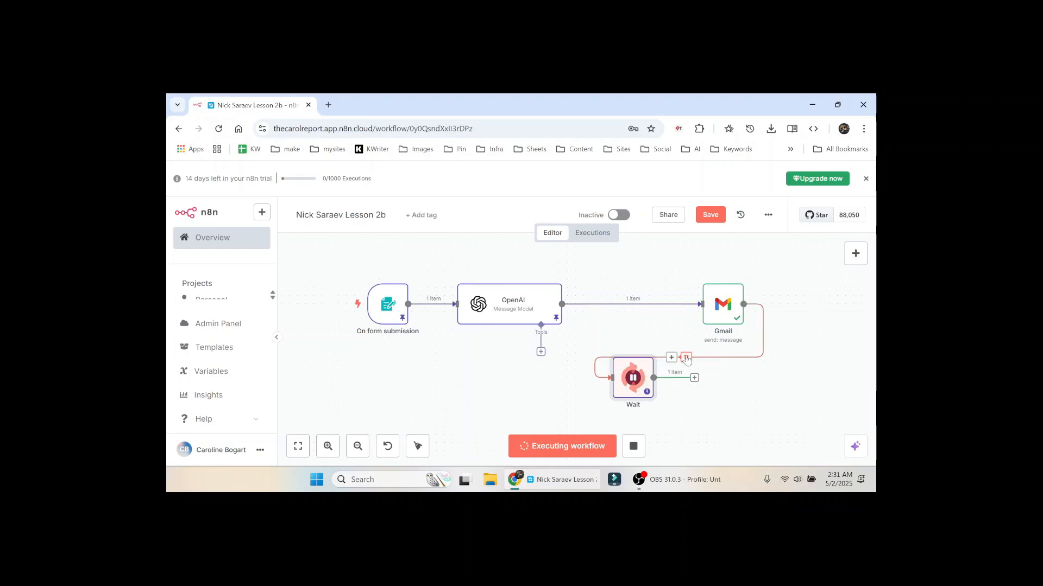
Step: Rewire the nodes as OpenAI → Wait → Gmail and tidy them into a row
left_click(686, 357)
mouse_move(646, 314)
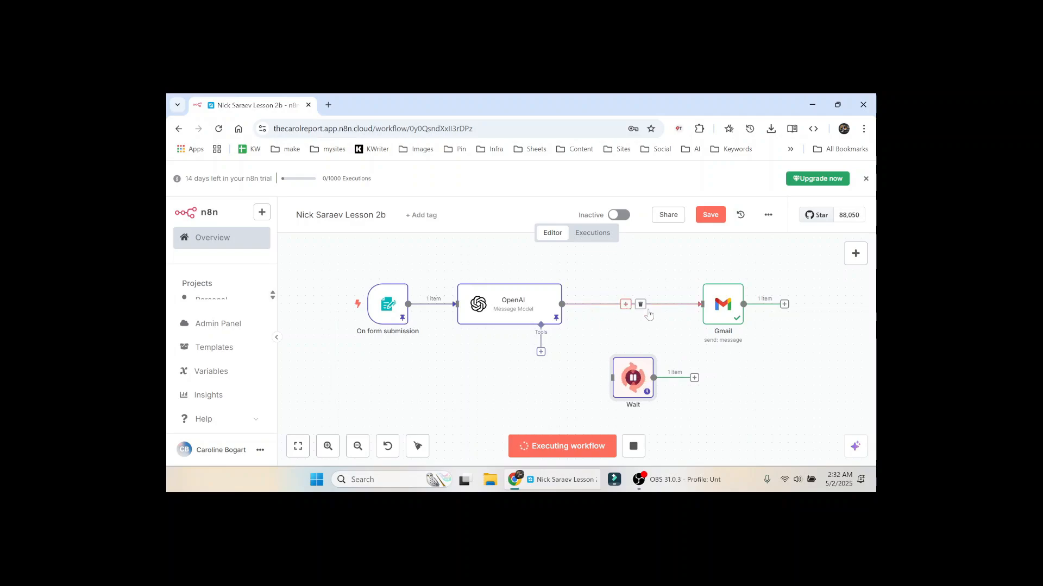
left_click(640, 304)
left_click_drag(602, 304, 613, 378)
left_click_drag(694, 379, 702, 304)
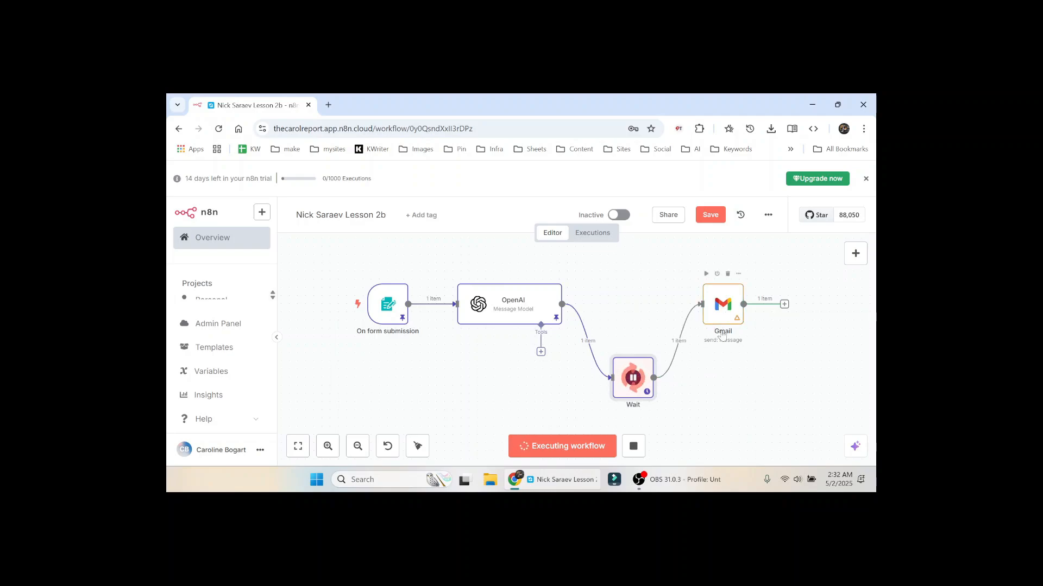
left_click(418, 447)
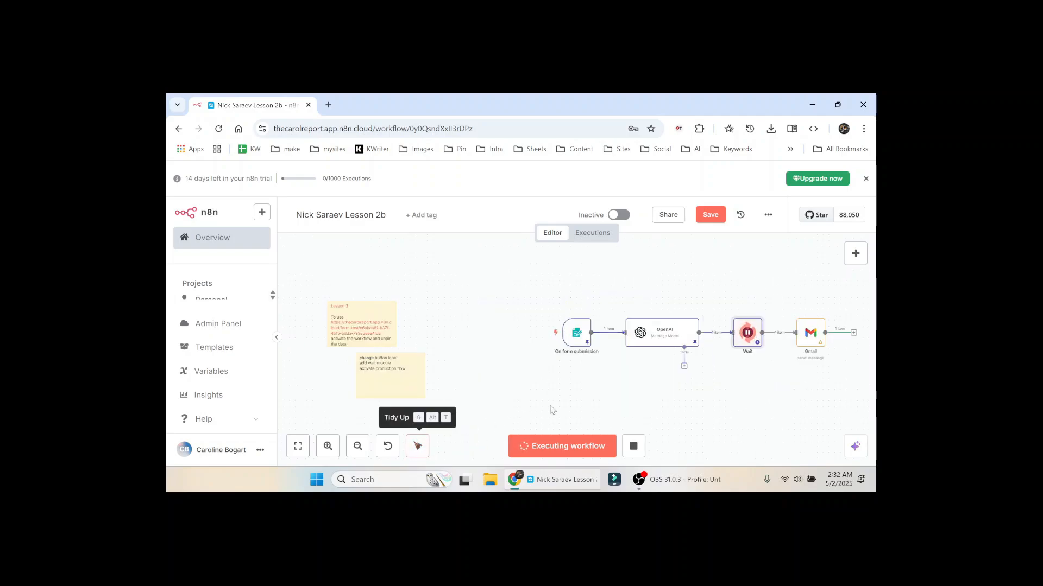
Step: Save the workflow, stop the old execution, and run the whole workflow end to end
scroll(580, 378, "right", 3)
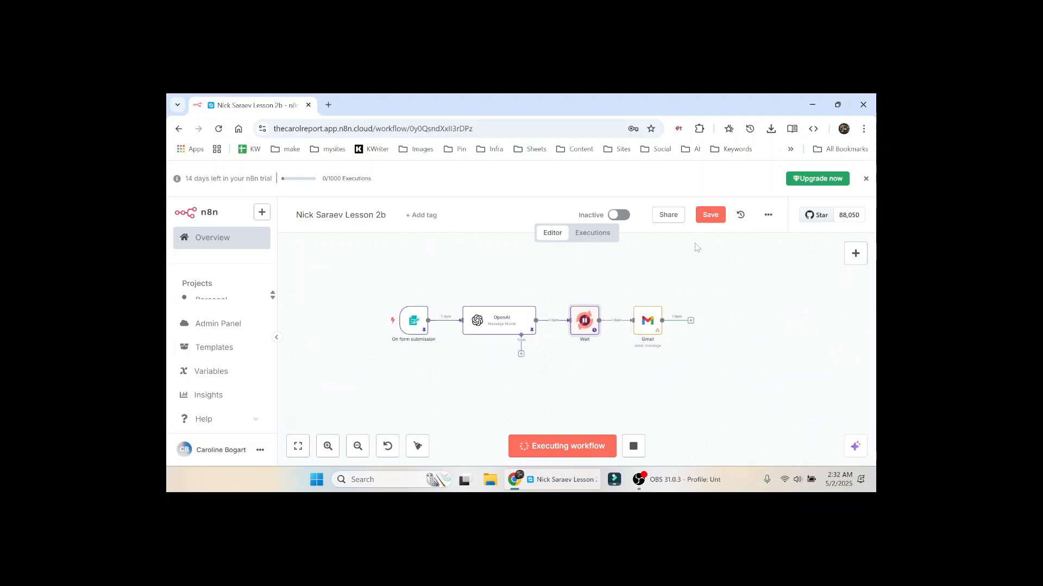
left_click(710, 216)
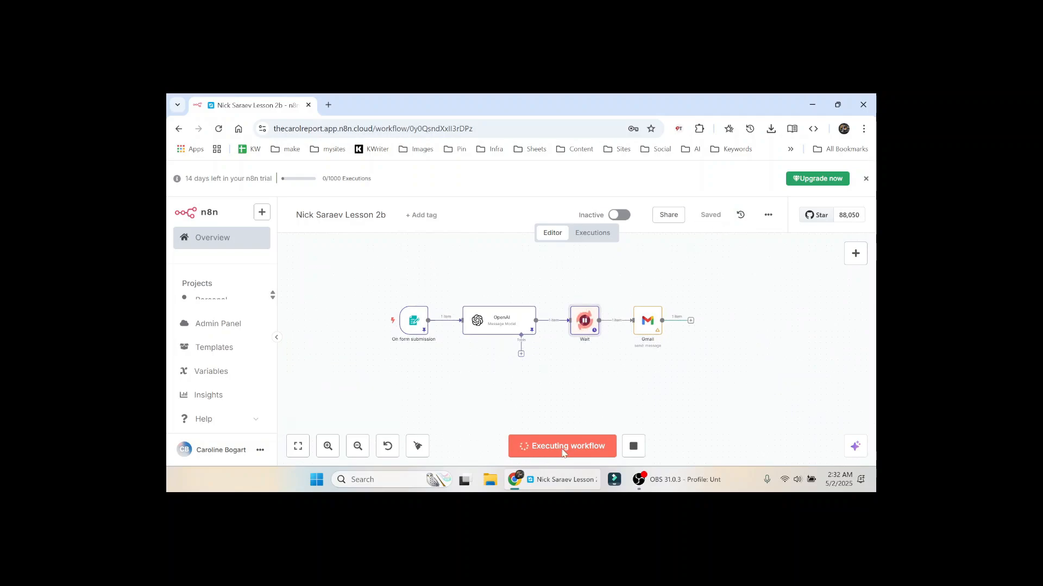
left_click(638, 453)
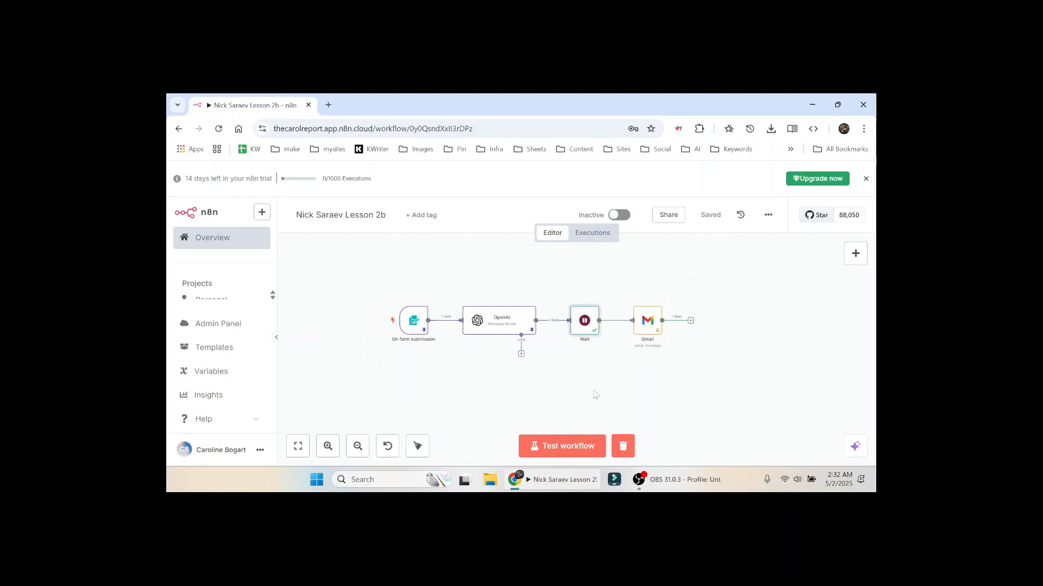
left_click(569, 449)
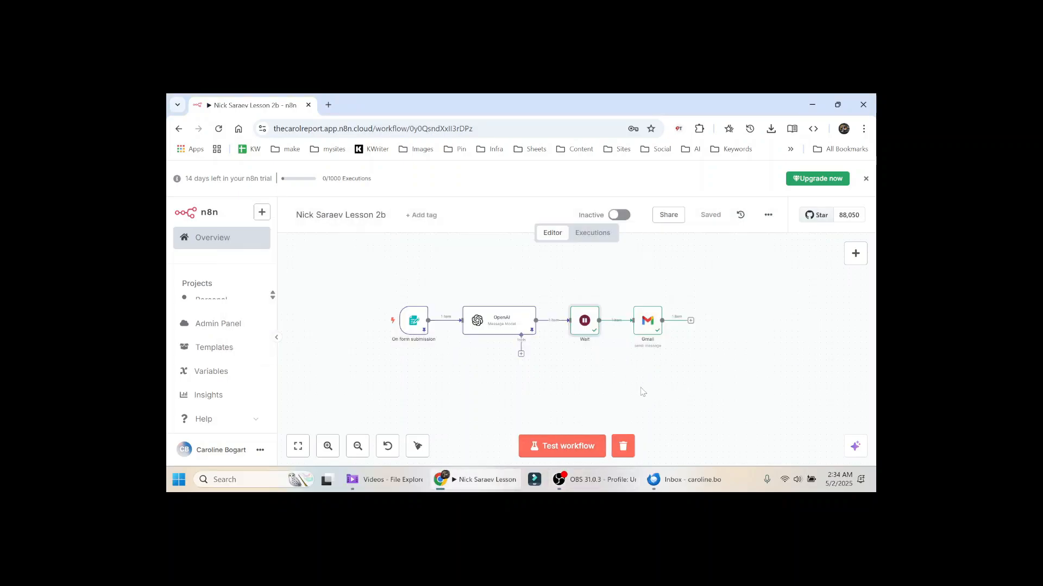
Step: Open the new 'Onboarding welcome' email in the Thunderbird inbox
key("alt+Tab")
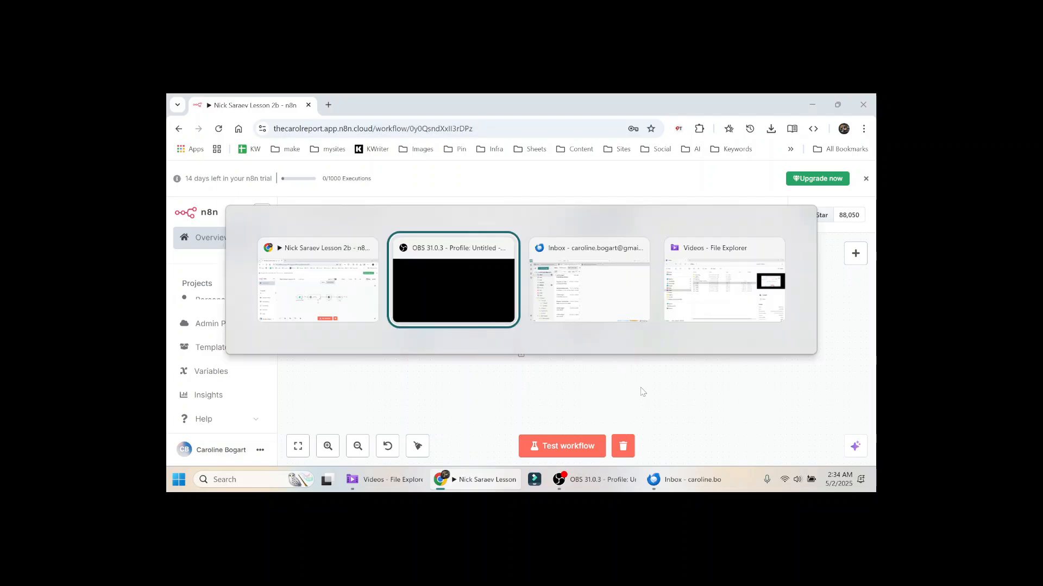
key("alt+Tab")
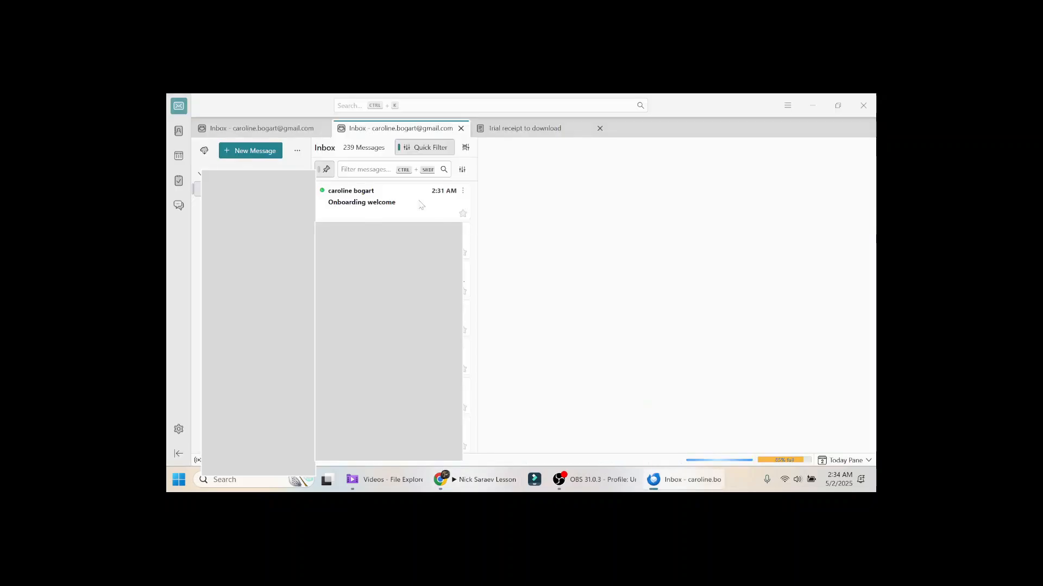
left_click(362, 201)
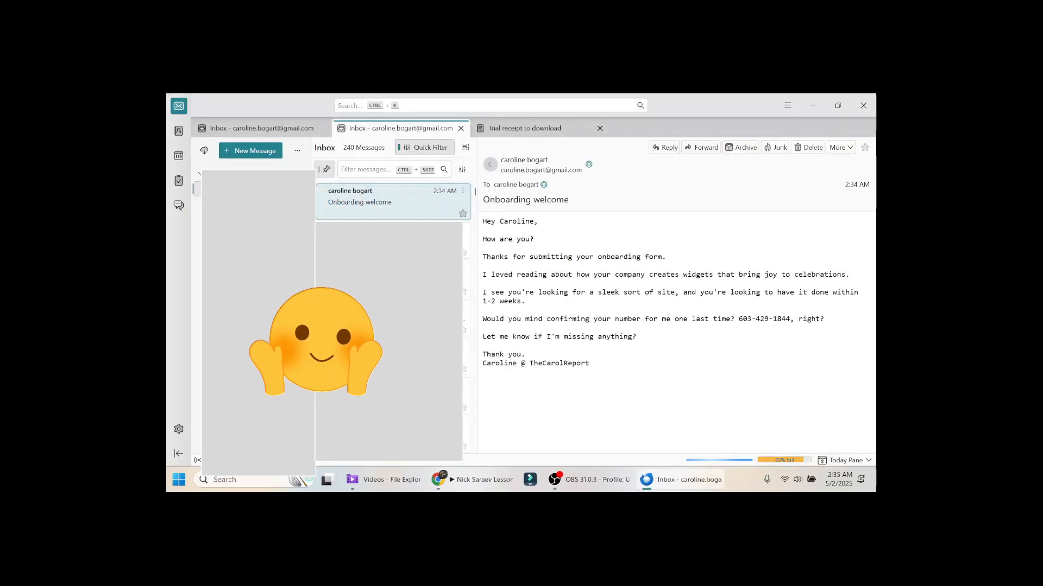